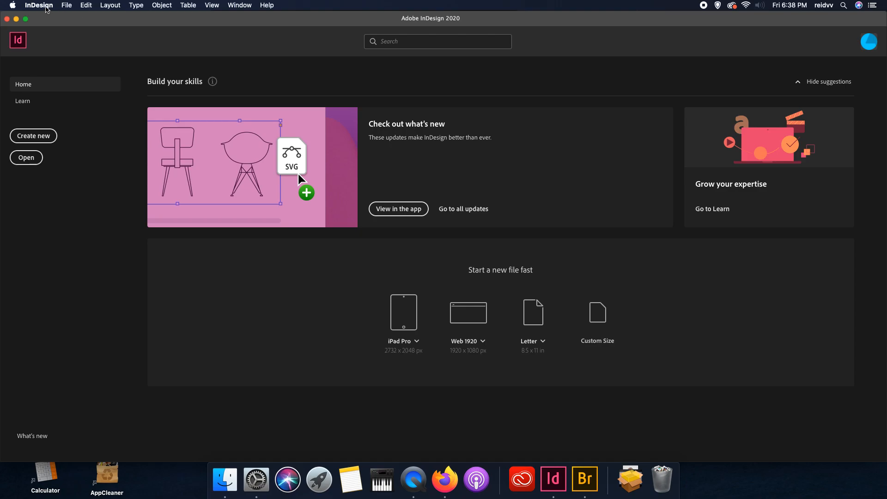
# Step: Set both the horizontal and vertical ruler units to inches in the Units & Increments preferences
pyautogui.click(37, 6)
pyautogui.moveTo(51, 29)
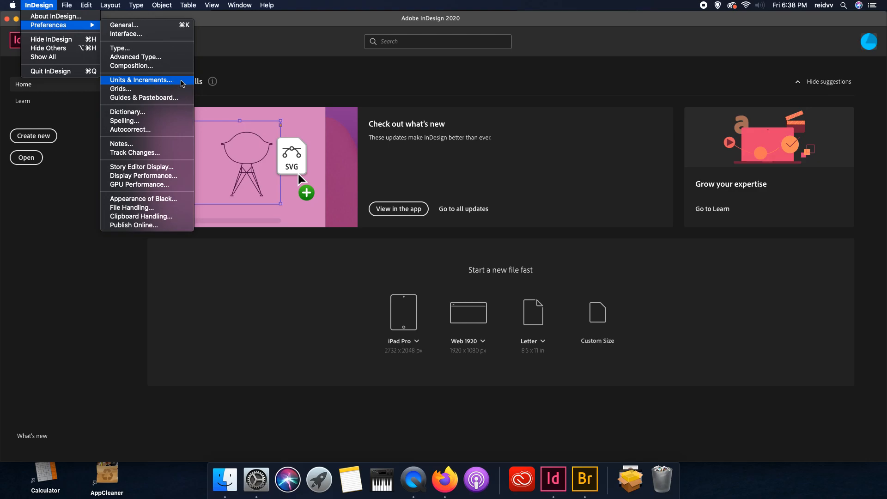
pyautogui.click(182, 84)
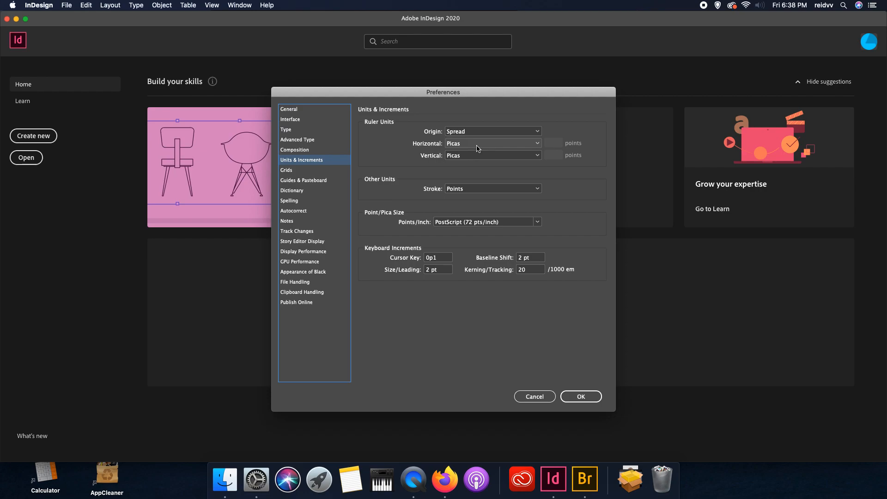
pyautogui.click(536, 145)
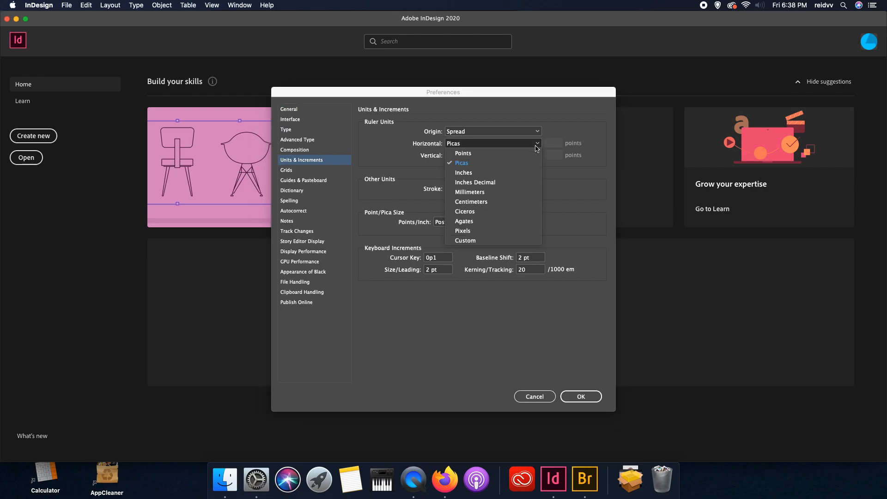
pyautogui.click(536, 173)
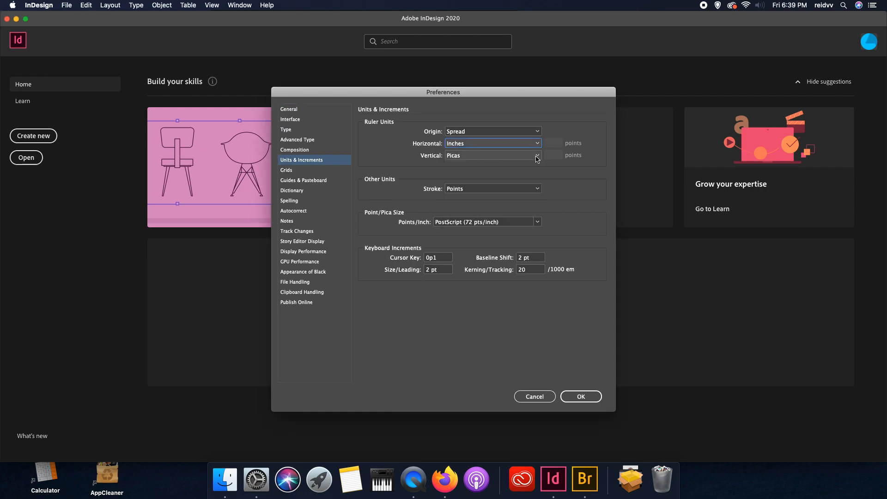
pyautogui.click(538, 156)
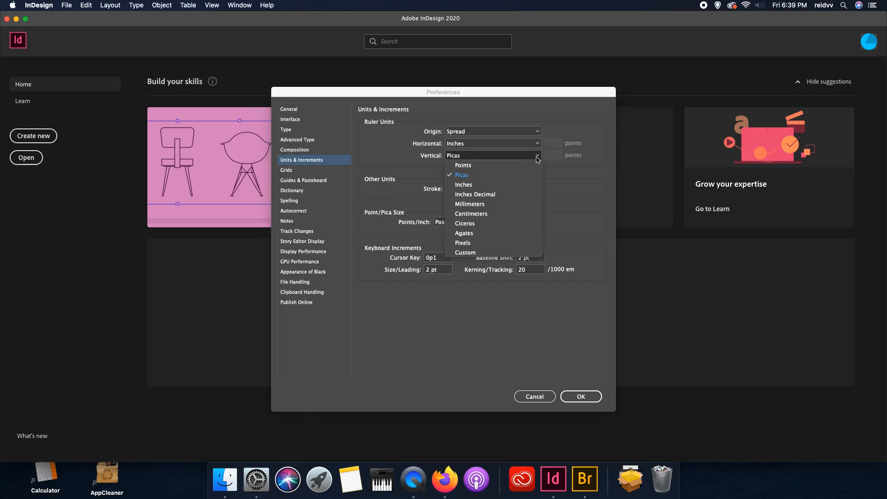
pyautogui.click(534, 183)
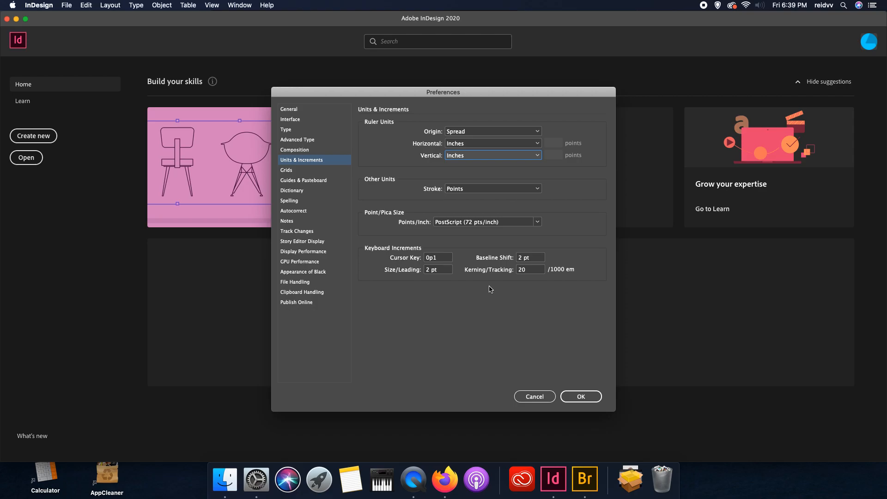
pyautogui.click(580, 397)
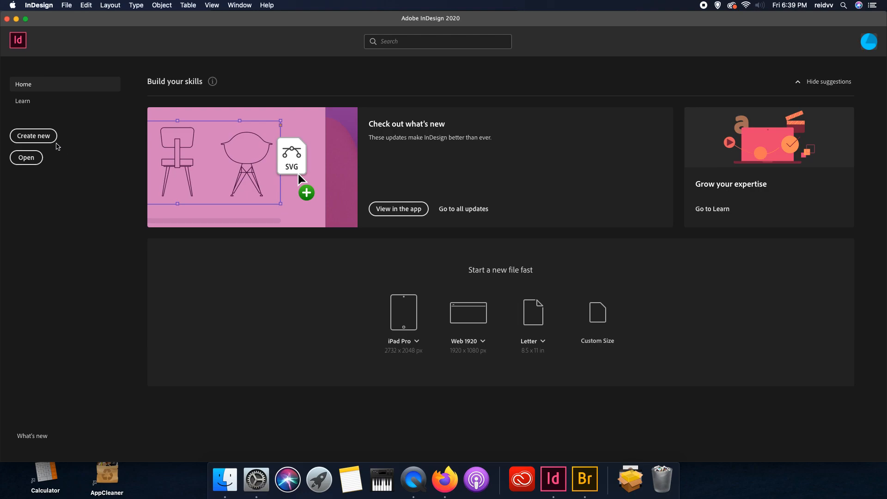
# Step: Start a new Letter print document and set it to 4 pages and 5 columns
pyautogui.click(38, 136)
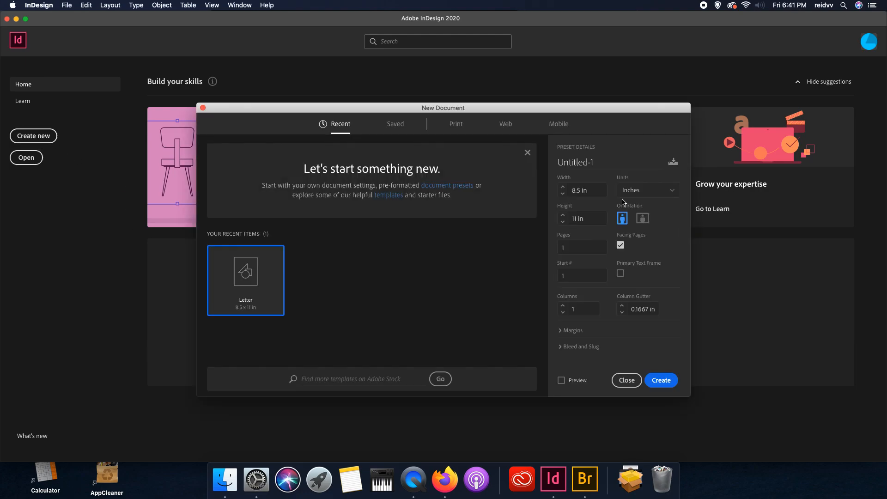
pyautogui.click(464, 128)
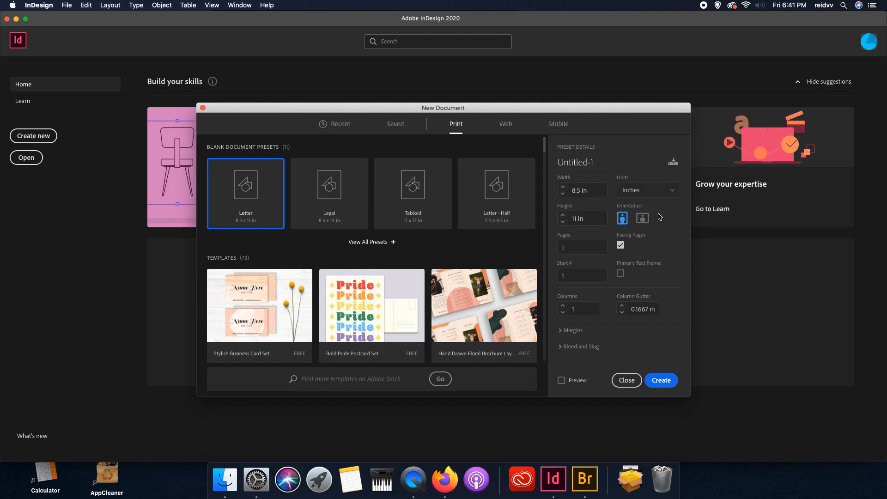
pyautogui.doubleClick(572, 248)
pyautogui.write('4')
pyautogui.click(562, 305)
pyautogui.click(562, 306)
pyautogui.click(562, 305)
pyautogui.click(562, 306)
# Step: Set the bleed to 0.25 in on all sides, keep the 0.5 in margins, and create the document
pyautogui.click(573, 331)
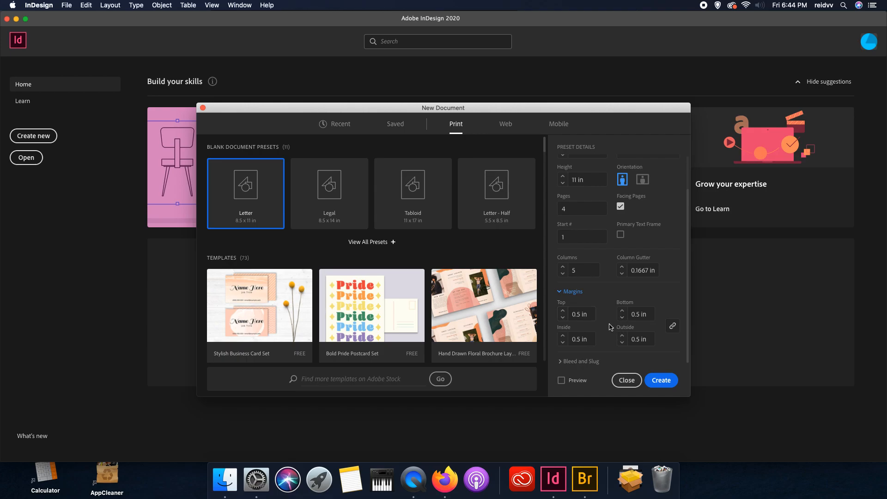
pyautogui.click(561, 366)
pyautogui.scroll(-5, 679, 304)
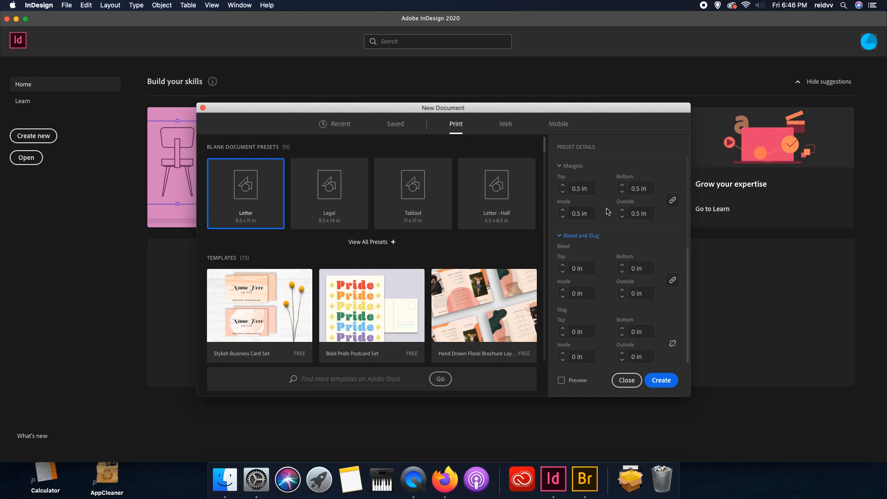
pyautogui.click(573, 269)
pyautogui.write('0.5')
pyautogui.press('Return')
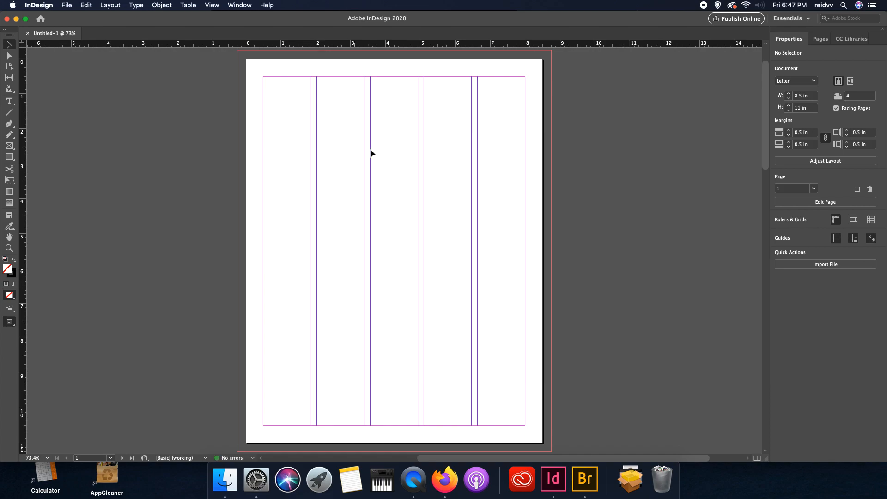
pyautogui.moveTo(768, 125); pyautogui.dragTo(796, 100)
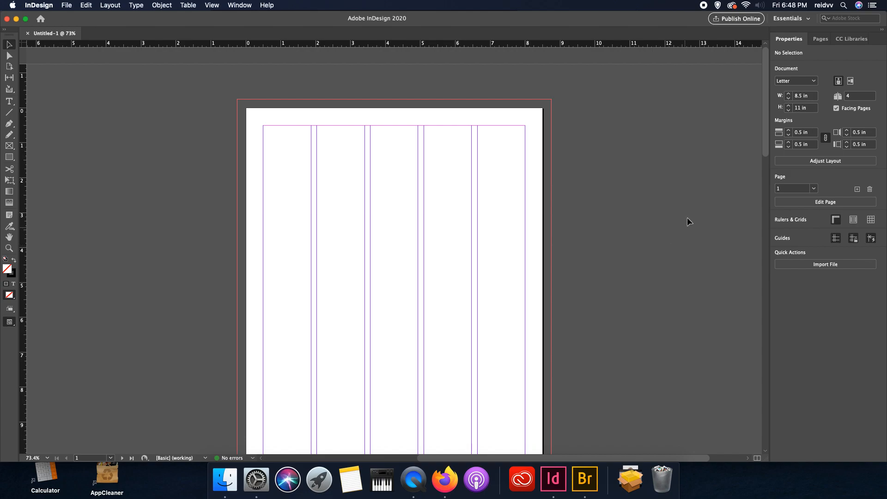
pyautogui.click(767, 138)
pyautogui.moveTo(767, 138)
pyautogui.mouseDown()
pyautogui.moveTo(766, 162)
pyautogui.moveTo(764, 153)
pyautogui.mouseUp()
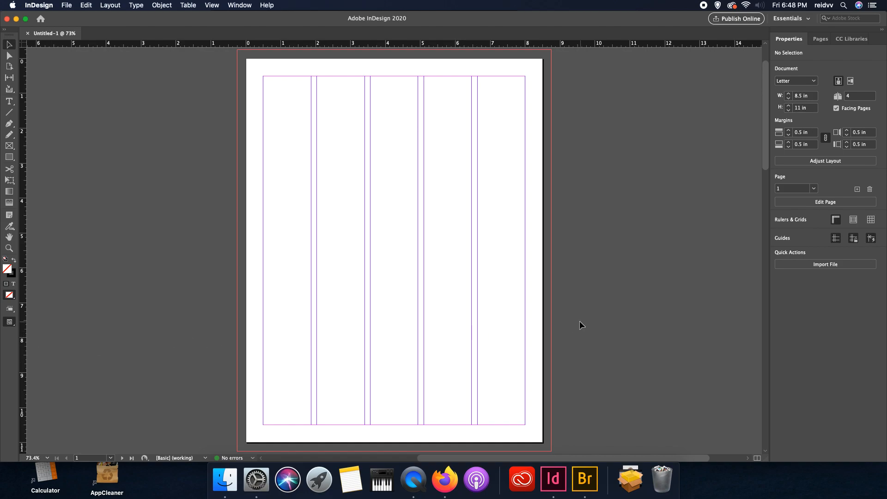
# Step: Draw a rectangle frame of about 8.95 by 11.5 in over the bleed area and place Cover Photo.jpg from the desktop's InDesign ICA folder in it
pyautogui.click(10, 146)
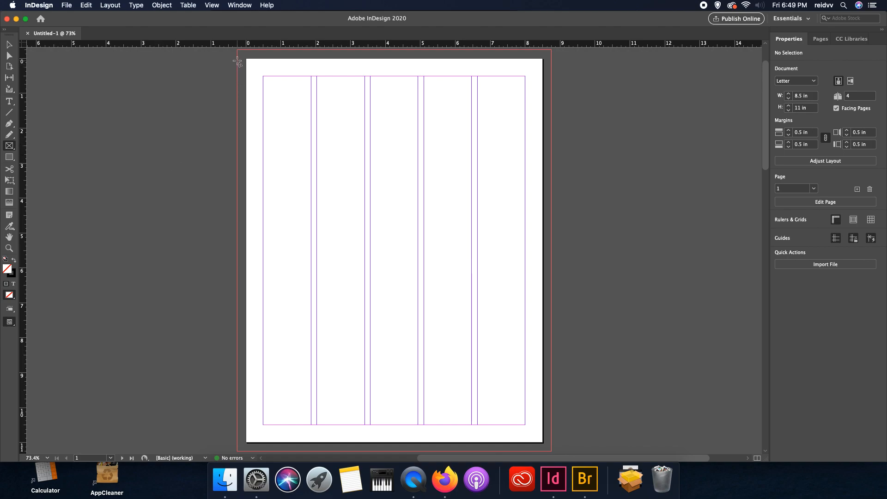
pyautogui.moveTo(237, 50); pyautogui.dragTo(550, 452)
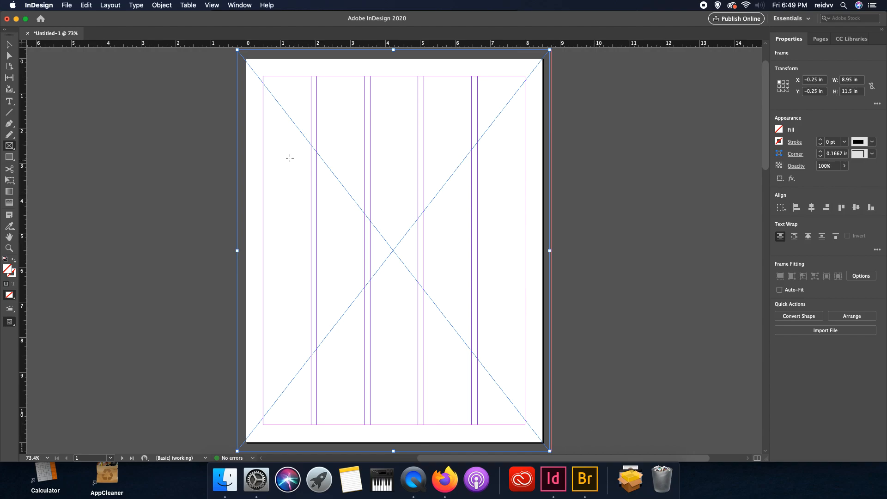
pyautogui.click(67, 5)
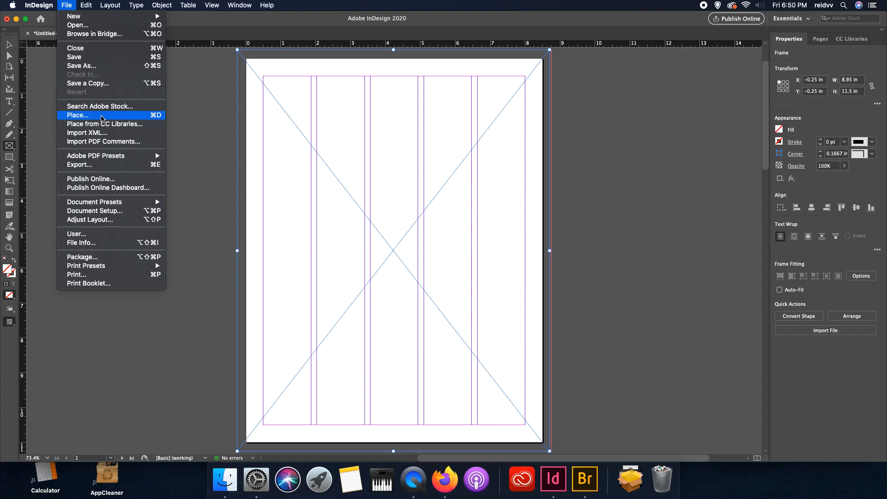
pyautogui.click(103, 117)
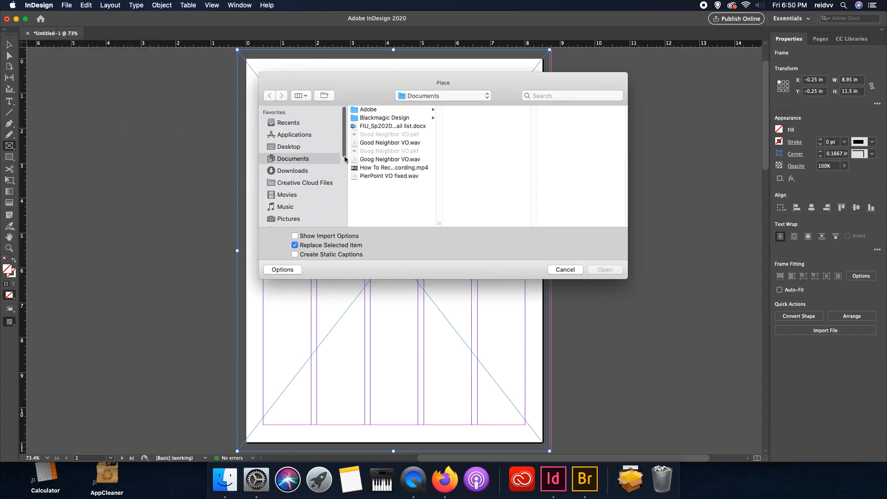
pyautogui.click(301, 147)
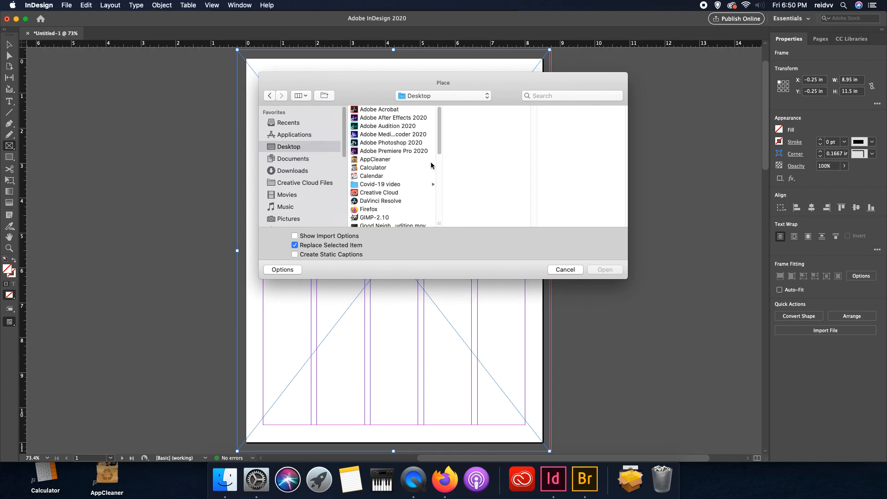
pyautogui.moveTo(440, 151); pyautogui.dragTo(440, 172)
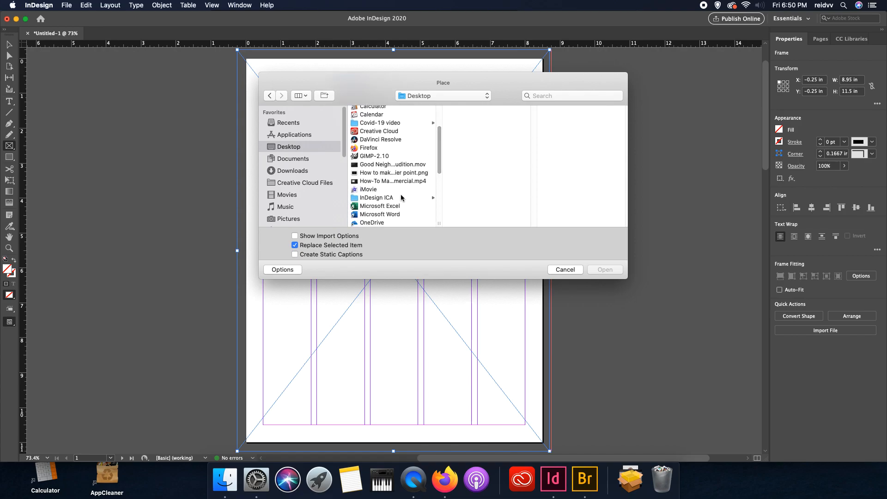
pyautogui.click(384, 199)
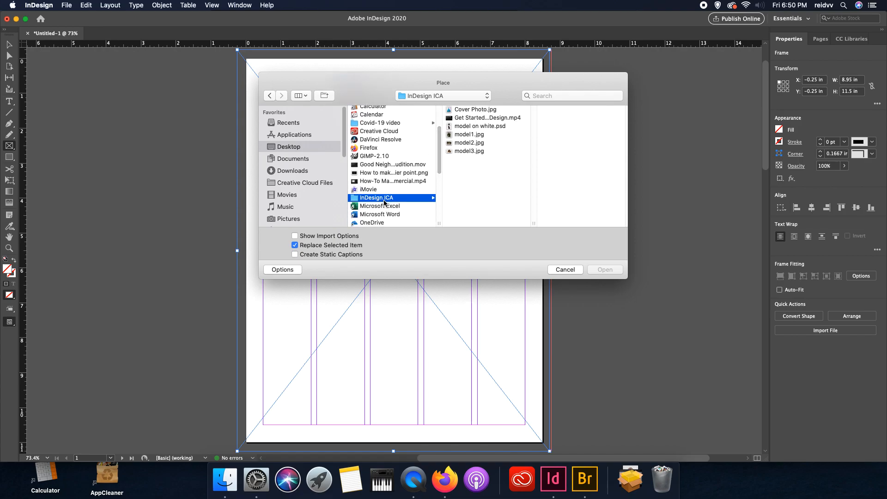
pyautogui.click(482, 110)
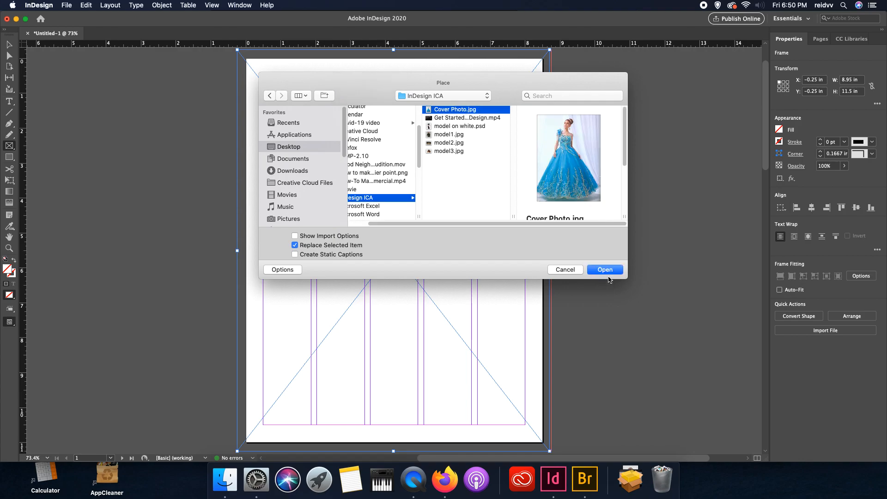
pyautogui.click(605, 270)
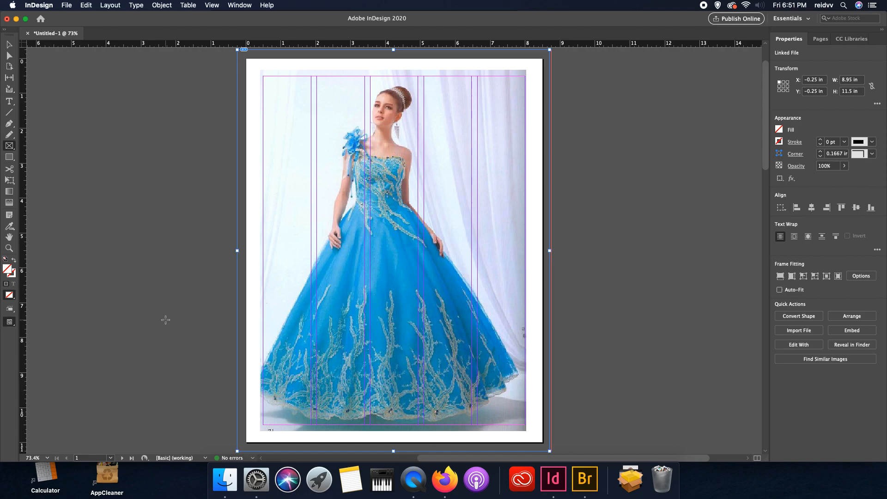
# Step: Undo the photo placement, discard the loaded image, and undo the frame covering the bleed area
pyautogui.press('super+z')
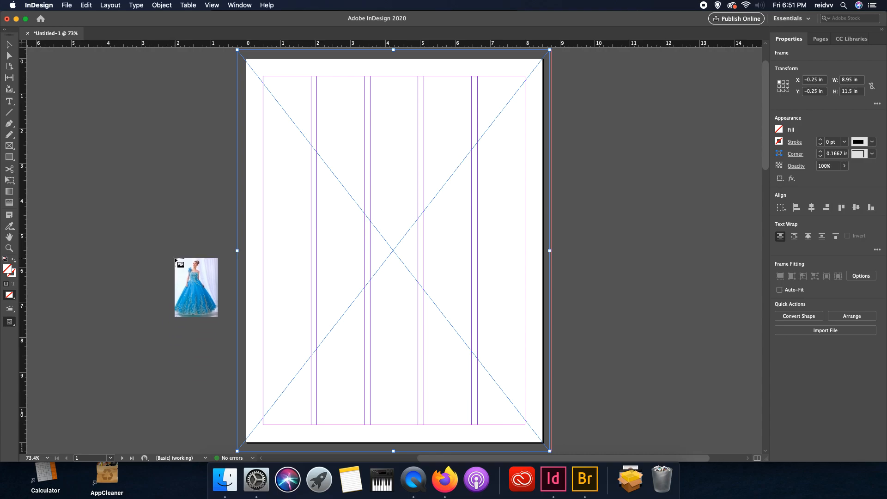
pyautogui.press('Escape')
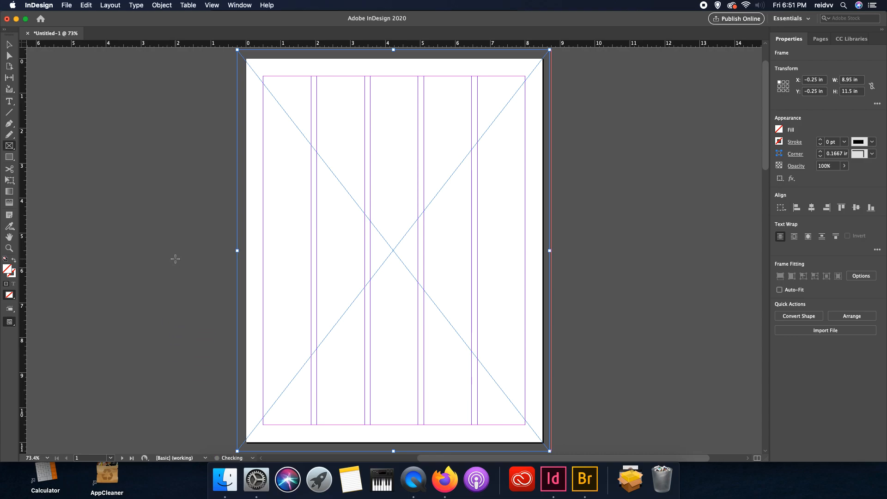
pyautogui.press('super+z')
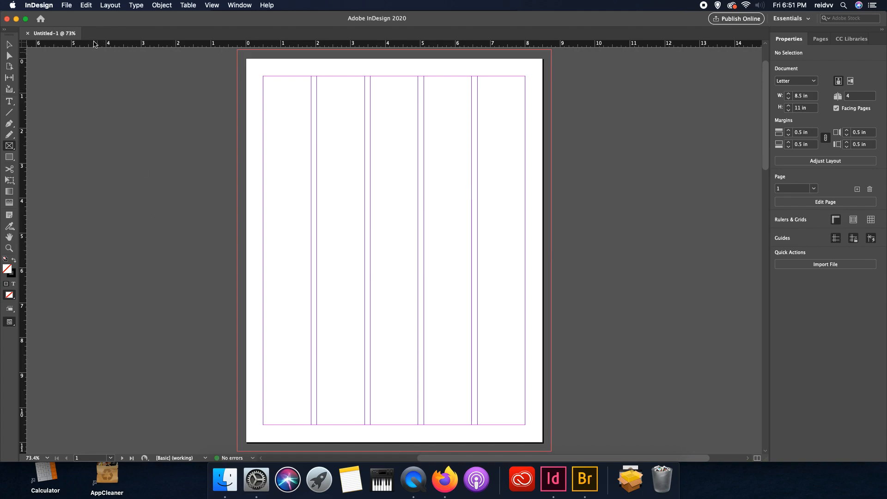
# Step: Try placing Cover Photo.jpg without a frame, at about 3.06 by 4.16 in across the upper middle columns, and undo it
pyautogui.click(67, 5)
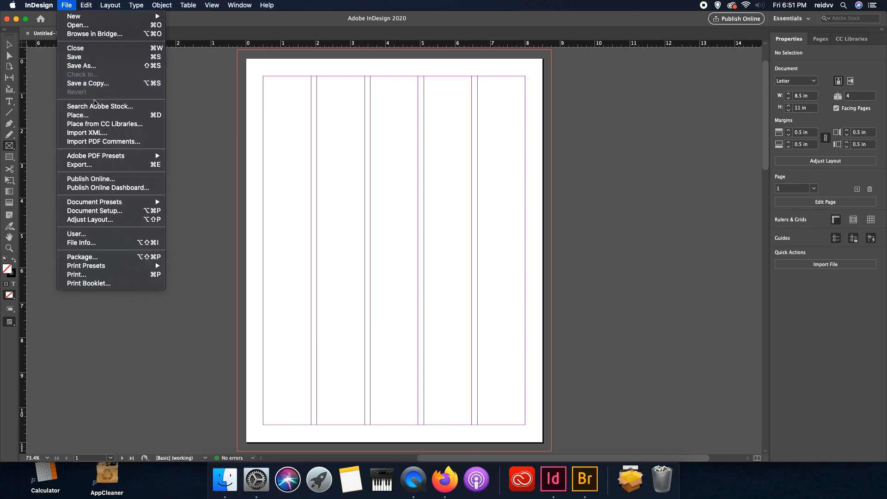
pyautogui.click(96, 116)
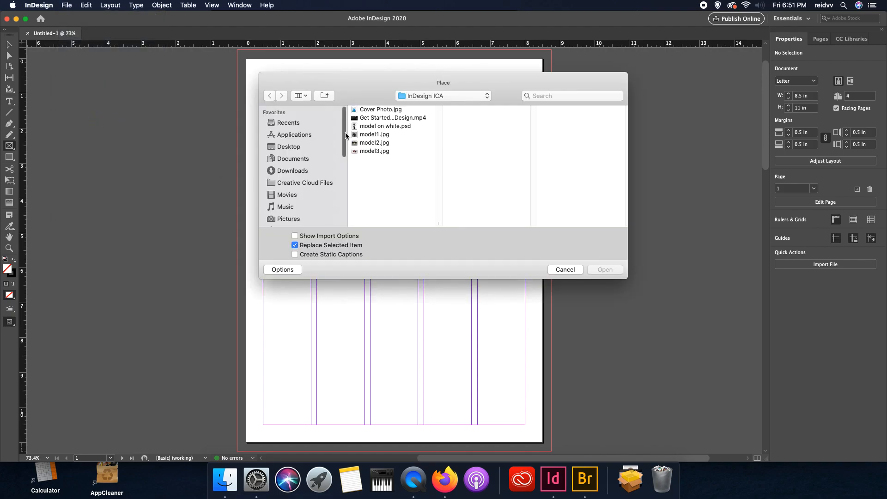
pyautogui.click(381, 110)
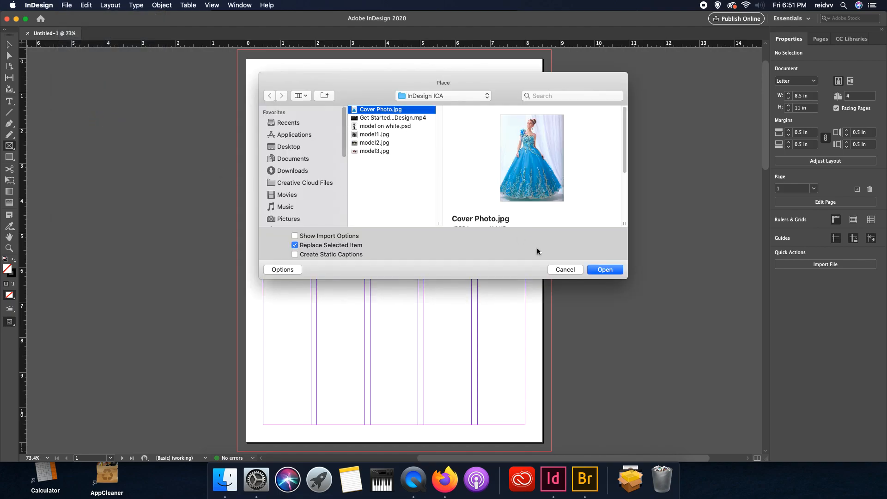
pyautogui.click(606, 272)
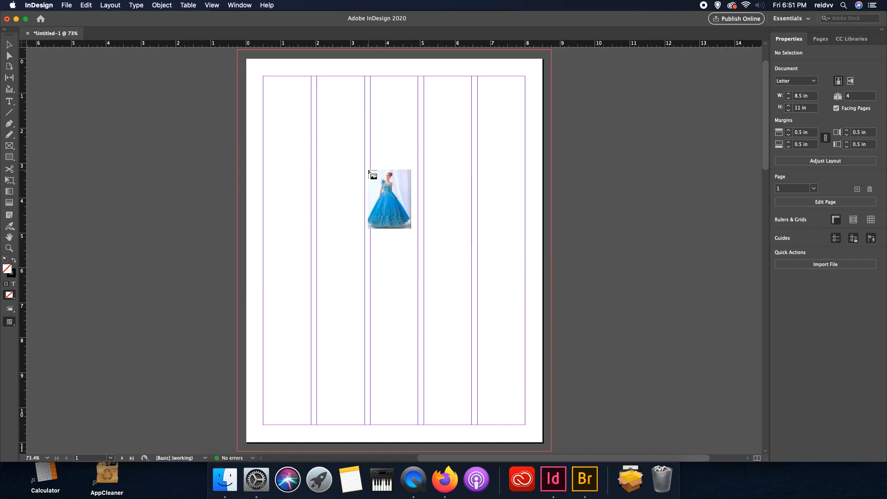
pyautogui.moveTo(312, 105); pyautogui.dragTo(422, 252)
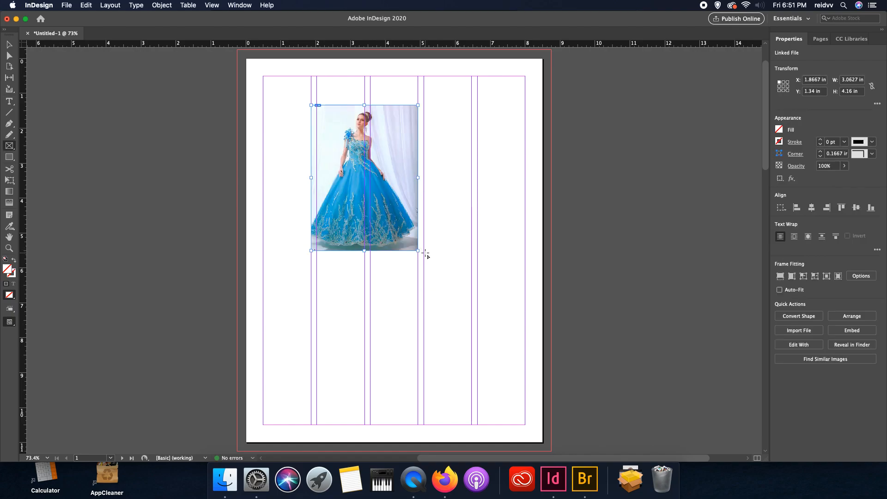
pyautogui.press('super+z')
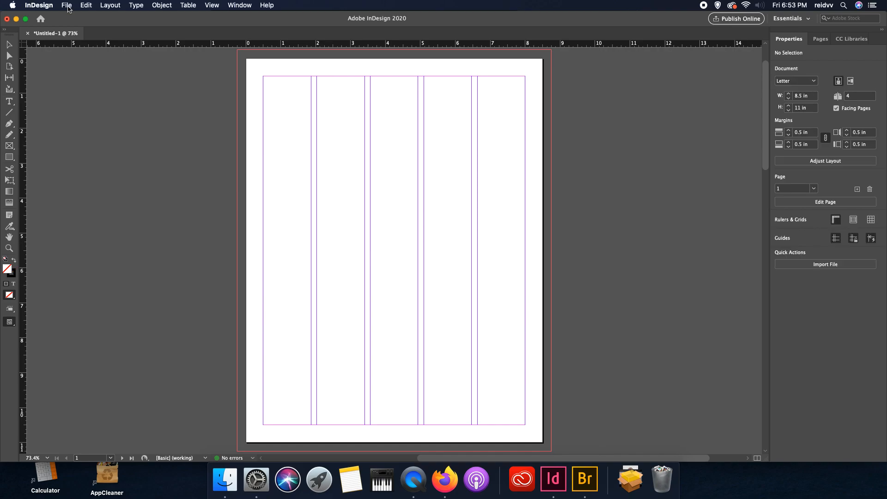
# Step: Draw a rectangle frame about 2.57 by 3.44 in across the second and third columns and place Cover Photo.jpg in it
pyautogui.click(9, 146)
pyautogui.moveTo(314, 133); pyautogui.dragTo(403, 253)
pyautogui.click(67, 5)
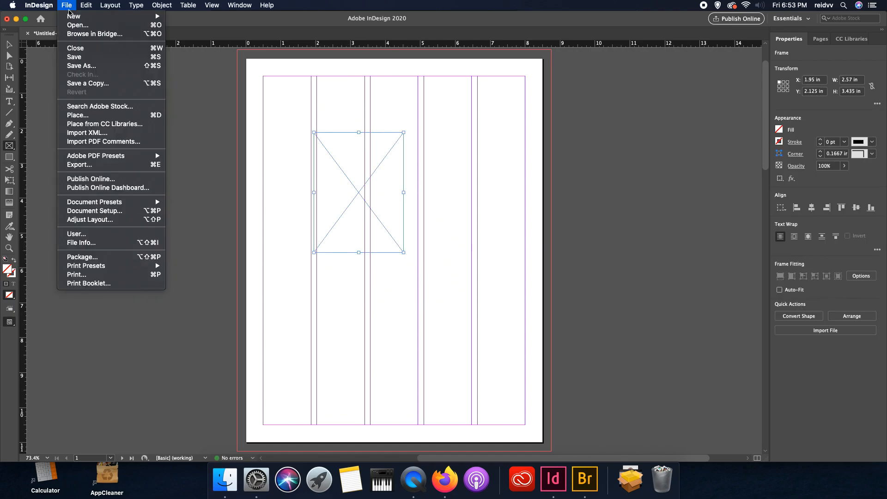
pyautogui.click(102, 115)
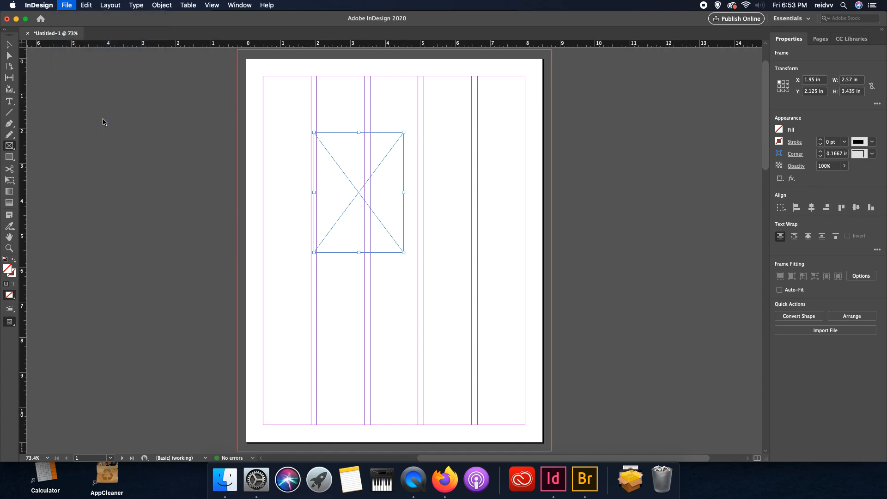
pyautogui.click(383, 110)
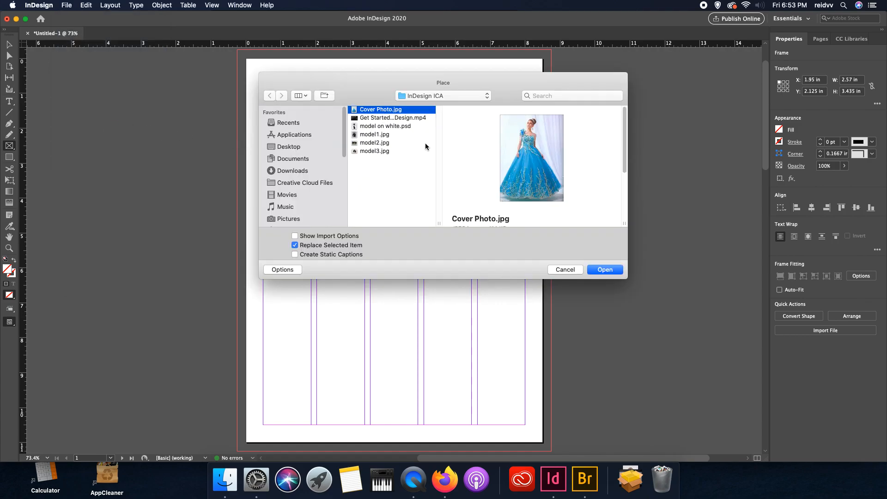
pyautogui.click(603, 270)
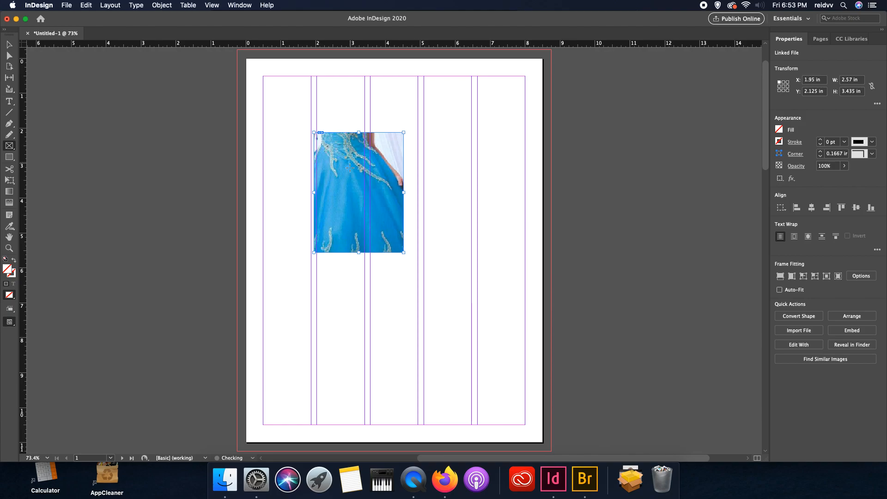
# Step: Shift the photo inside its frame until the model's face shows, and fill the frame proportionally with it
pyautogui.click(8, 44)
pyautogui.moveTo(361, 199); pyautogui.dragTo(377, 303)
pyautogui.press('Escape')
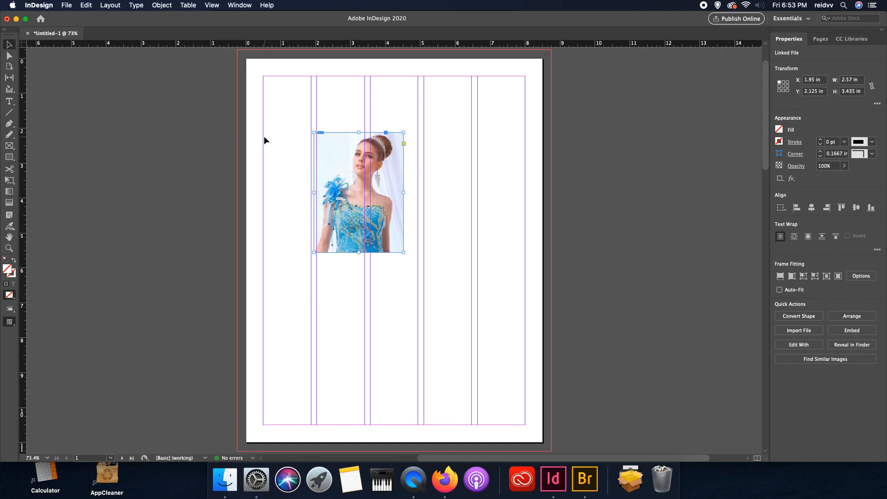
pyautogui.click(166, 7)
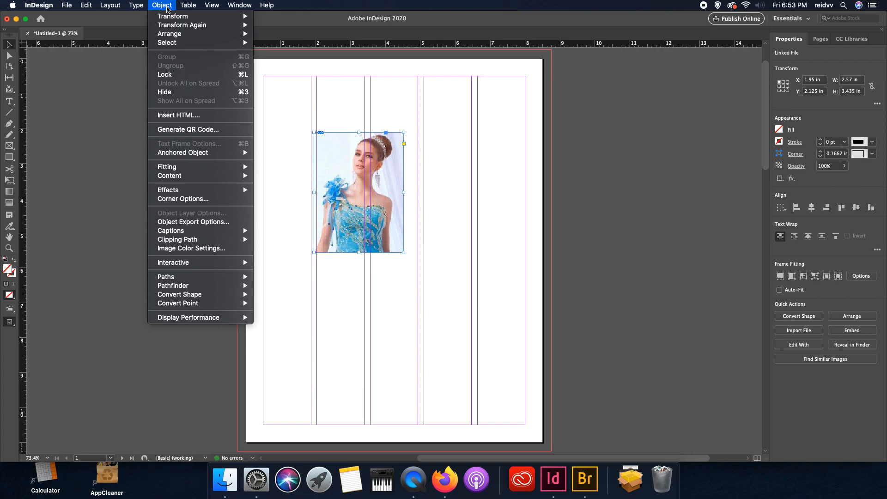
pyautogui.moveTo(225, 170)
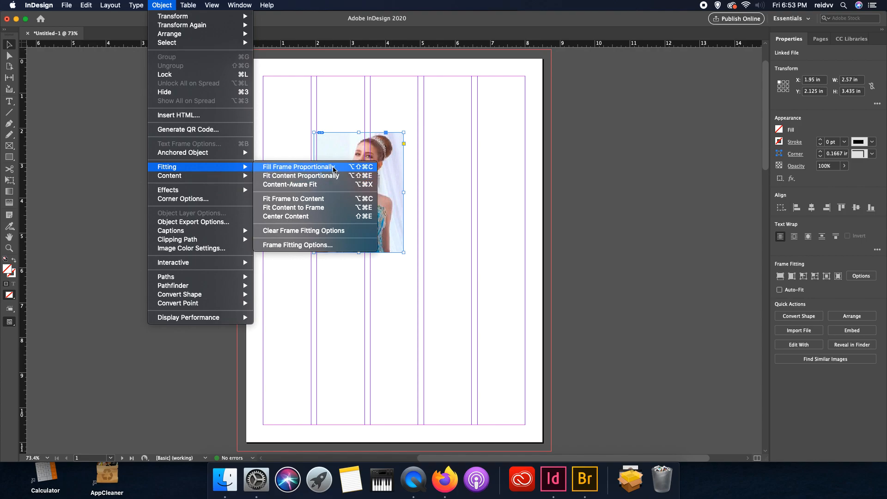
pyautogui.click(333, 168)
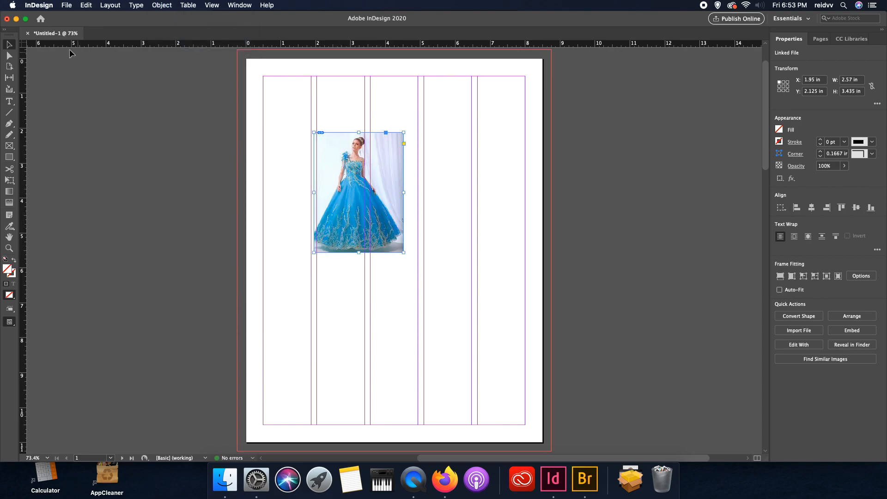
# Step: Fit the photo proportionally with the frame matched to it, and move it to the upper-left corner of the page margins
pyautogui.click(161, 5)
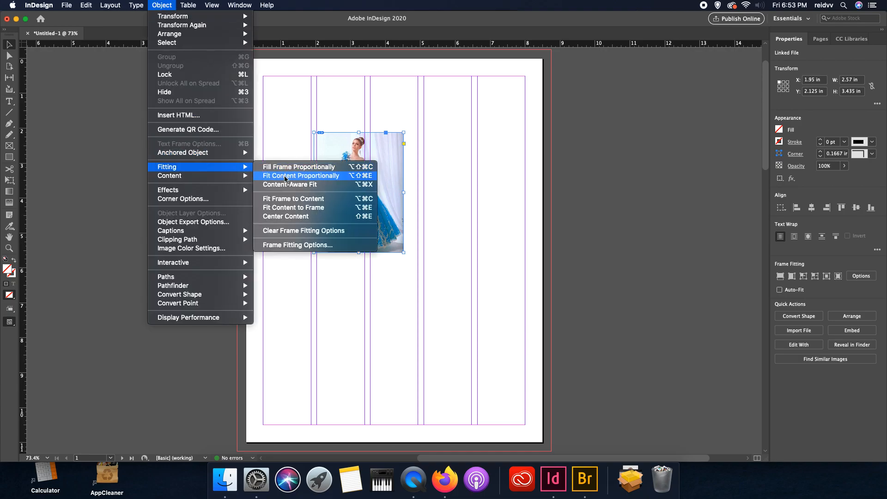
pyautogui.click(285, 179)
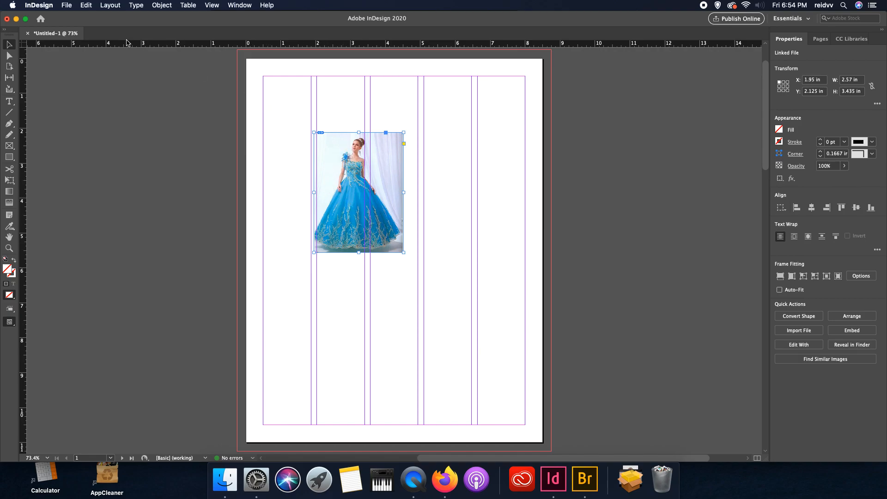
pyautogui.click(160, 7)
pyautogui.moveTo(403, 171); pyautogui.dragTo(354, 118)
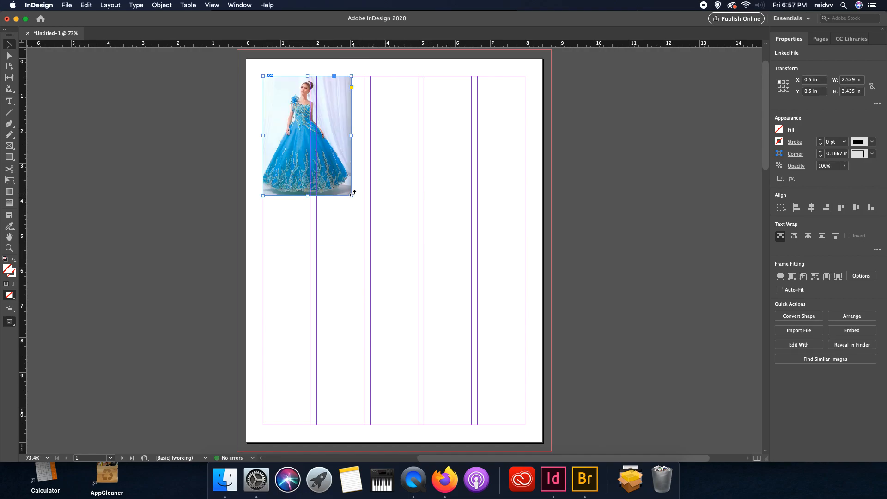
# Step: Try the photo frame at about 4.43 by 5.56 in with the image filling it proportionally, and delete it
pyautogui.moveTo(352, 198); pyautogui.dragTo(417, 270)
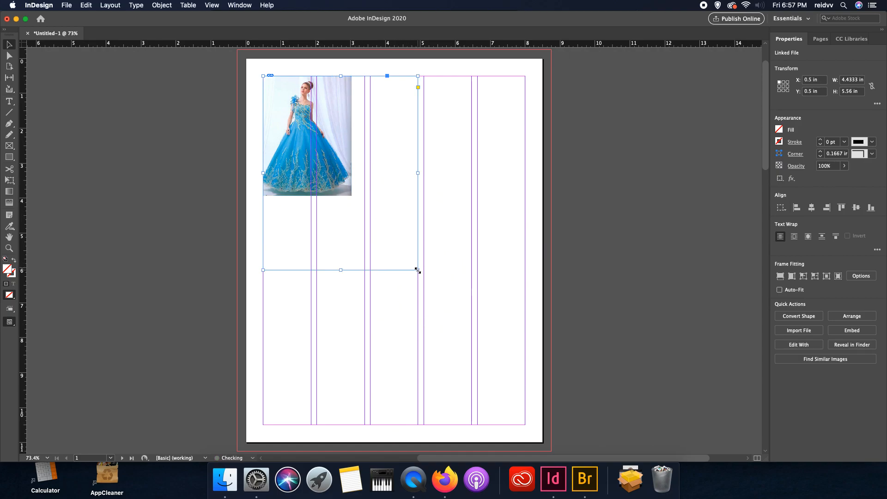
pyautogui.click(162, 5)
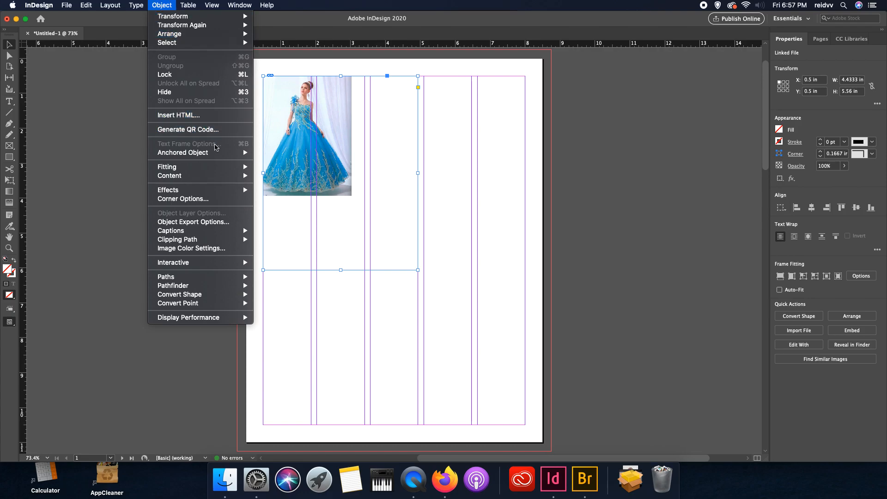
pyautogui.moveTo(220, 168)
pyautogui.click(277, 168)
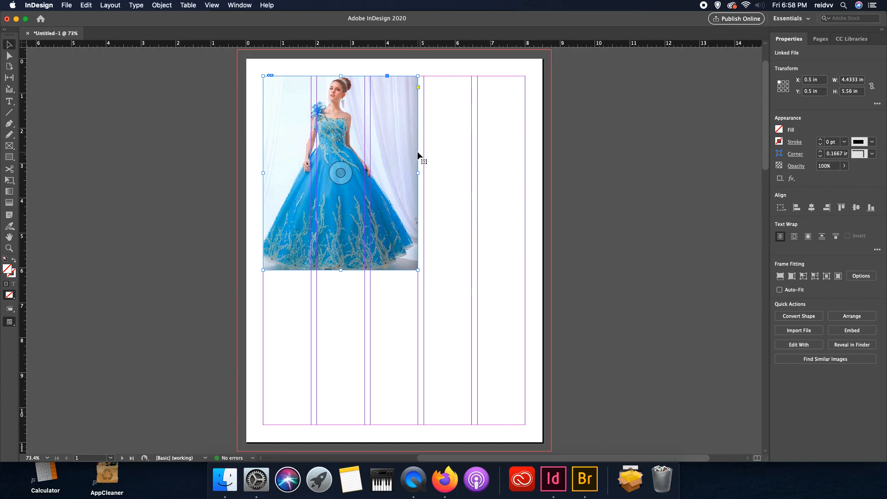
pyautogui.press('Delete')
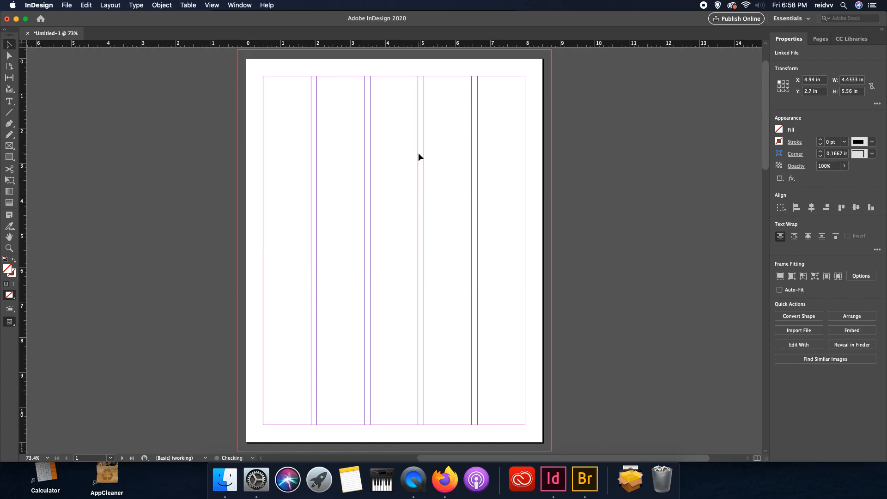
# Step: Draw a 9 by 11.5 in rectangle frame over the full bleed area and place Cover Photo.jpg from the InDesign ICA folder in it
pyautogui.click(9, 145)
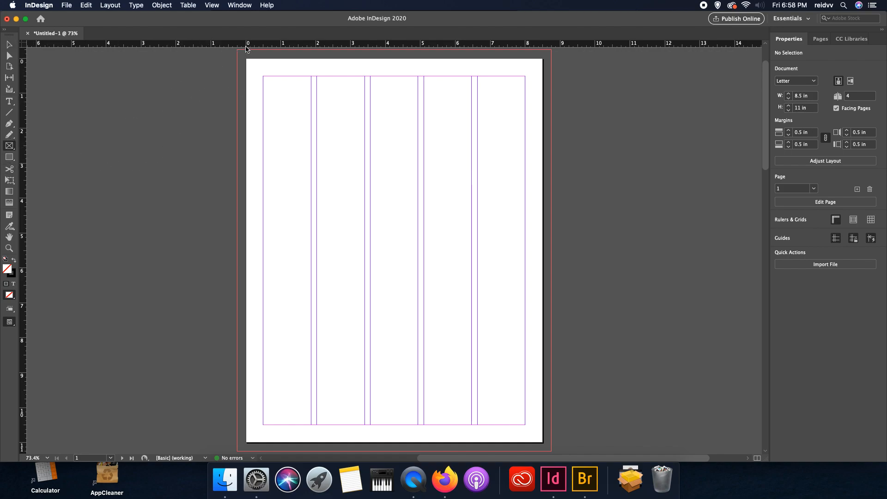
pyautogui.moveTo(238, 50); pyautogui.dragTo(551, 450)
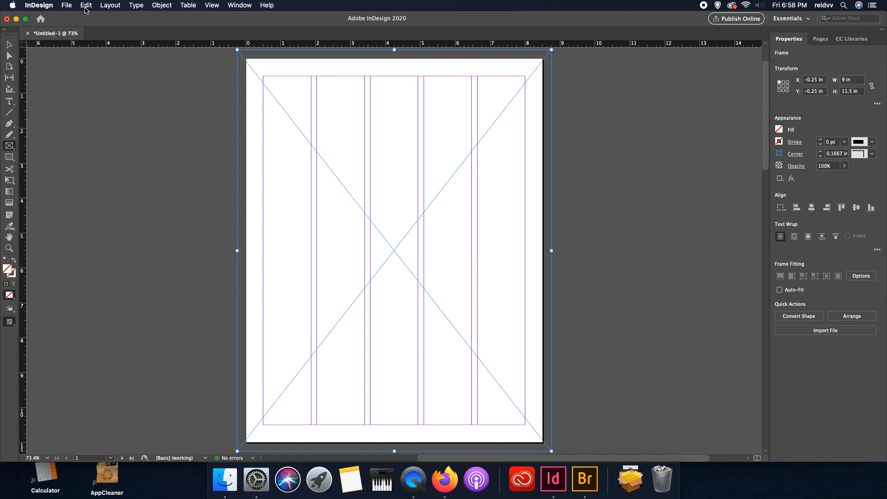
pyautogui.click(65, 6)
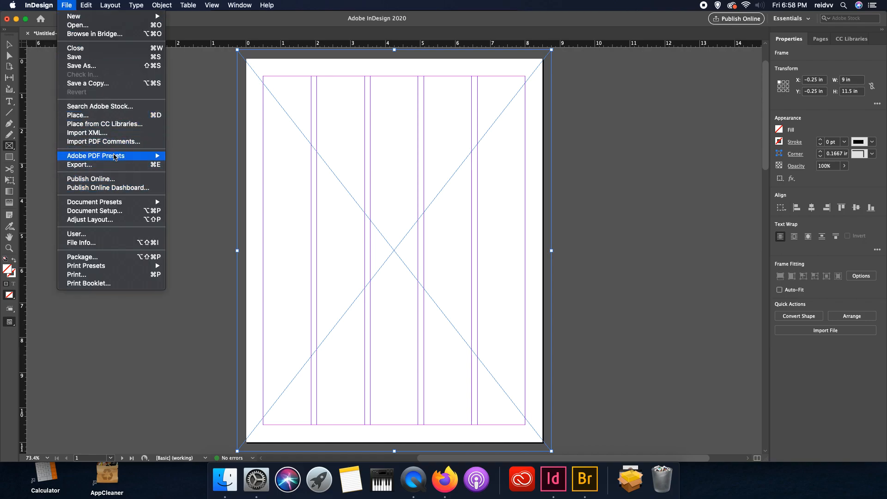
pyautogui.click(111, 119)
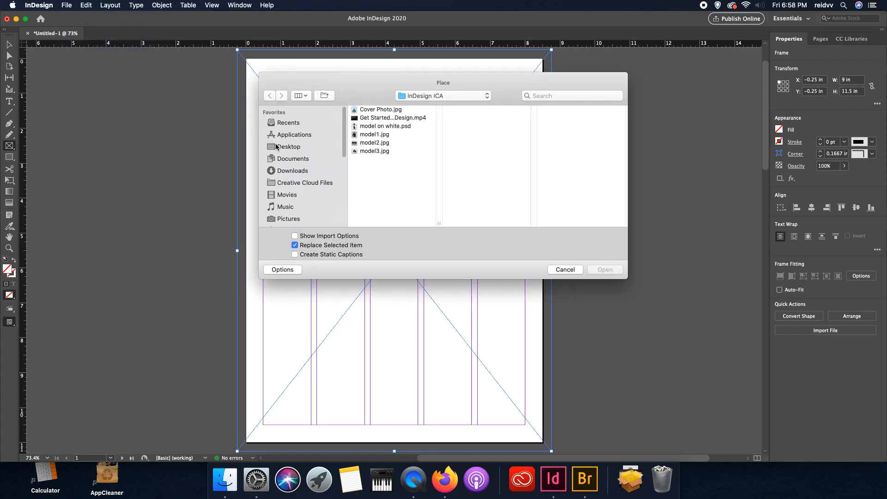
pyautogui.click(393, 110)
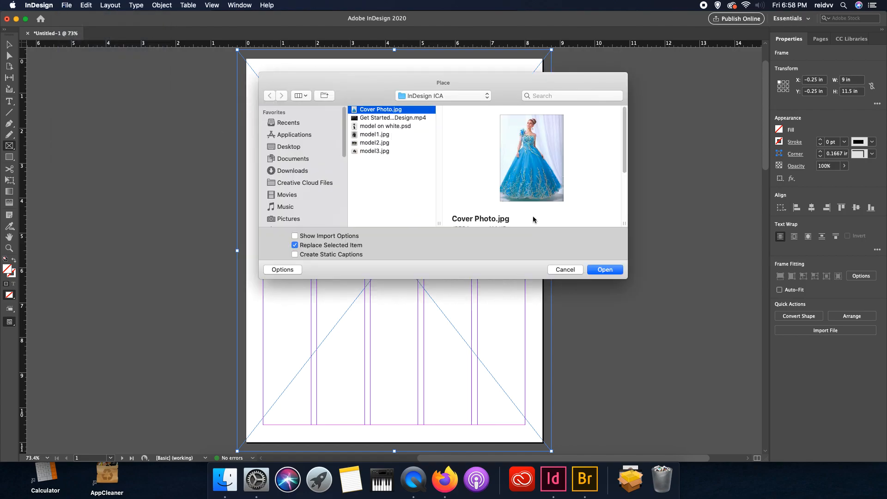
pyautogui.click(614, 275)
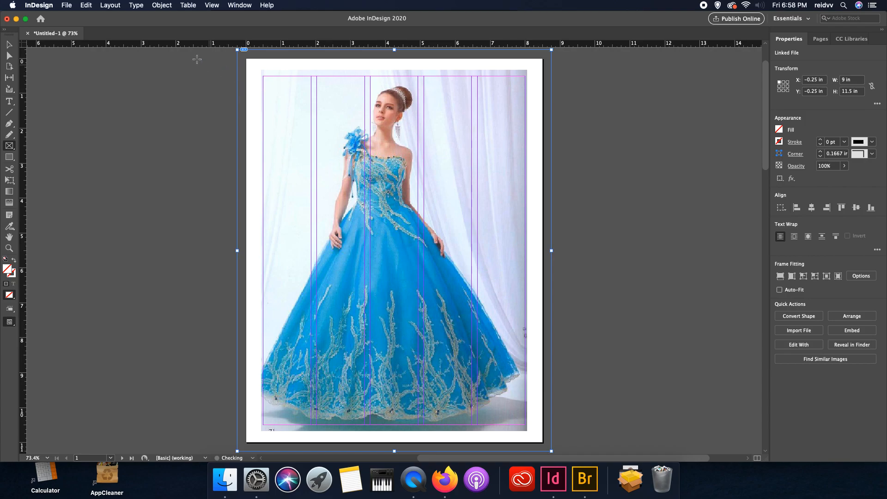
# Step: Fill the full-bleed frame proportionally with the cover photo
pyautogui.click(163, 6)
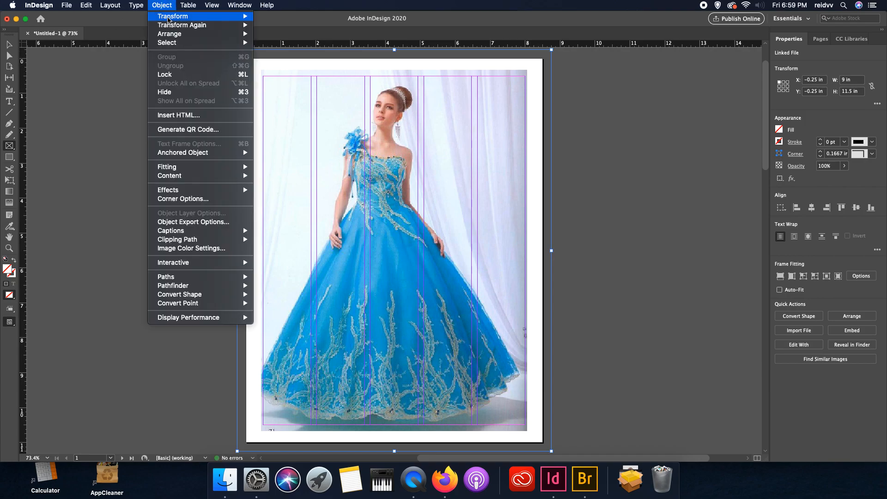
pyautogui.moveTo(203, 167)
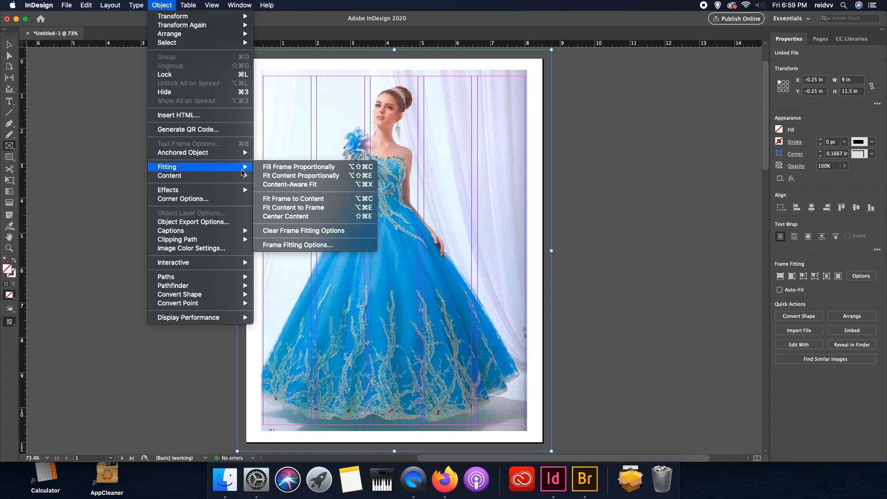
pyautogui.click(288, 169)
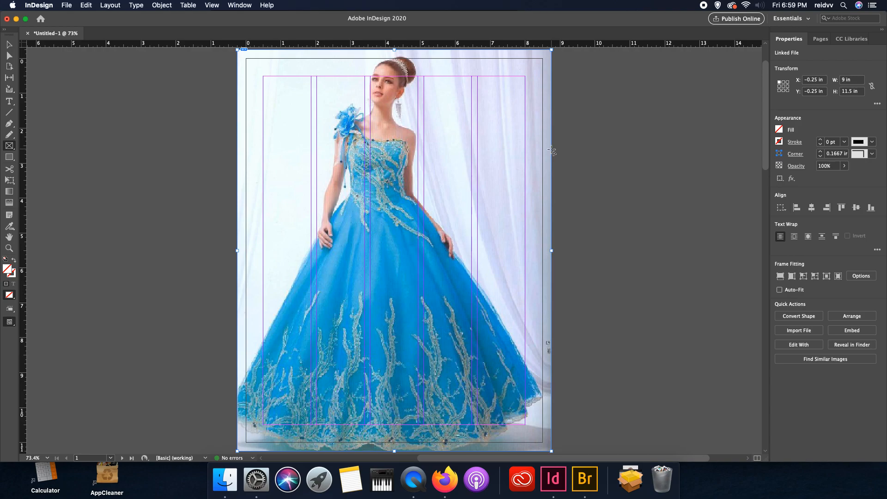
# Step: Save the document as InDesign ICA in the InDesign ICA folder, in InDesign 2020 document format
pyautogui.click(66, 5)
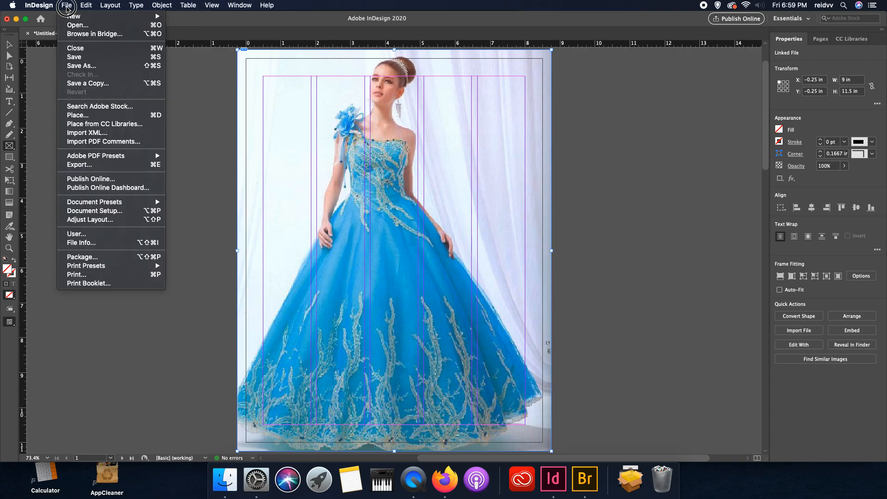
pyautogui.click(93, 66)
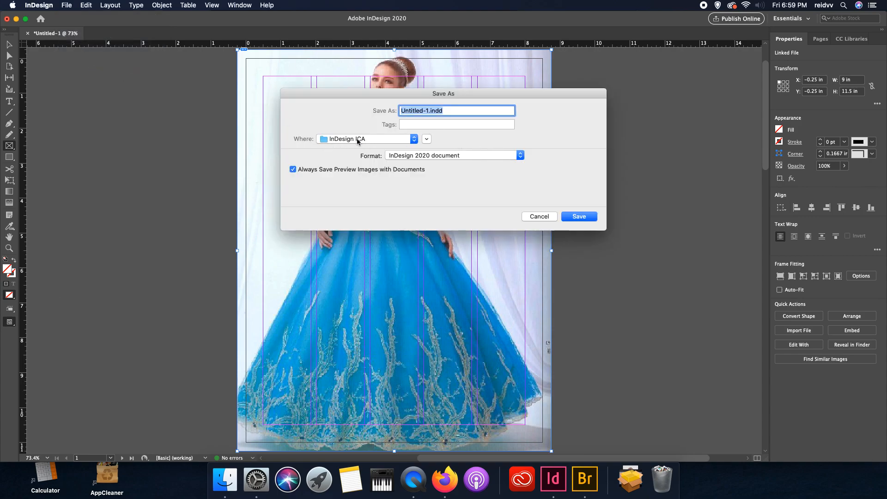
pyautogui.moveTo(429, 111); pyautogui.dragTo(397, 112)
pyautogui.press('BackSpace')
pyautogui.write('InDesign ICA')
pyautogui.click(578, 216)
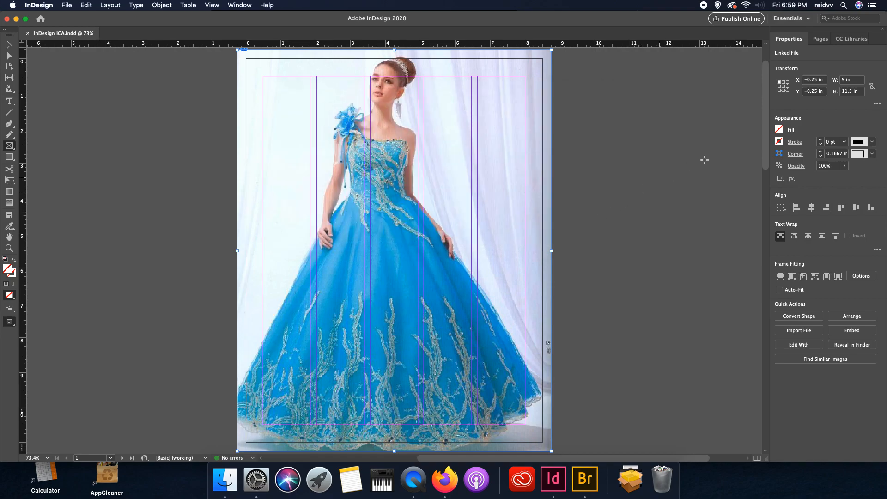
# Step: Show the spread of pages 2 and 3, switch to Adobe Bridge, and open the desktop's InDesign ICA folder with larger thumbnails
pyautogui.moveTo(766, 136); pyautogui.dragTo(772, 273)
pyautogui.moveTo(559, 459); pyautogui.dragTo(504, 460)
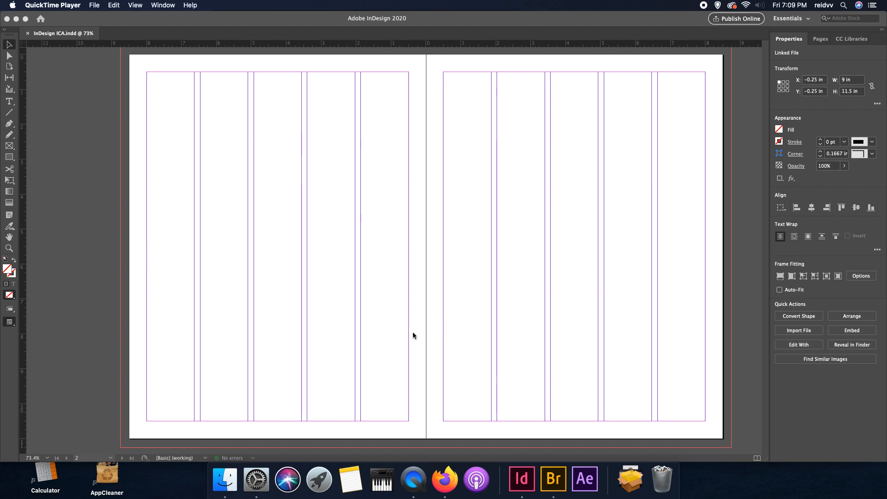
pyautogui.click(555, 480)
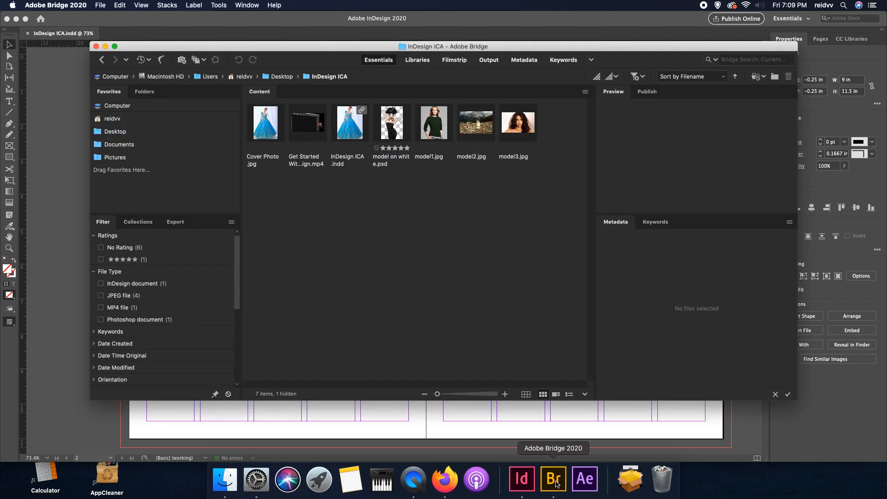
pyautogui.click(115, 132)
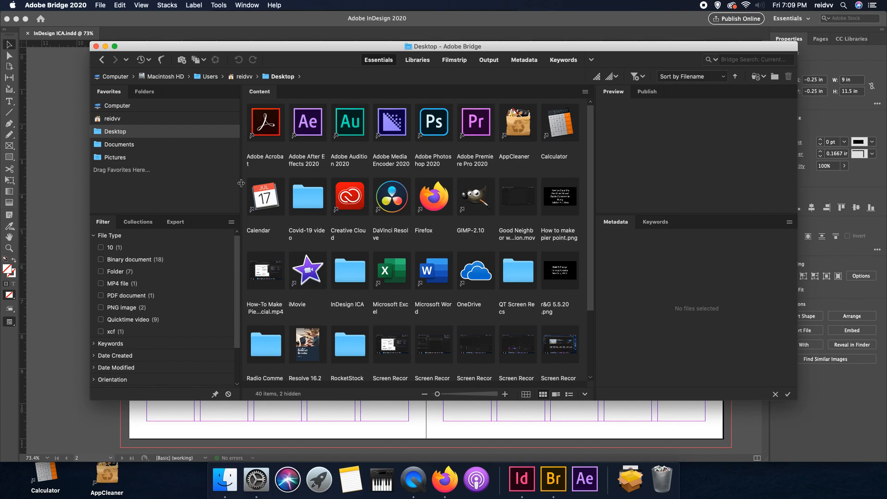
pyautogui.doubleClick(355, 282)
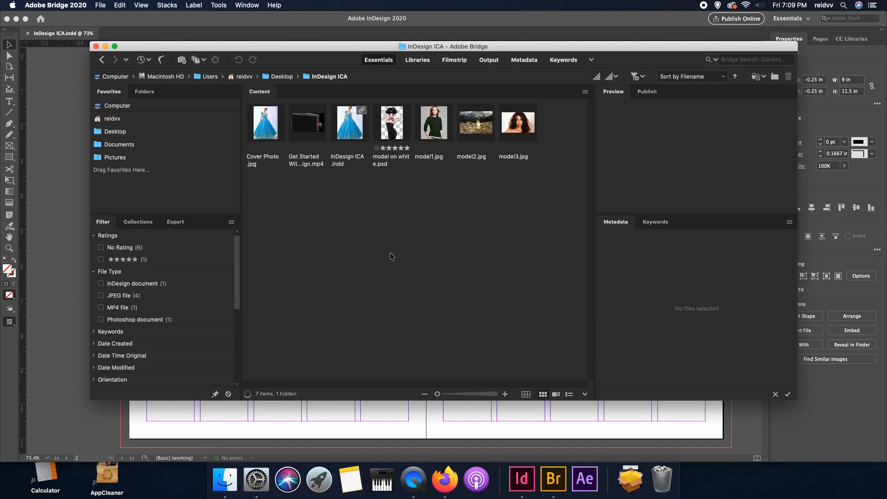
pyautogui.moveTo(440, 395); pyautogui.dragTo(444, 395)
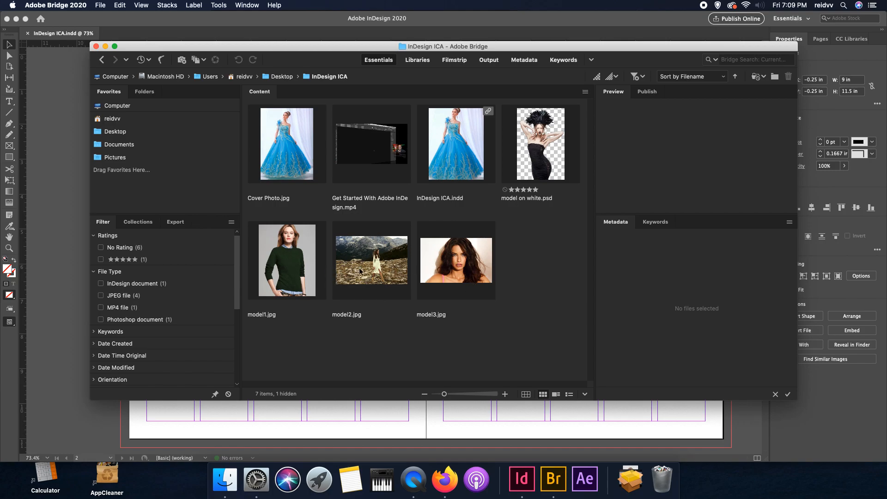
# Step: Bring model1.jpg, model2.jpg and model3.jpg from Bridge into InDesign and place them three across page 2's top margin area, 7.5 by 2.5 in overall
pyautogui.click(297, 264)
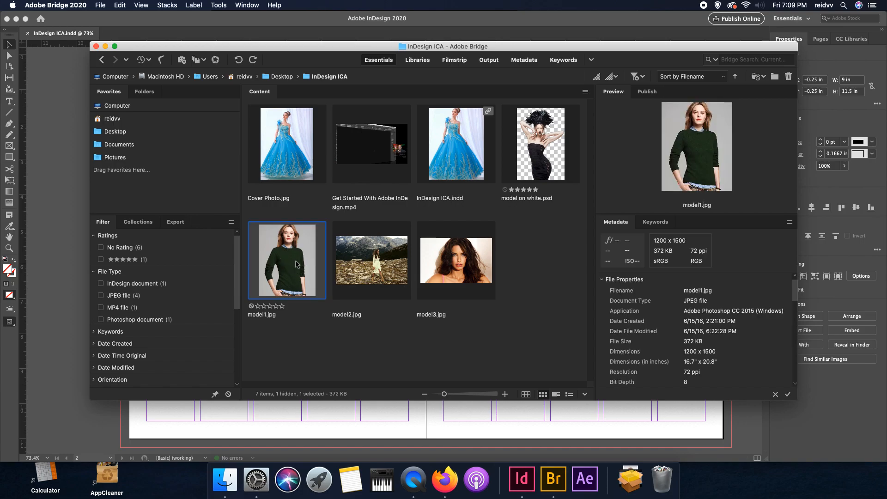
pyautogui.keyDown('shift'); pyautogui.click(376, 266); pyautogui.keyUp('shift')
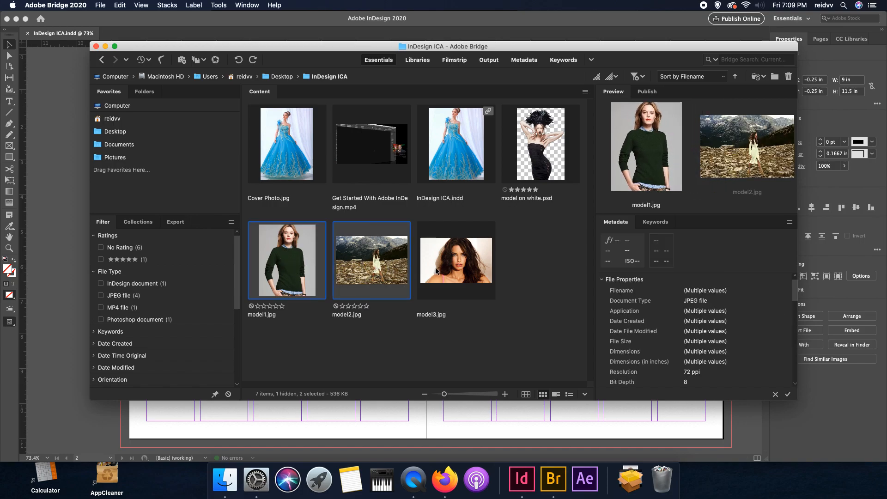
pyautogui.keyDown('shift'); pyautogui.click(434, 270); pyautogui.keyUp('shift')
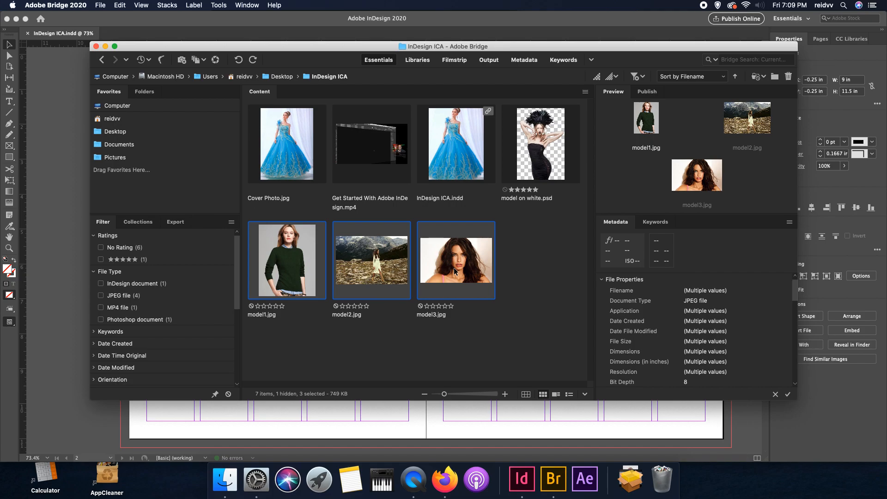
pyautogui.moveTo(455, 267); pyautogui.dragTo(368, 417)
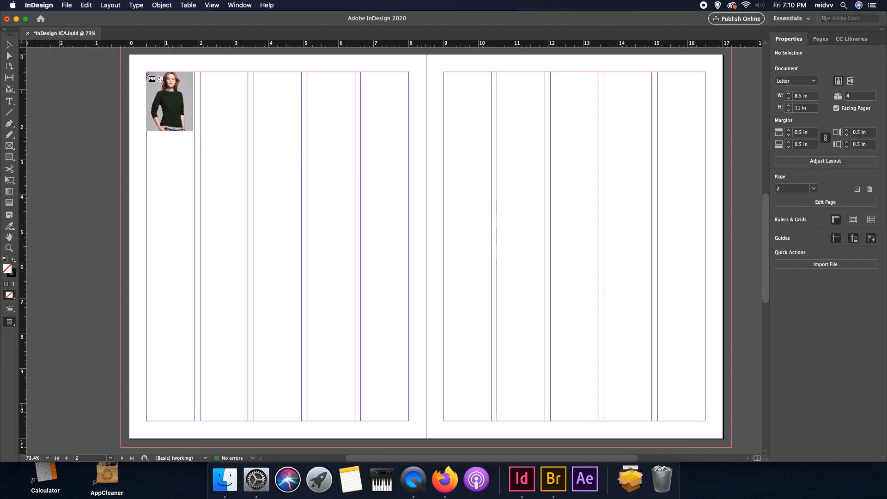
pyautogui.moveTo(147, 72); pyautogui.dragTo(407, 160)
pyautogui.press('Right')
pyautogui.press('Right')
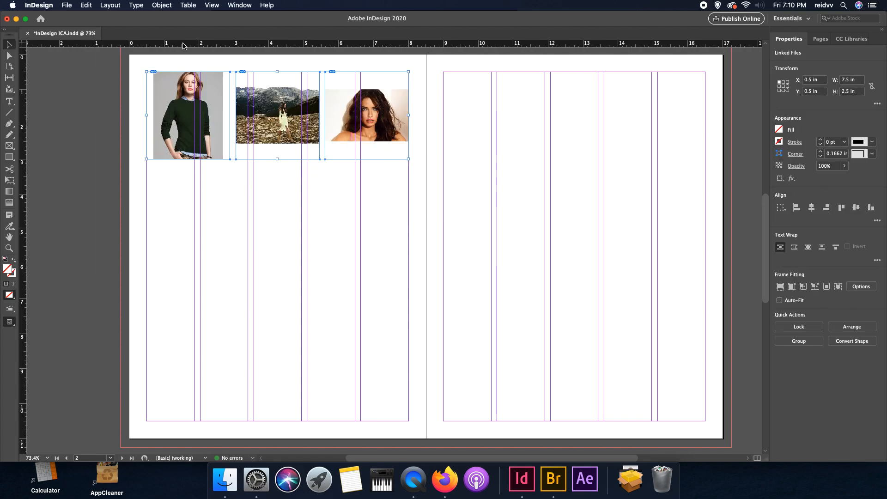
# Step: Fill the three model photo frames proportionally with their images
pyautogui.click(162, 5)
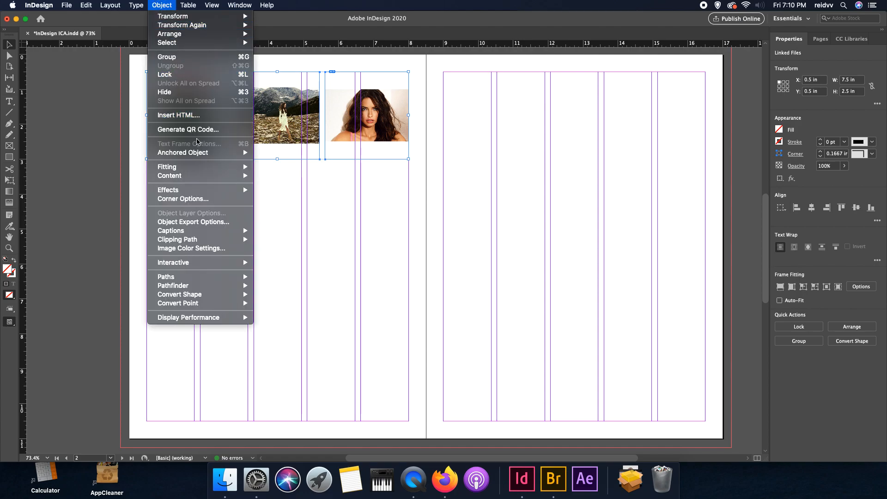
pyautogui.moveTo(201, 168)
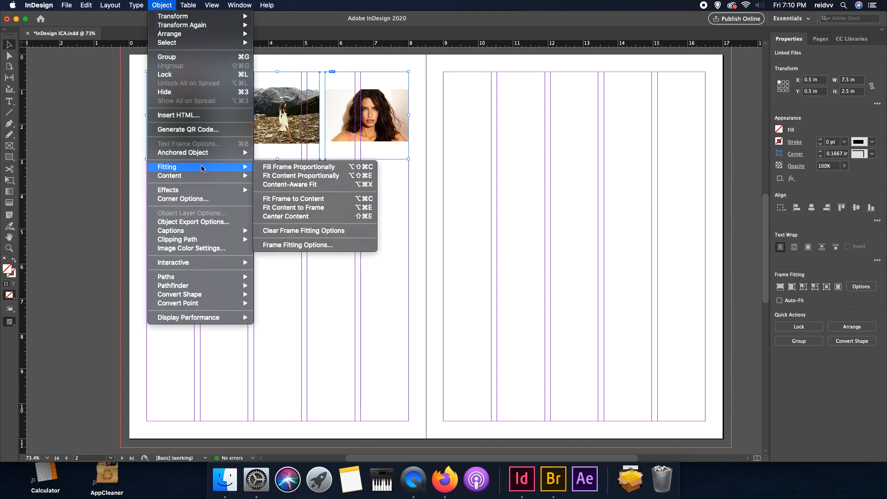
pyautogui.click(281, 167)
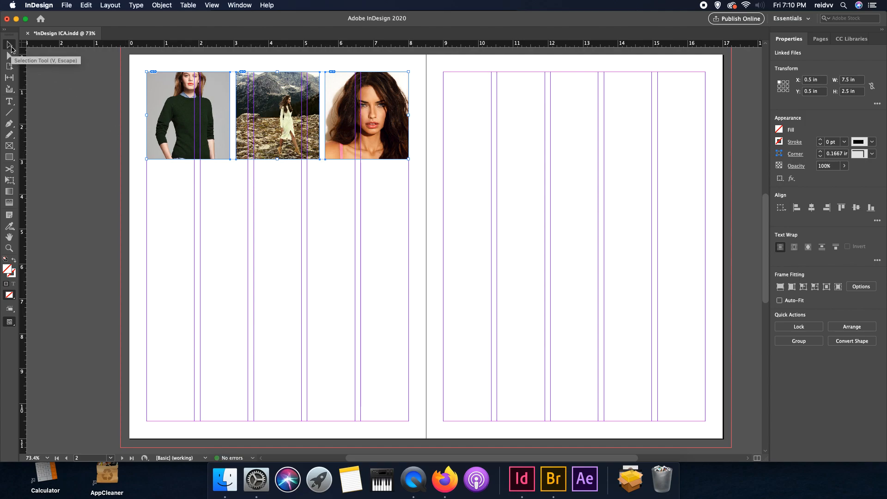
# Step: Move the green-sweater photo down inside its frame to a vertical offset of 0.12 in, keeping the frame in place
pyautogui.click(187, 117)
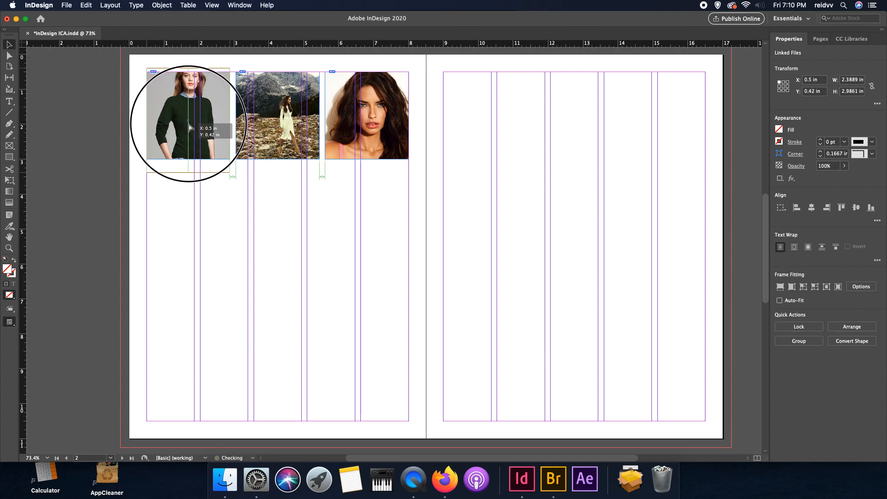
pyautogui.moveTo(188, 122); pyautogui.dragTo(188, 124)
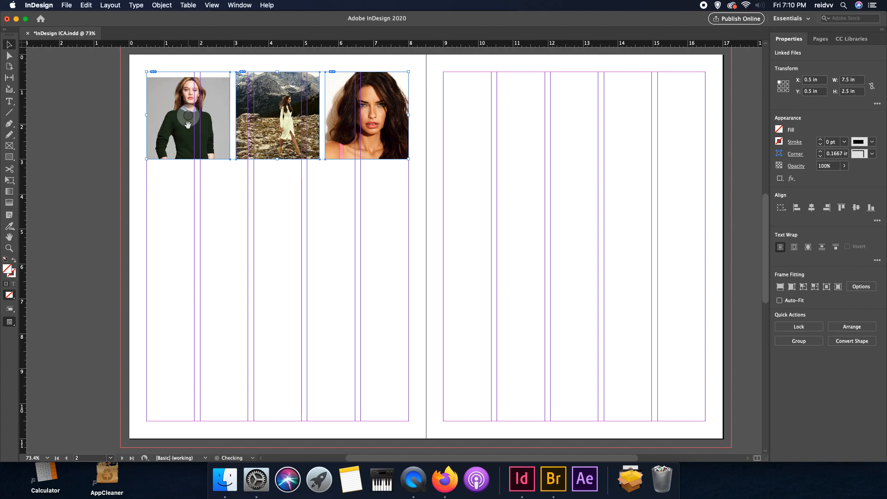
pyautogui.click(188, 121)
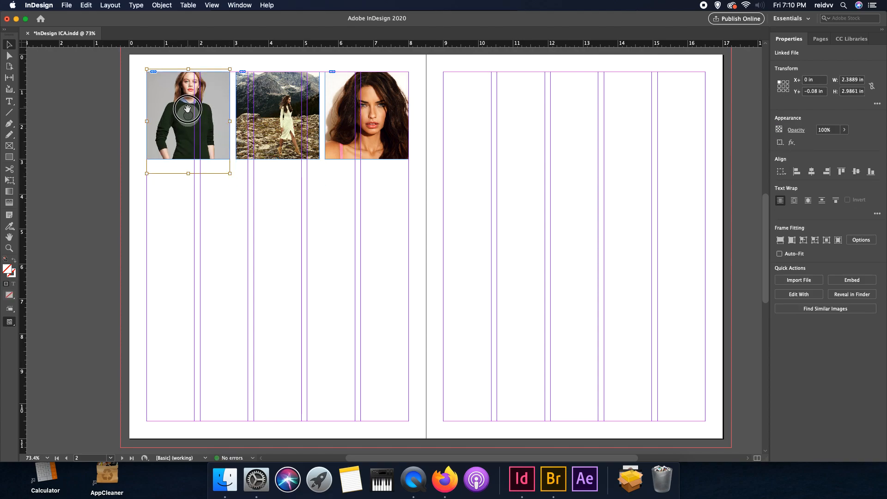
pyautogui.moveTo(189, 116); pyautogui.dragTo(189, 120)
pyautogui.click(188, 115)
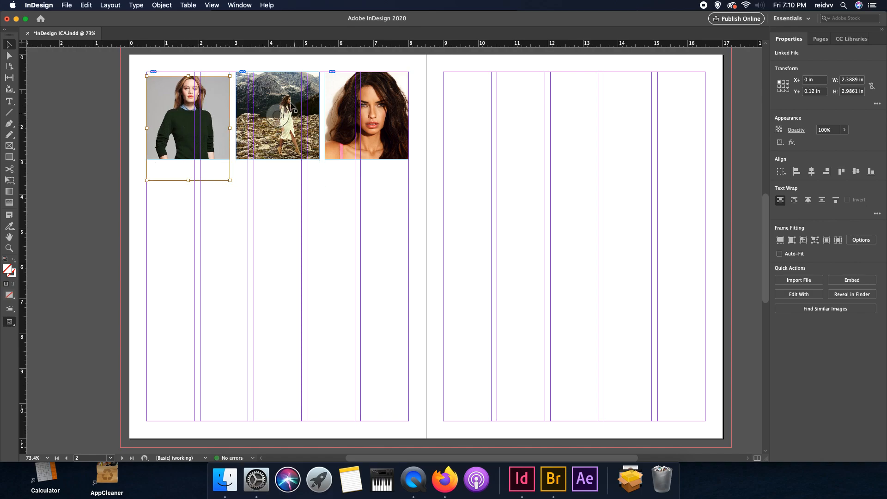
# Step: Shift the mountain photo inside its frame to recentre the walking woman, adjust the portrait photo's crop, and deselect
pyautogui.moveTo(285, 116); pyautogui.dragTo(272, 114)
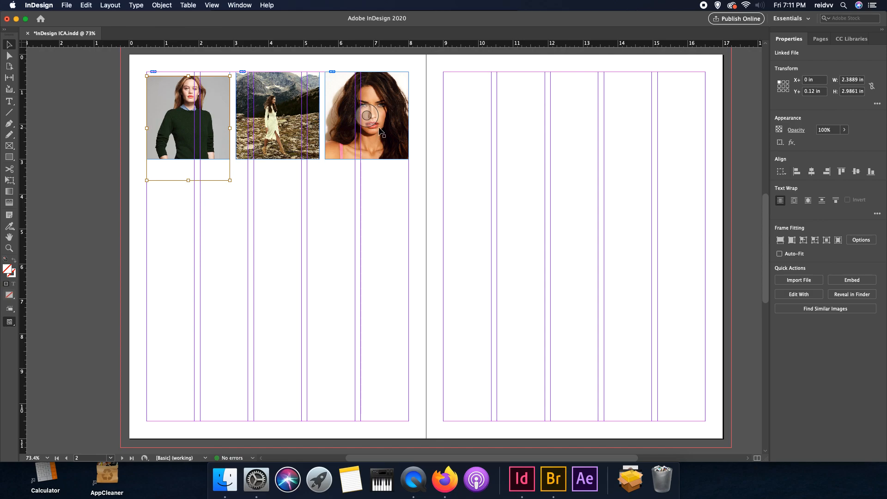
pyautogui.moveTo(367, 118); pyautogui.dragTo(367, 115)
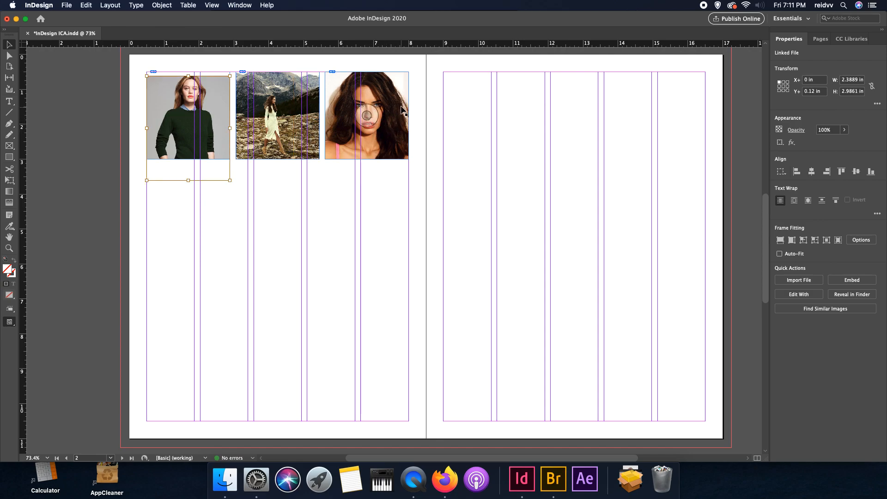
pyautogui.moveTo(368, 118); pyautogui.dragTo(368, 124)
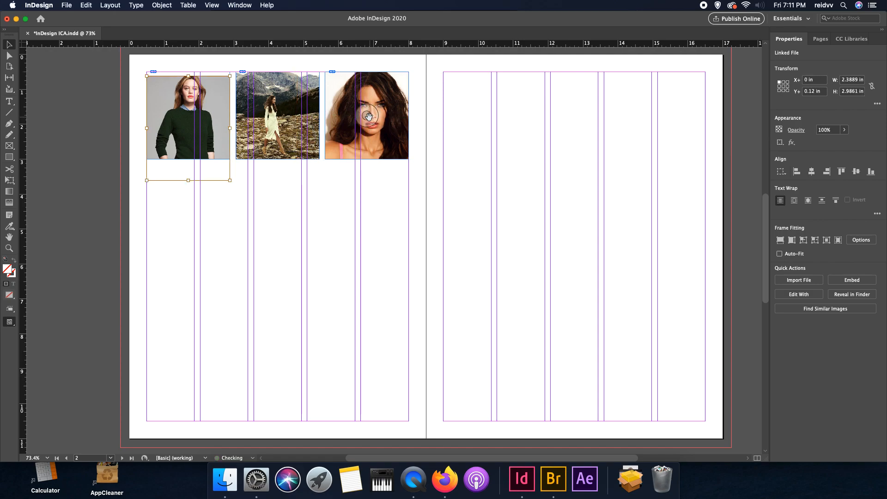
pyautogui.click(387, 187)
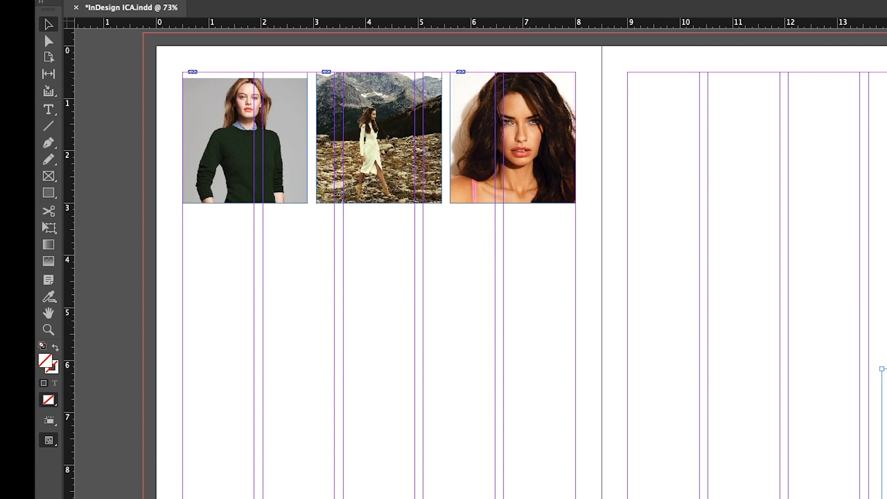
# Step: Open the placed green-sweater photo, model1.jpg, for editing in Adobe Photoshop 2020
pyautogui.hscroll(1, 397, 249)
pyautogui.hscroll(-1, 397, 250)
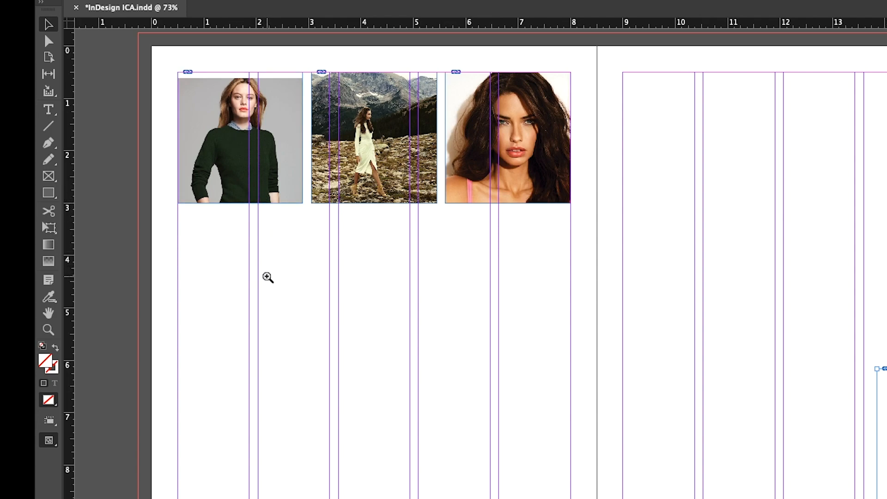
pyautogui.press('z')
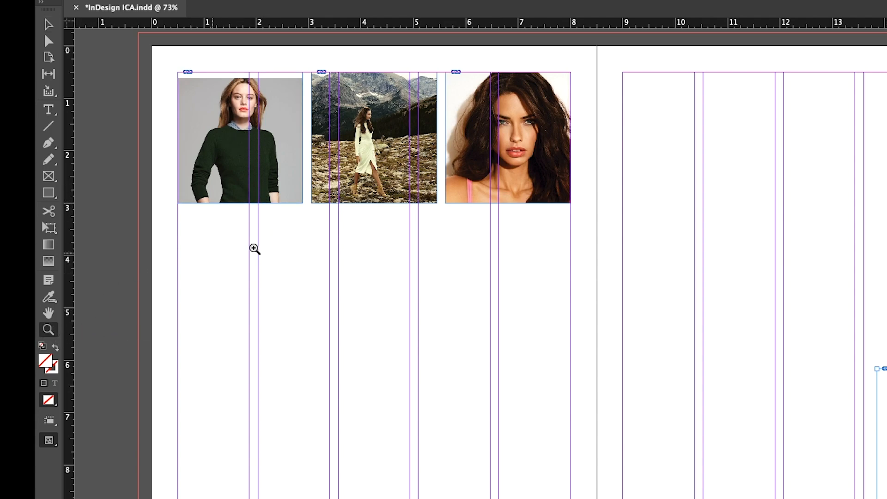
pyautogui.hscroll(-7, 286, 244)
pyautogui.scroll(2, 286, 245)
pyautogui.click(657, 341)
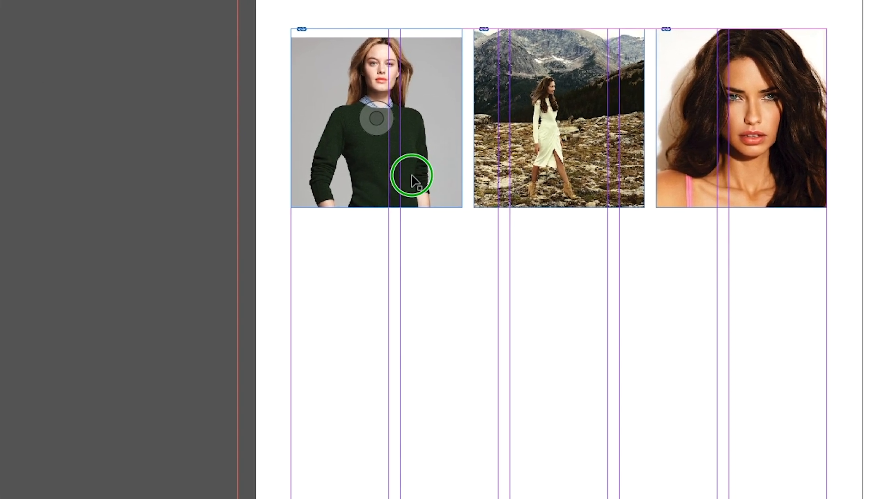
pyautogui.rightClick(443, 192)
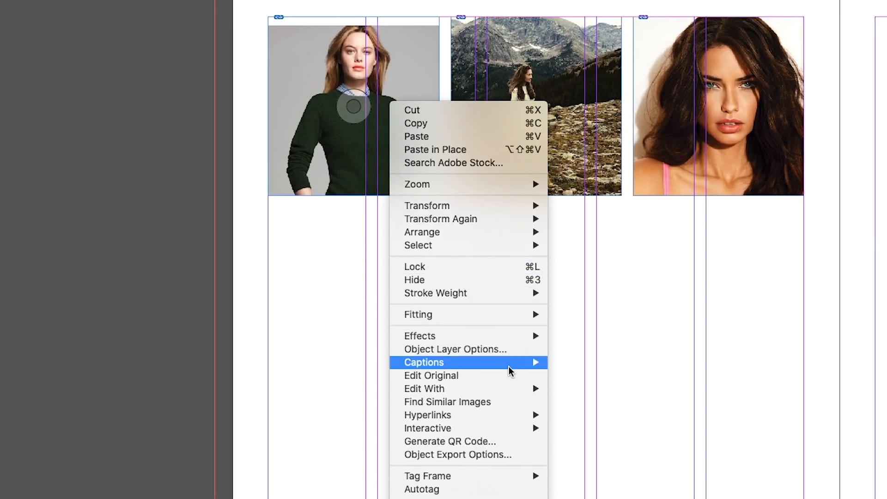
pyautogui.moveTo(519, 388)
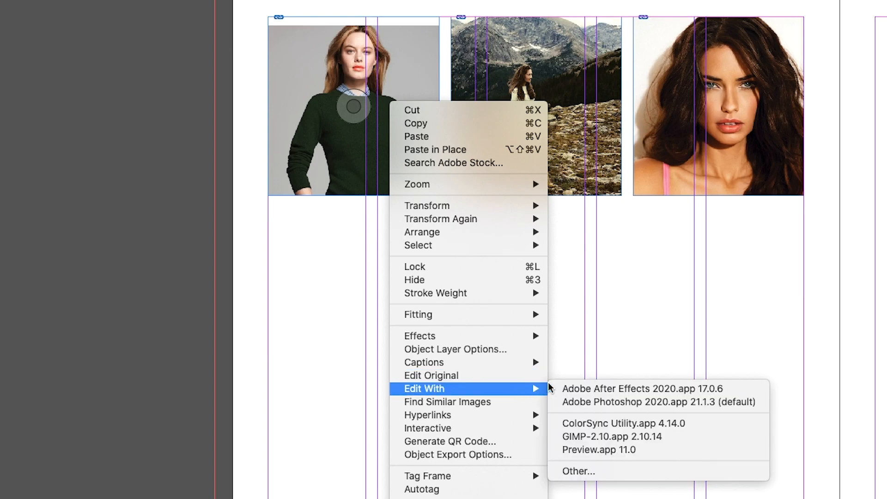
pyautogui.click(591, 398)
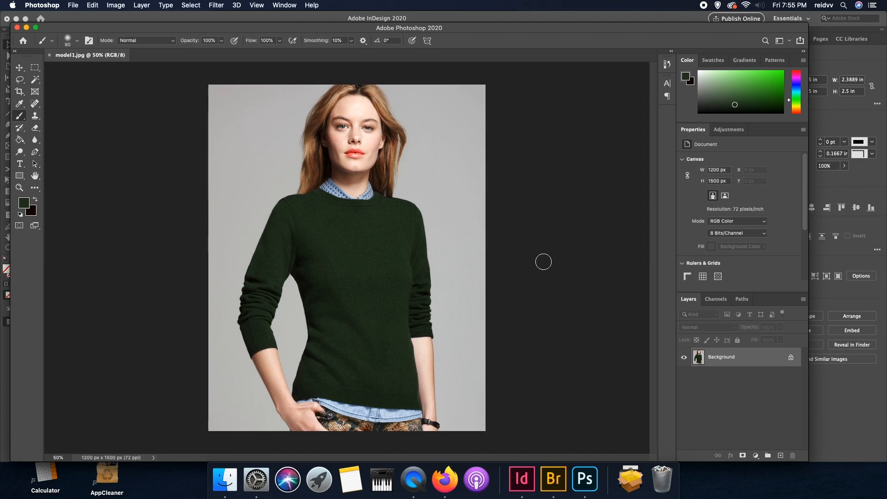
# Step: Select the green sweater with Color Range using sampled colors and a fuzziness of 86
pyautogui.click(20, 70)
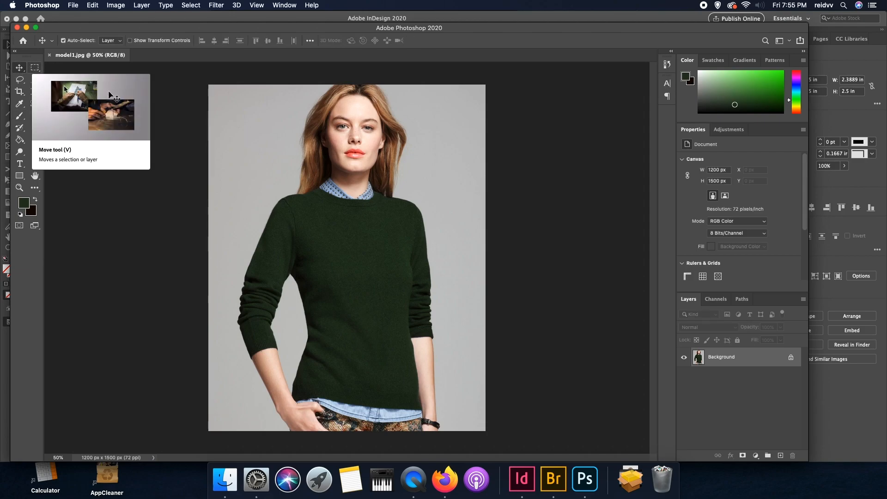
pyautogui.click(191, 6)
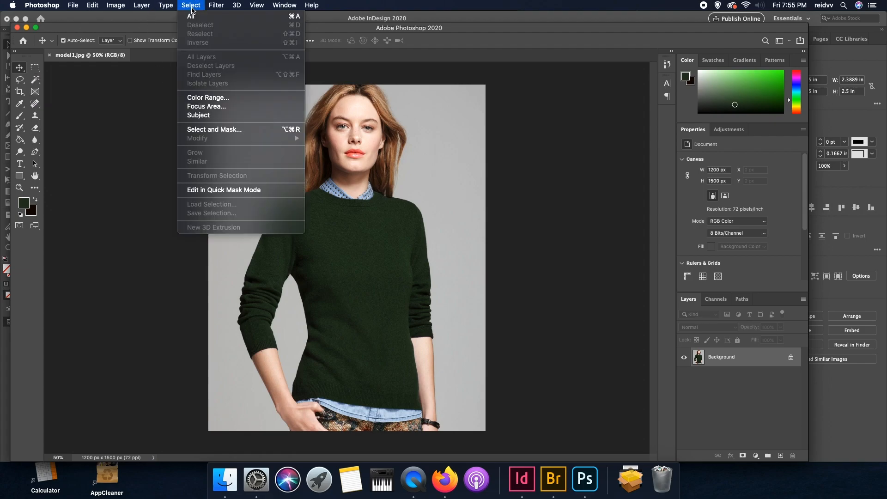
pyautogui.click(211, 97)
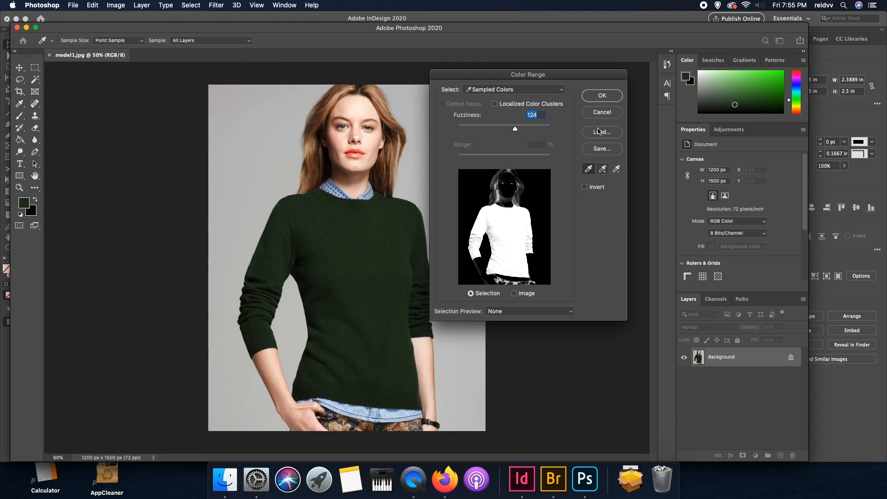
pyautogui.click(368, 253)
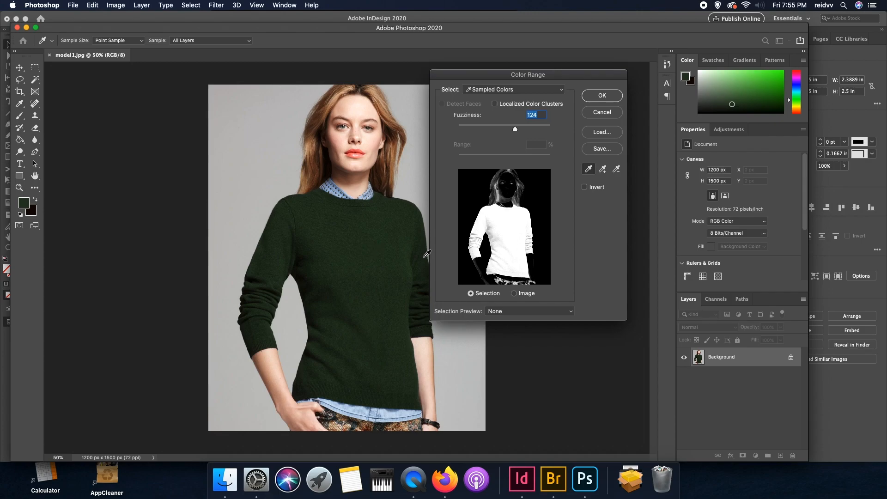
pyautogui.moveTo(517, 131); pyautogui.dragTo(498, 134)
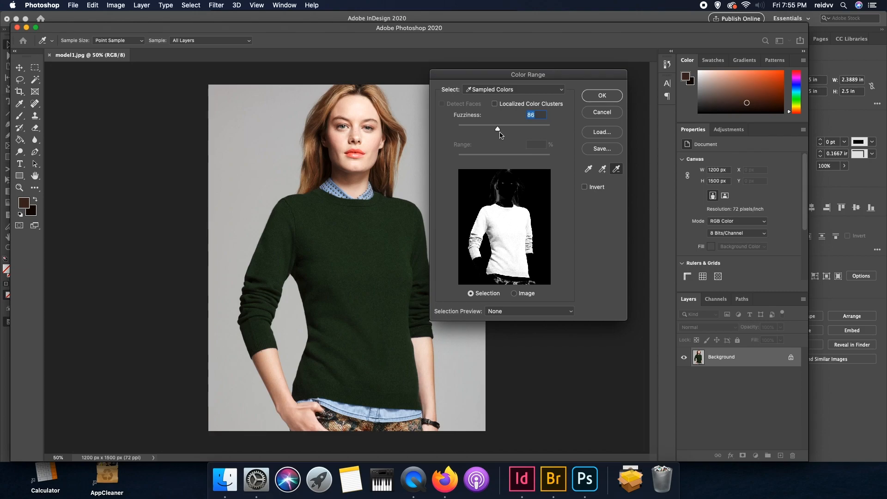
pyautogui.click(600, 98)
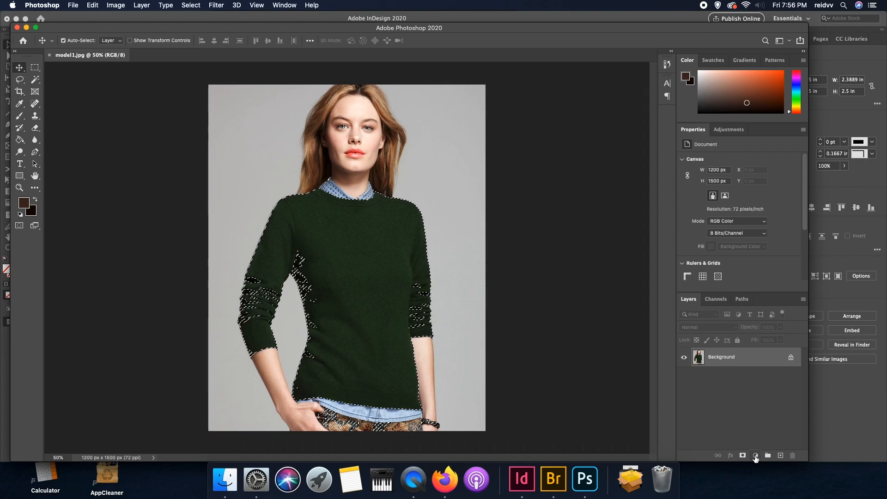
# Step: Add a Hue/Saturation adjustment layer masked to the sweater selection and display its layer mask on its own
pyautogui.click(755, 456)
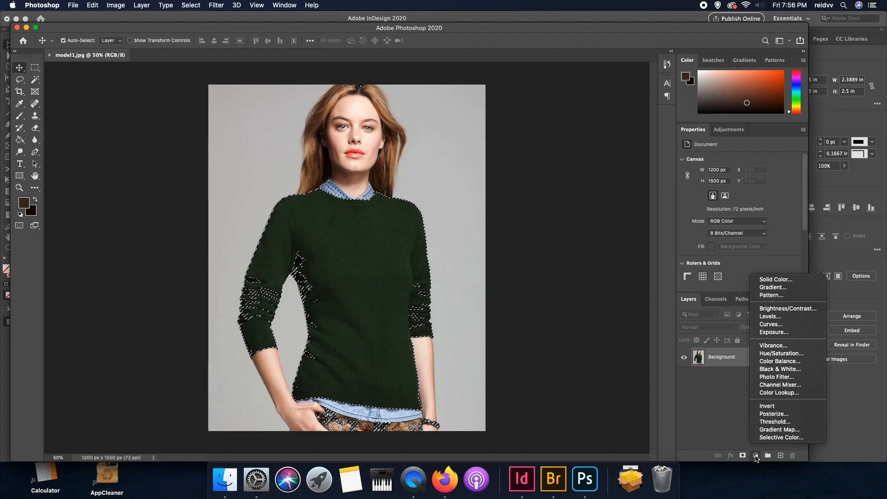
pyautogui.click(779, 355)
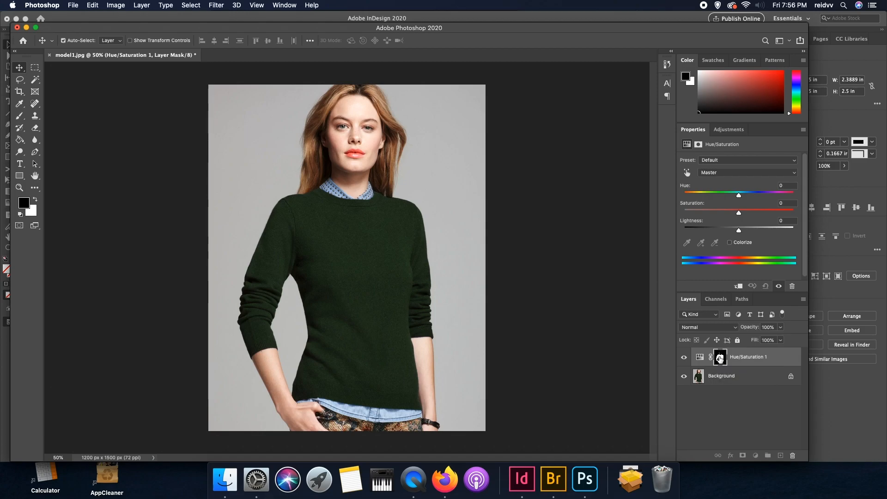
pyautogui.keyDown('alt'); pyautogui.click(719, 359); pyautogui.keyUp('alt')
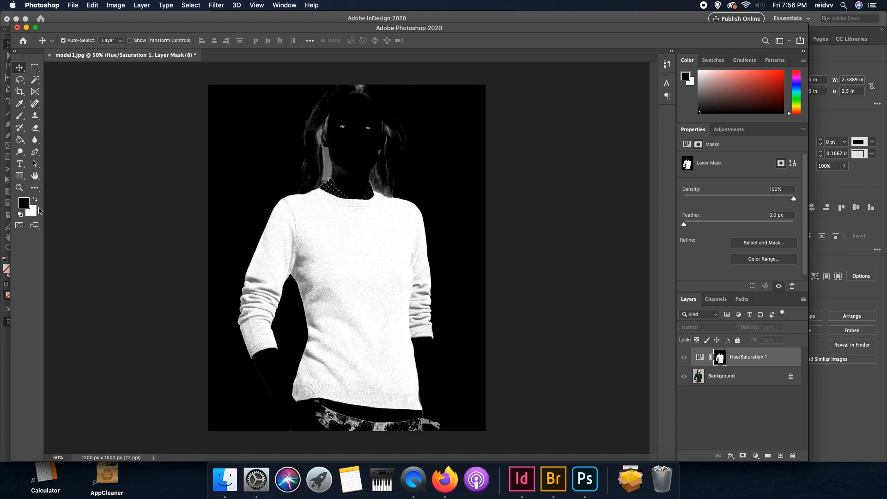
# Step: Paint black on the mask with a 175 px brush over the face, hair, trousers and lower arm to exclude them
pyautogui.click(35, 199)
pyautogui.click(36, 199)
pyautogui.press('b')
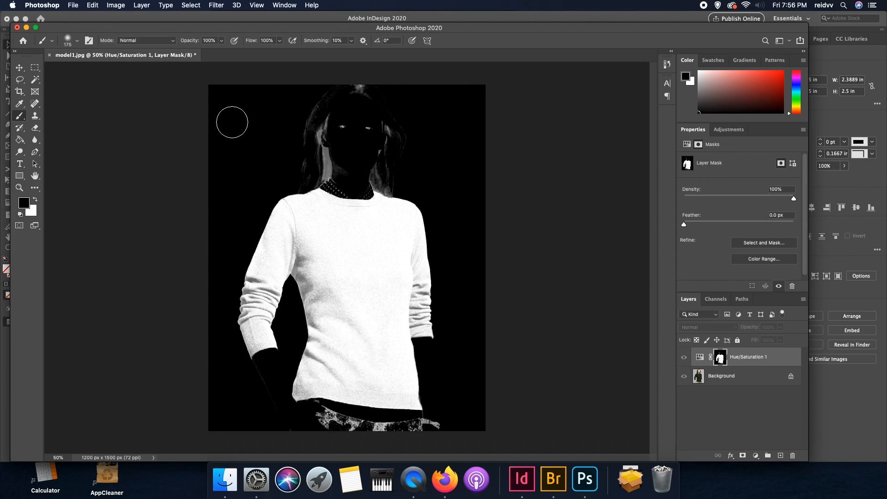
pyautogui.press(']')
pyautogui.press(']')
pyautogui.press(']')
pyautogui.moveTo(321, 159)
pyautogui.mouseDown()
pyautogui.moveTo(343, 177)
pyautogui.moveTo(396, 159)
pyautogui.moveTo(380, 168)
pyautogui.moveTo(394, 178)
pyautogui.moveTo(387, 113)
pyautogui.moveTo(375, 133)
pyautogui.moveTo(344, 130)
pyautogui.moveTo(364, 122)
pyautogui.moveTo(364, 86)
pyautogui.moveTo(322, 100)
pyautogui.moveTo(331, 129)
pyautogui.moveTo(326, 109)
pyautogui.mouseUp()
pyautogui.moveTo(439, 426)
pyautogui.mouseDown()
pyautogui.moveTo(406, 433)
pyautogui.moveTo(430, 430)
pyautogui.moveTo(310, 419)
pyautogui.mouseUp()
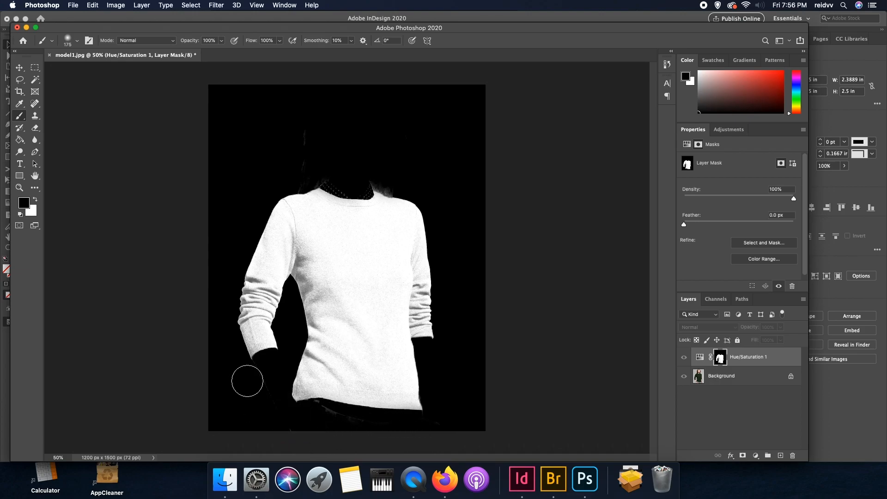
pyautogui.click(266, 377)
# Step: Paint black on the mask with a 45 px brush over the collar, neck opening and hair edges above the shoulders
pyautogui.press('[')
pyautogui.press('[')
pyautogui.press('[')
pyautogui.press('[')
pyautogui.press('[')
pyautogui.press('[')
pyautogui.press('[')
pyautogui.press('z')
pyautogui.click(342, 193)
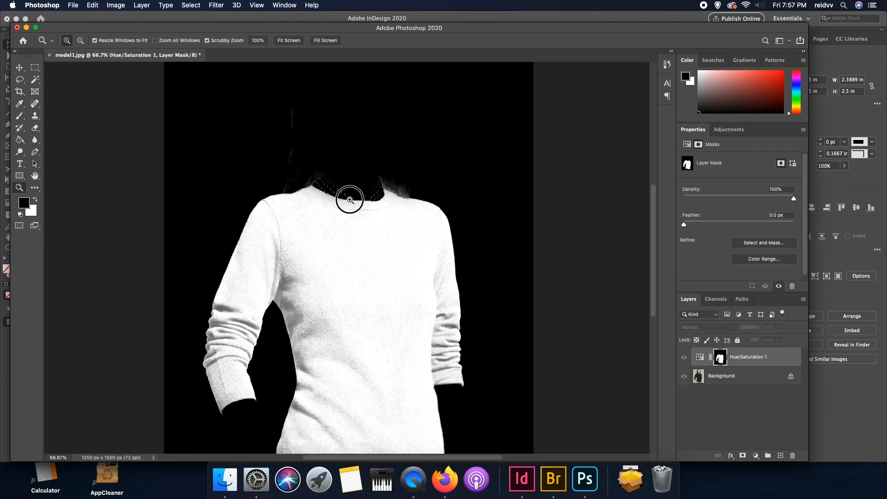
pyautogui.click(349, 196)
pyautogui.click(353, 198)
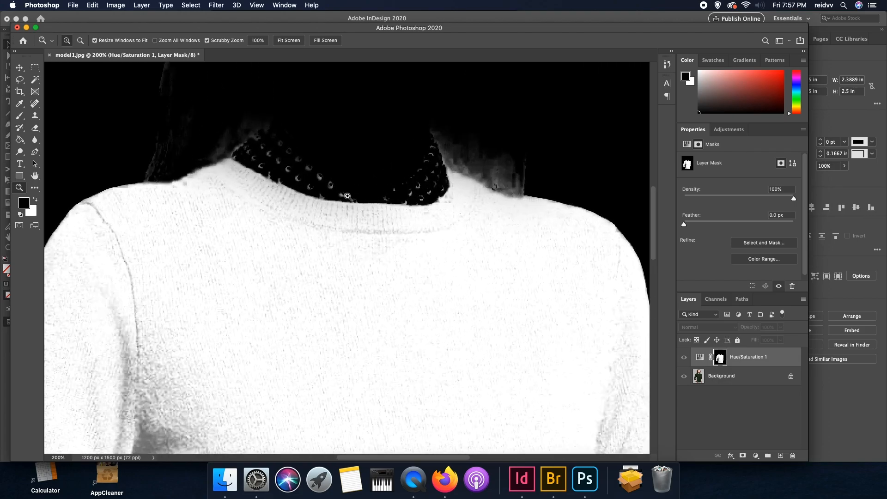
pyautogui.press('b')
pyautogui.moveTo(346, 178)
pyautogui.mouseDown()
pyautogui.moveTo(241, 141)
pyautogui.moveTo(255, 146)
pyautogui.mouseUp()
pyautogui.moveTo(173, 130)
pyautogui.mouseDown()
pyautogui.moveTo(158, 158)
pyautogui.moveTo(156, 89)
pyautogui.mouseUp()
pyautogui.moveTo(217, 139); pyautogui.dragTo(220, 139)
pyautogui.moveTo(346, 180)
pyautogui.mouseDown()
pyautogui.moveTo(354, 183)
pyautogui.moveTo(332, 182)
pyautogui.mouseUp()
pyautogui.moveTo(388, 181)
pyautogui.mouseDown()
pyautogui.moveTo(413, 185)
pyautogui.moveTo(420, 155)
pyautogui.moveTo(438, 204)
pyautogui.moveTo(425, 142)
pyautogui.moveTo(422, 182)
pyautogui.moveTo(400, 187)
pyautogui.moveTo(427, 169)
pyautogui.mouseUp()
pyautogui.moveTo(517, 166)
pyautogui.mouseDown()
pyautogui.moveTo(512, 175)
pyautogui.moveTo(461, 148)
pyautogui.moveTo(522, 179)
pyautogui.moveTo(457, 148)
pyautogui.mouseUp()
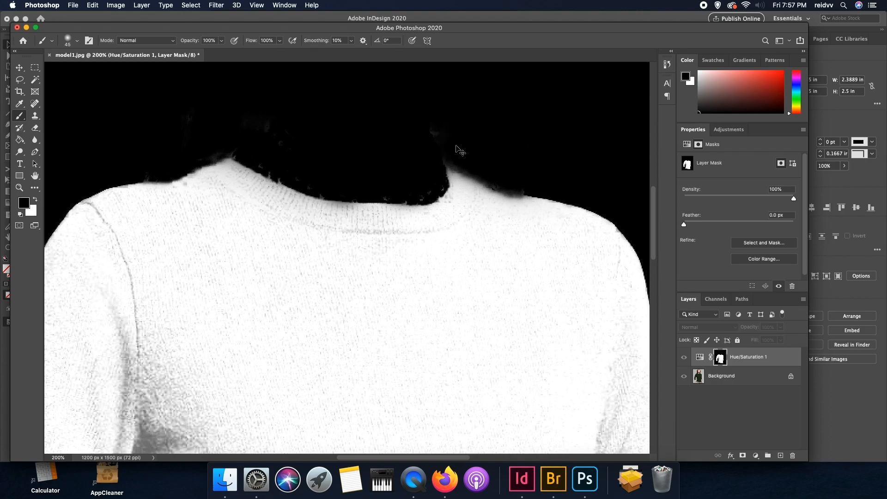
pyautogui.press('super+0')
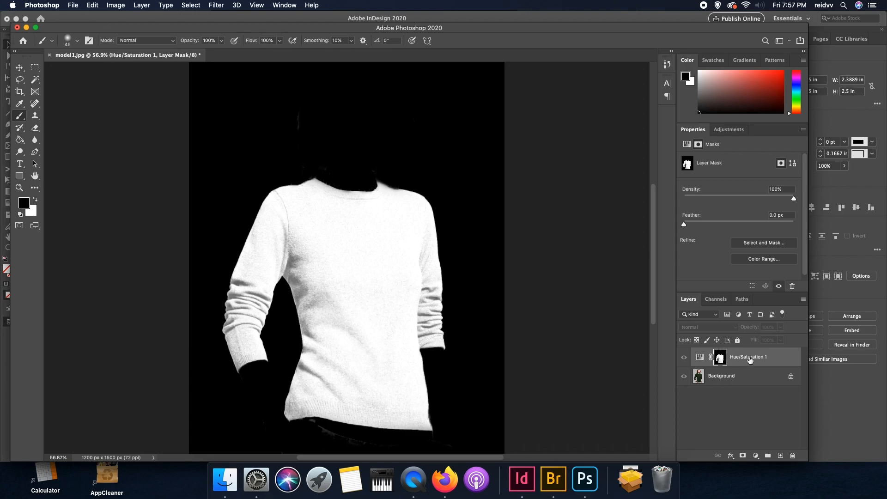
# Step: Recolor the sweater with the Hue/Saturation adjustment set to Hue +26, Saturation +58 and Lightness +12
pyautogui.click(750, 360)
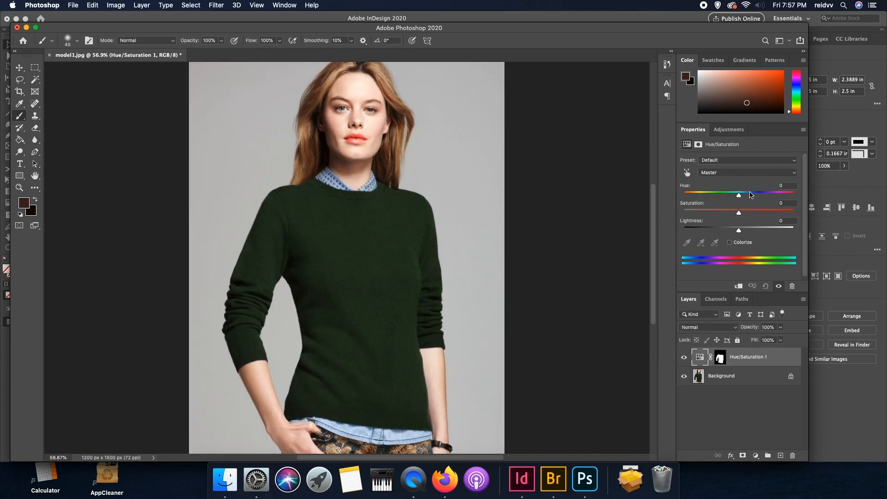
pyautogui.moveTo(742, 198); pyautogui.dragTo(772, 200)
pyautogui.click(720, 359)
pyautogui.click(762, 360)
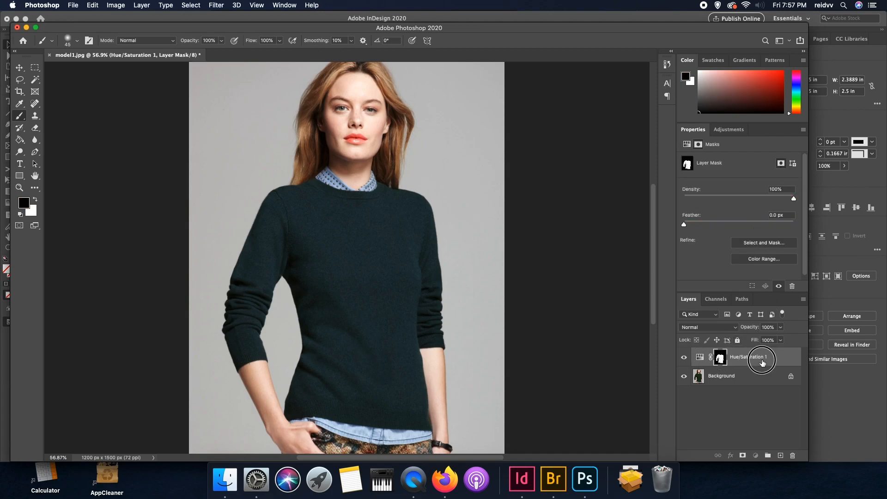
pyautogui.click(772, 197)
pyautogui.moveTo(772, 196); pyautogui.dragTo(753, 197)
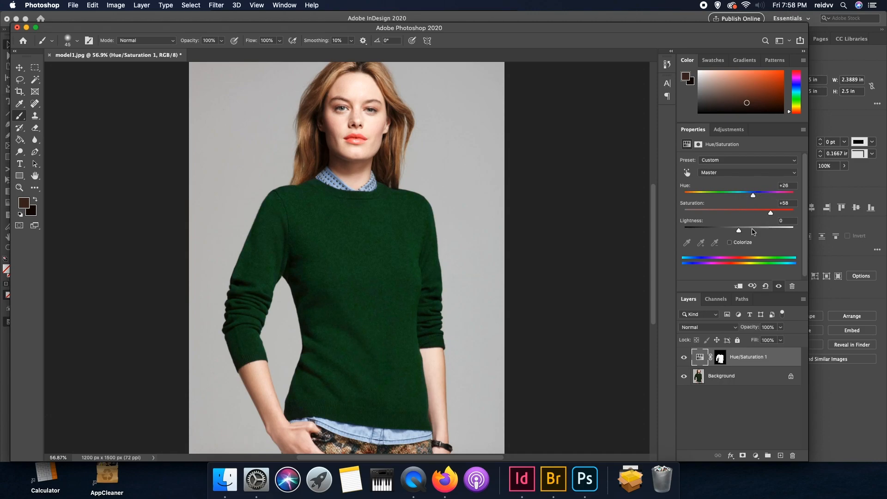
pyautogui.moveTo(739, 230); pyautogui.dragTo(746, 231)
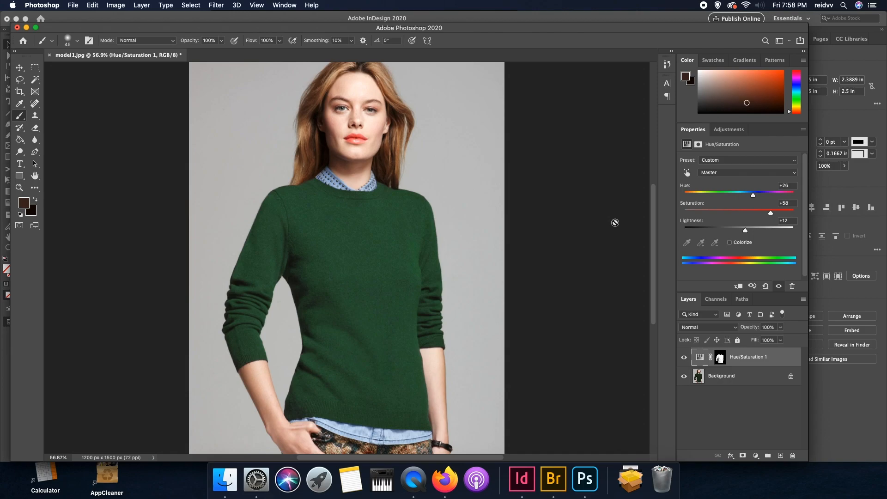
# Step: Save the image as model1.psd in the InDesign ICA folder, replacing the existing file with Maximize Compatibility on, and quit Photoshop to return to InDesign
pyautogui.click(75, 5)
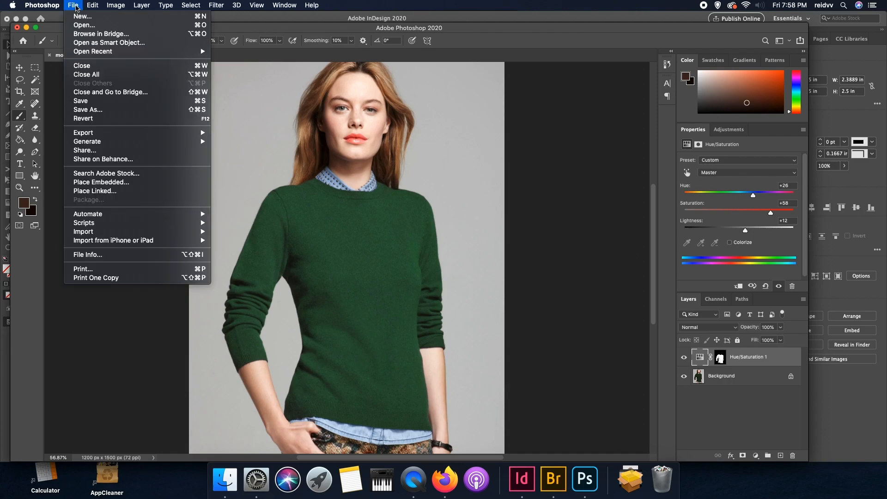
pyautogui.click(86, 102)
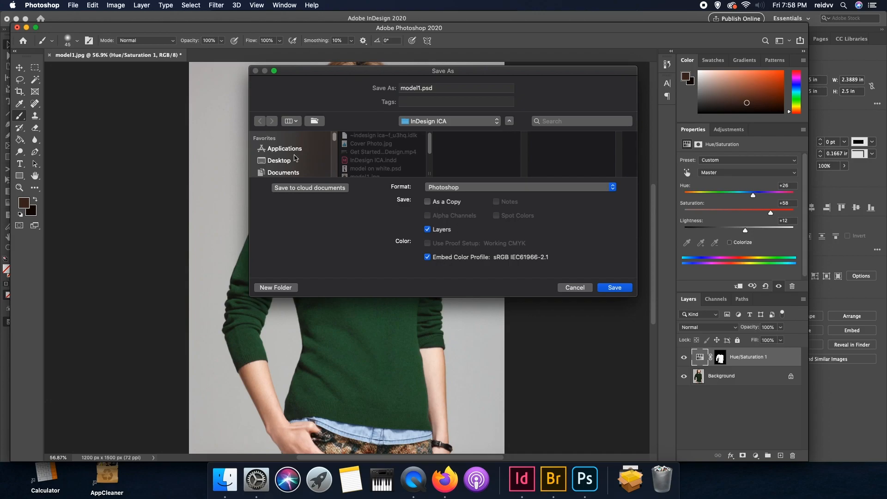
pyautogui.click(614, 288)
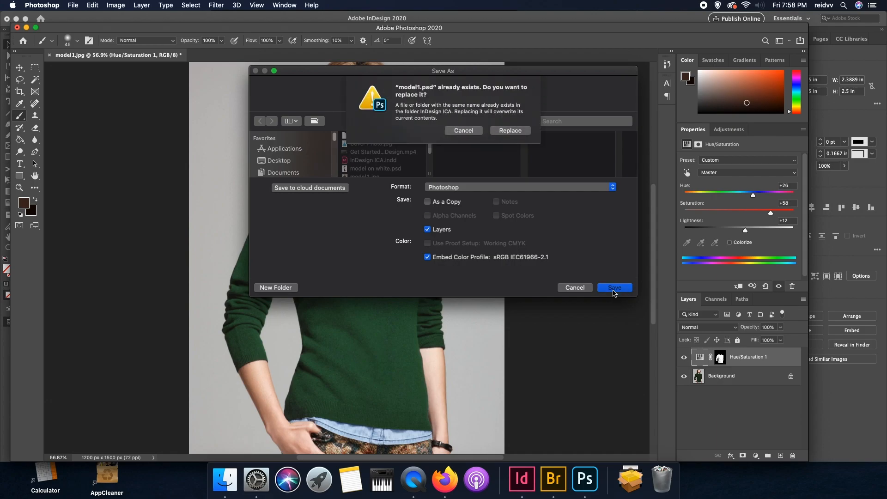
pyautogui.click(511, 131)
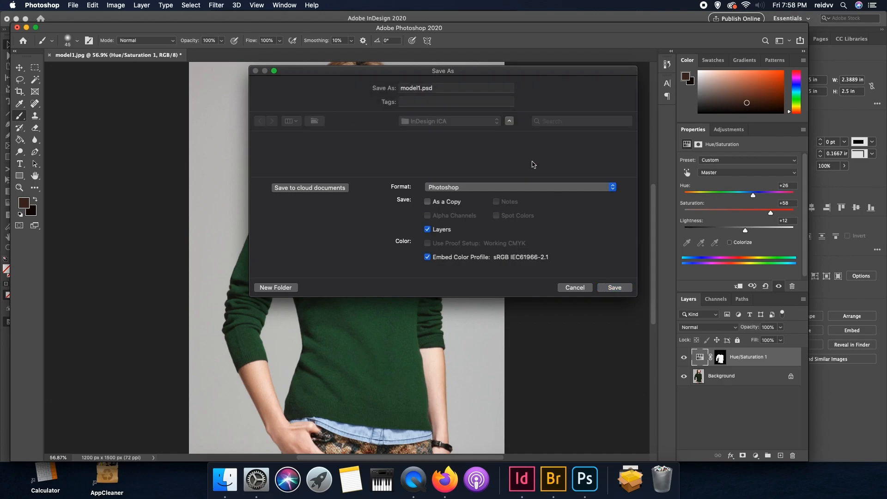
pyautogui.click(555, 207)
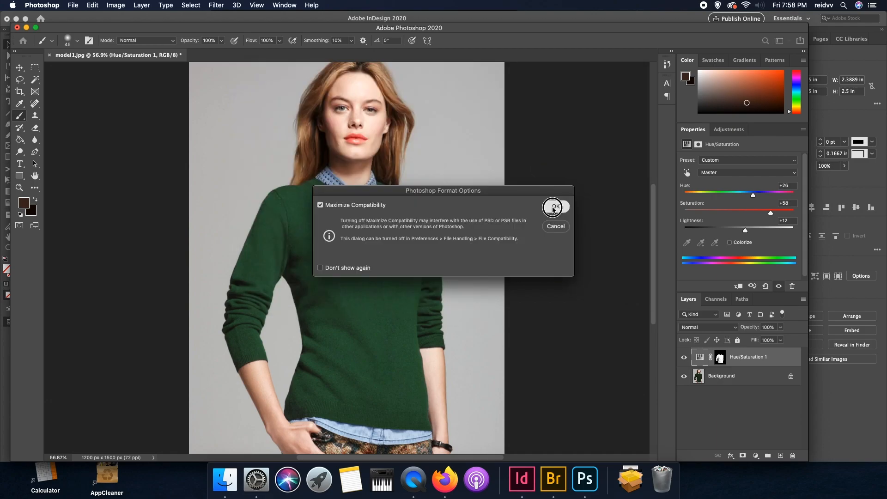
pyautogui.click(48, 8)
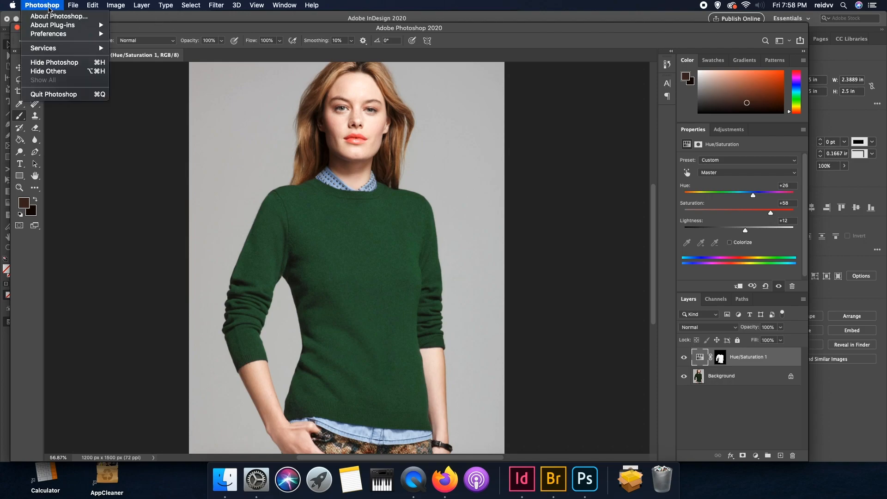
pyautogui.click(66, 94)
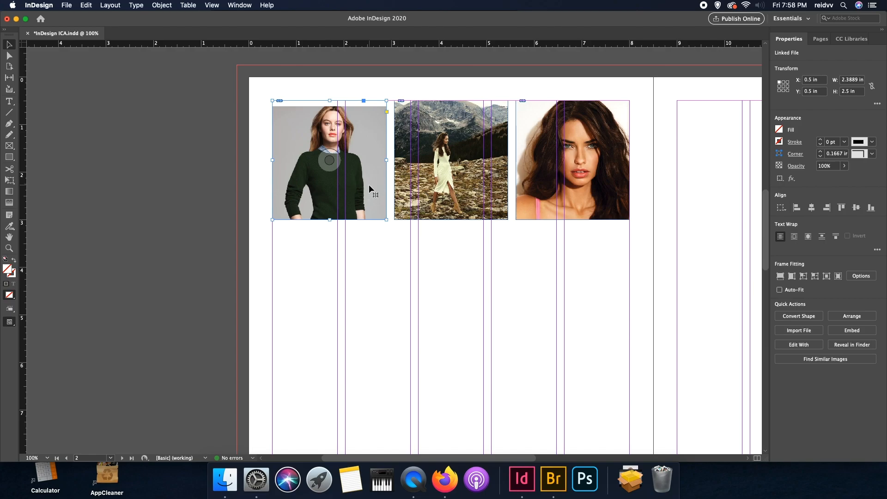
# Step: Replace the selected sweater photo on page 2 with model1.psd and save the InDesign document
pyautogui.click(67, 6)
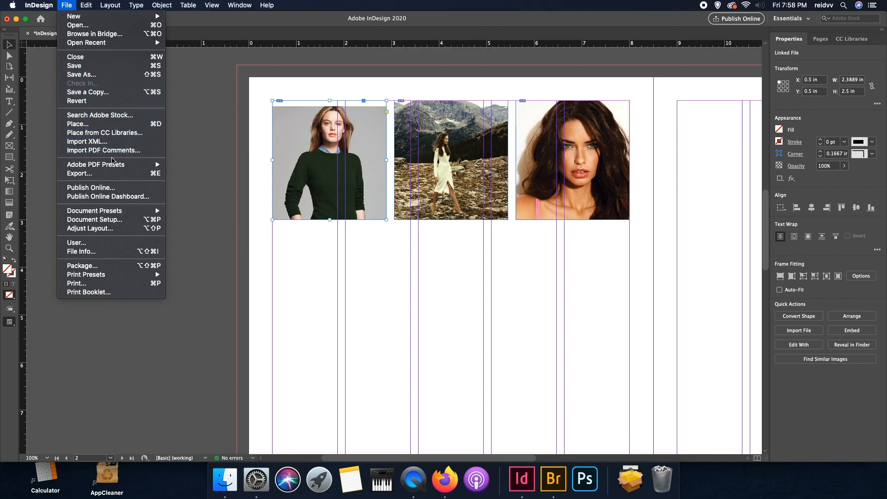
pyautogui.click(109, 129)
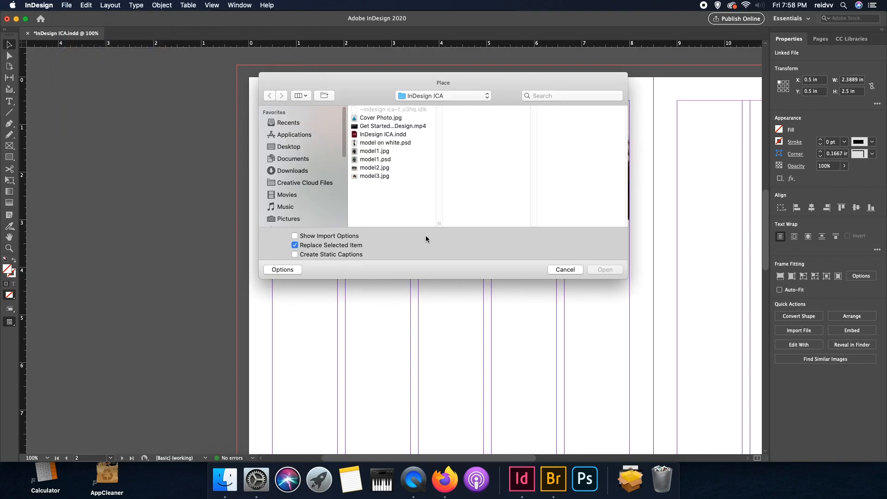
pyautogui.click(401, 160)
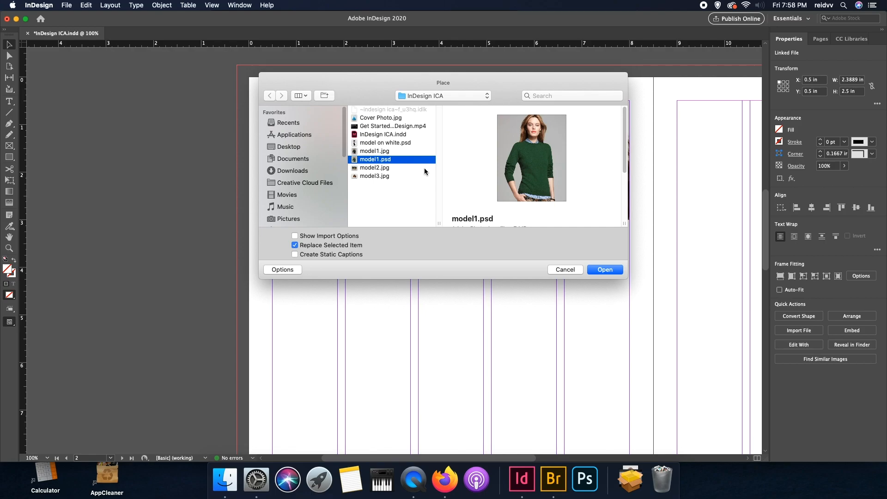
pyautogui.click(613, 270)
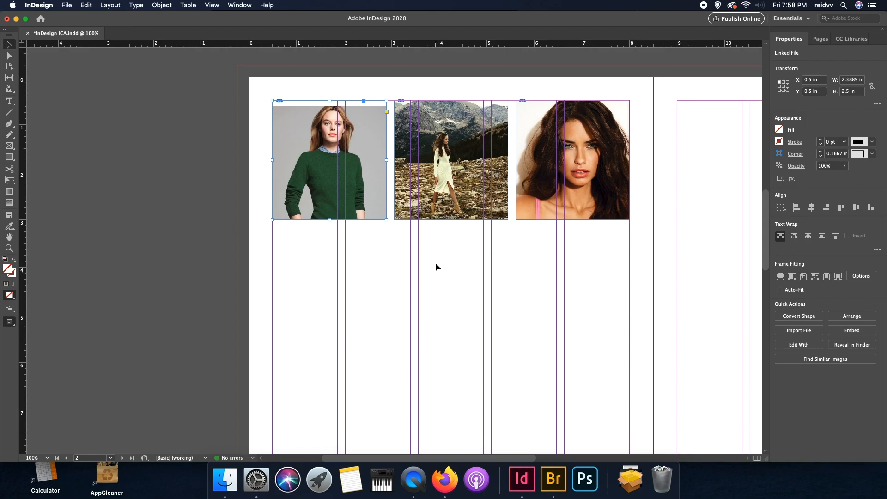
pyautogui.press('cmd+s')
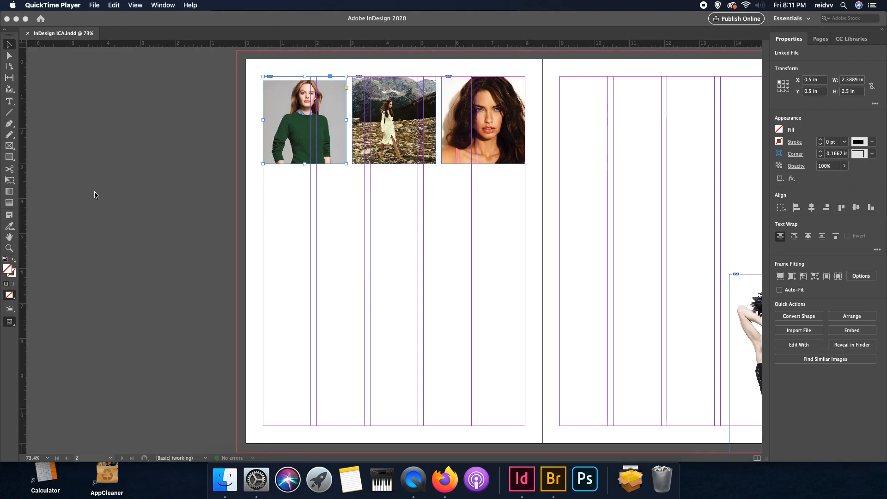
# Step: Create a text frame about 4.97 in wide and 1.76 in high below the photos on page 2, containing the word "Design"
pyautogui.click(13, 104)
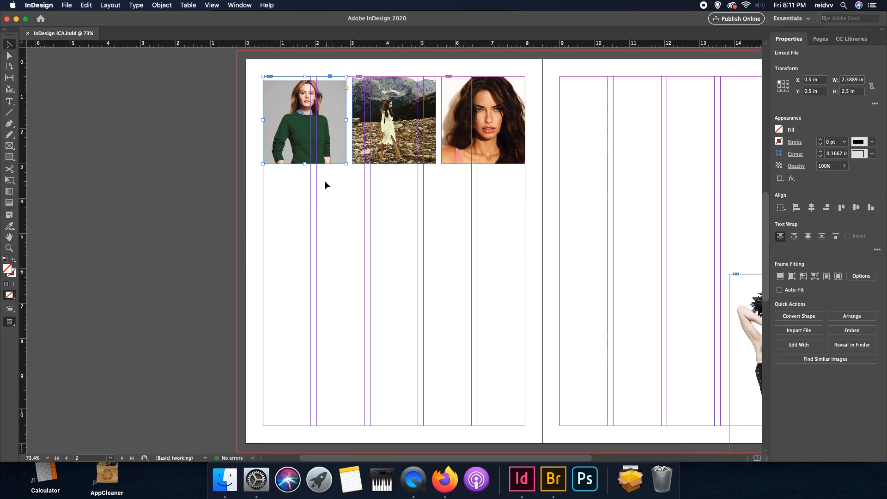
pyautogui.moveTo(317, 175)
pyautogui.mouseDown()
pyautogui.moveTo(397, 220)
pyautogui.moveTo(481, 230)
pyautogui.moveTo(475, 238)
pyautogui.moveTo(487, 247)
pyautogui.mouseUp()
pyautogui.press('t')
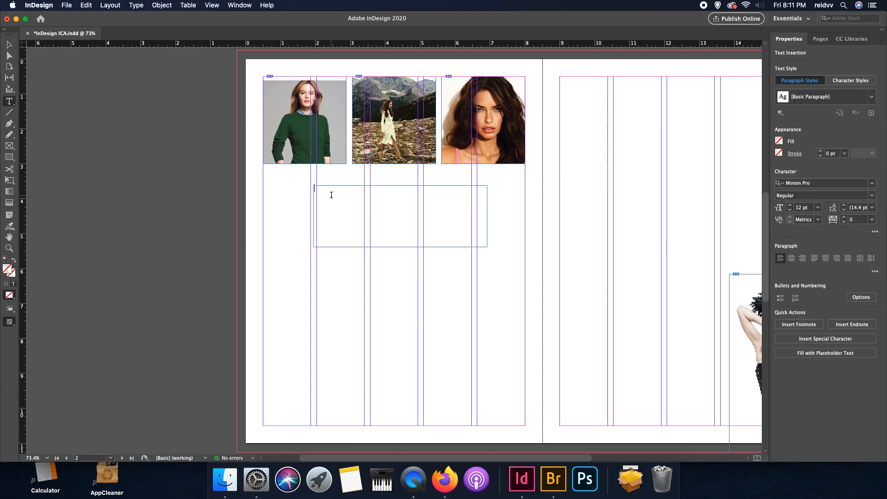
pyautogui.write('Design')
# Step: Set the font of the word "Design" to Seravek Bold
pyautogui.moveTo(335, 190); pyautogui.dragTo(307, 189)
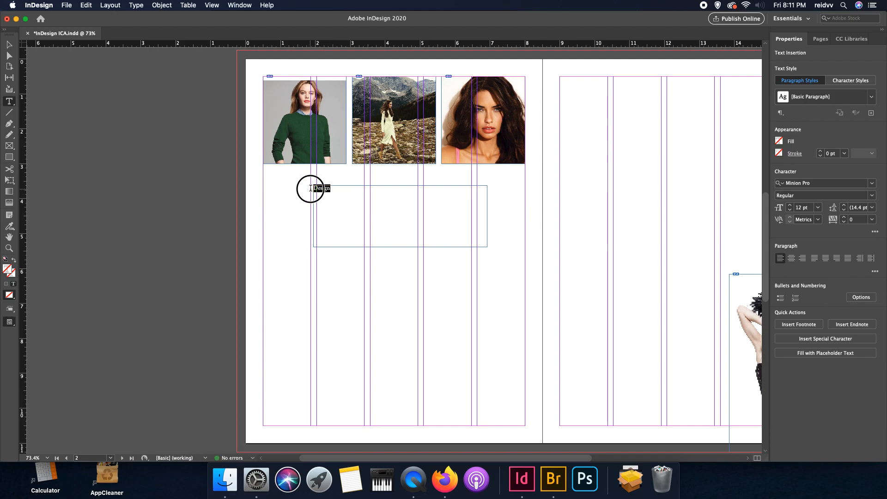
pyautogui.click(136, 5)
pyautogui.moveTo(138, 16)
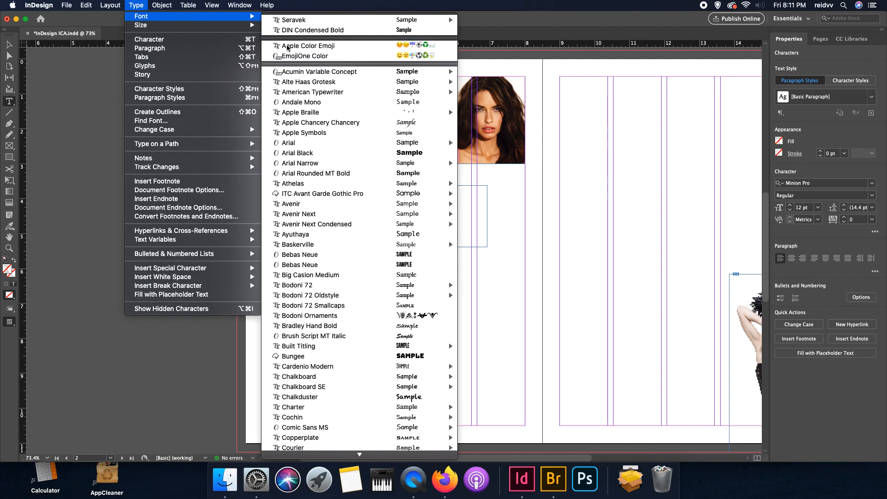
pyautogui.scroll(-15, 347, 254)
pyautogui.scroll(-18, 348, 255)
pyautogui.scroll(-20, 349, 260)
pyautogui.moveTo(350, 257)
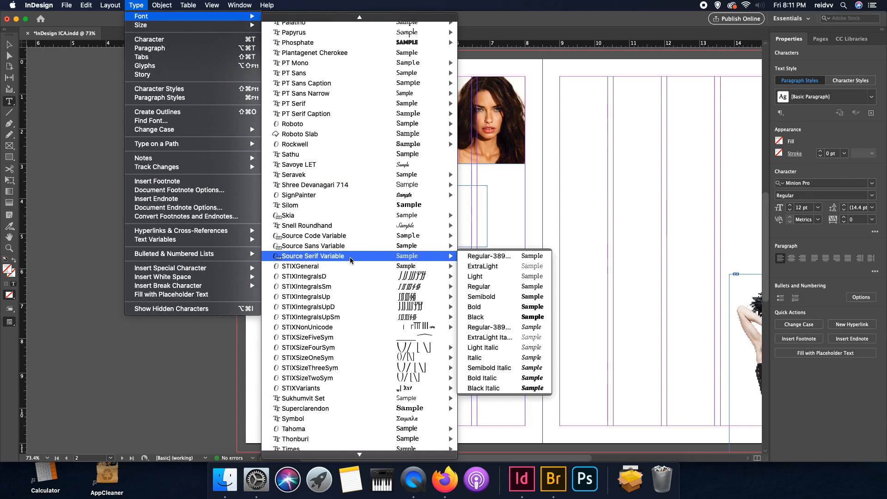
pyautogui.moveTo(444, 181)
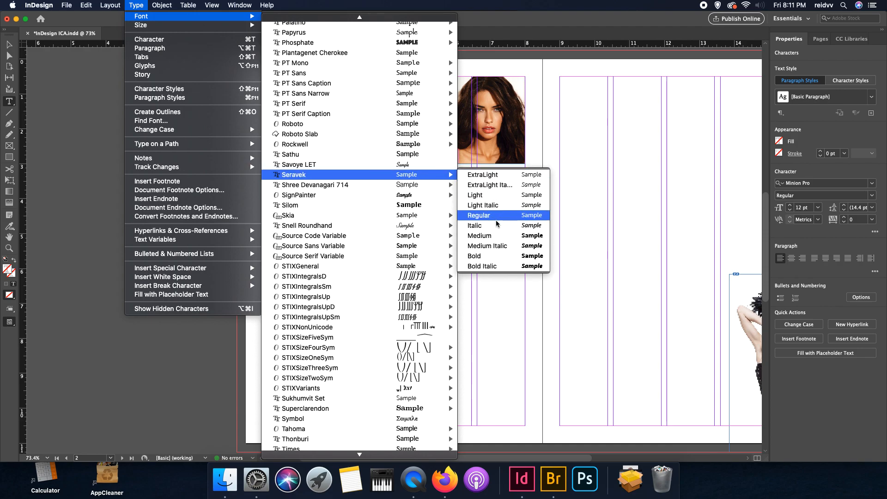
pyautogui.click(497, 255)
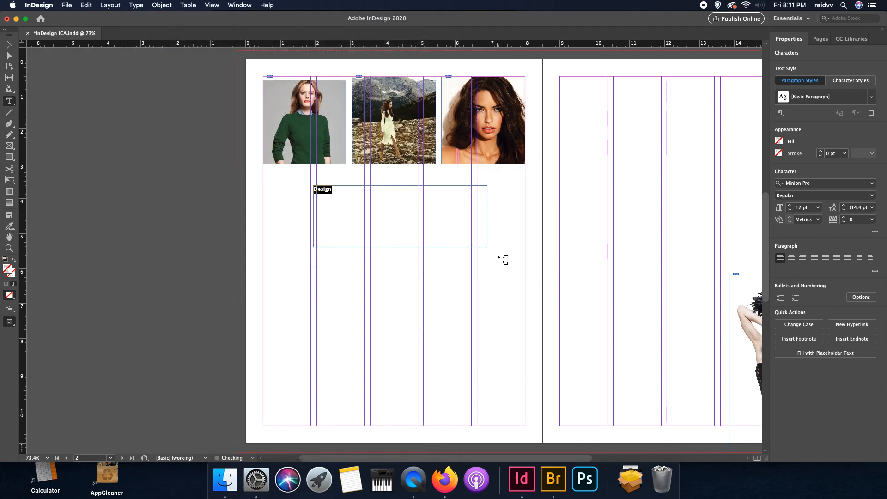
# Step: Set the size of the word "Design" to 72 pt and deselect the text
pyautogui.click(145, 8)
pyautogui.moveTo(157, 26)
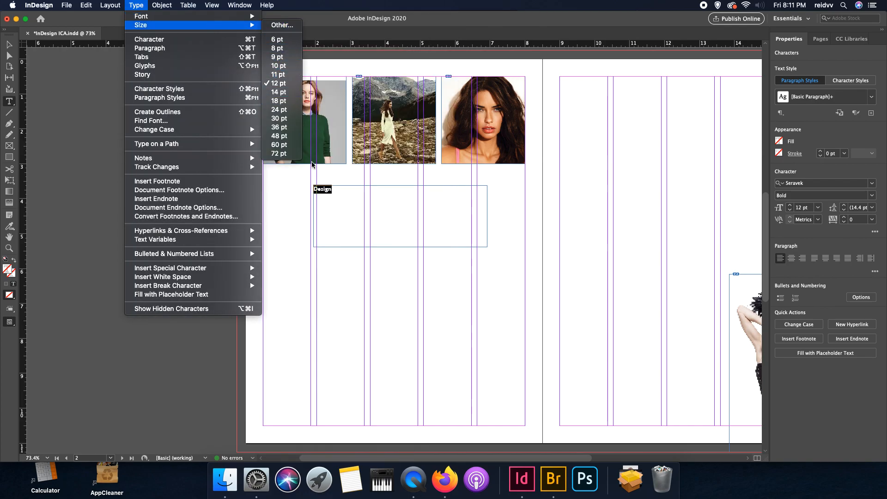
pyautogui.click(292, 157)
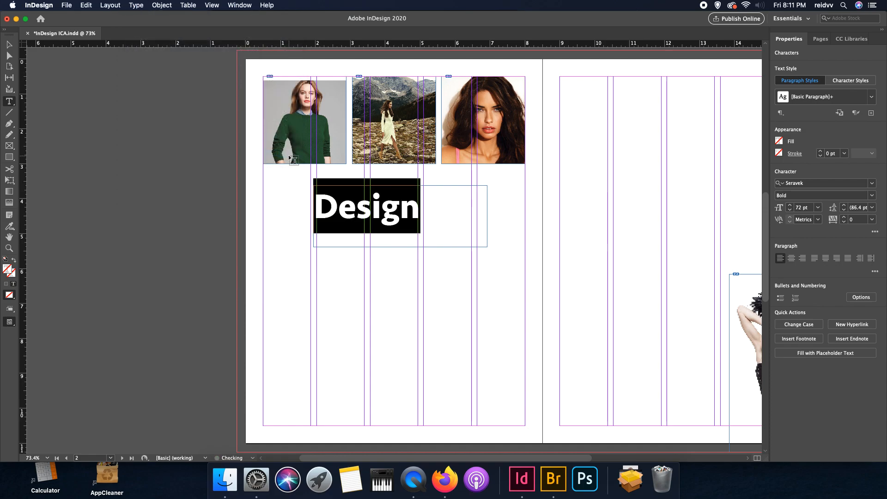
pyautogui.click(508, 216)
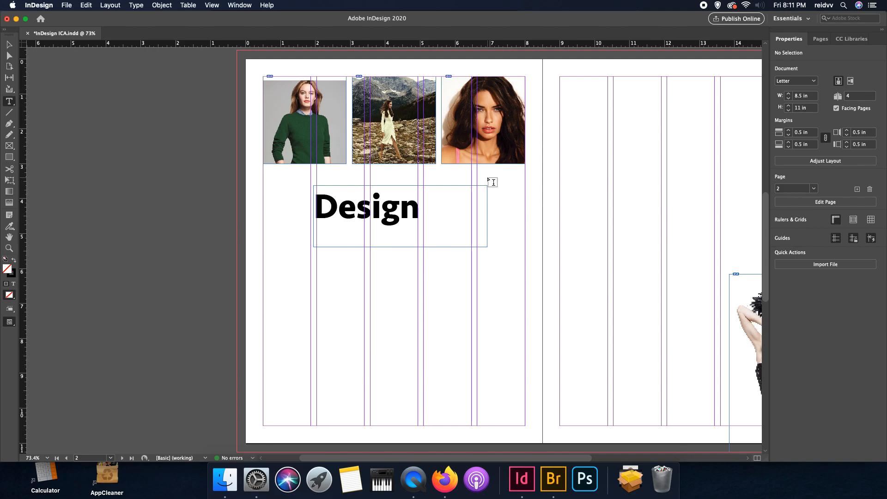
# Step: Rotate the "Design" text frame 90° counterclockwise and place it in page 2's lower-left margin corner, reading upward
pyautogui.click(10, 46)
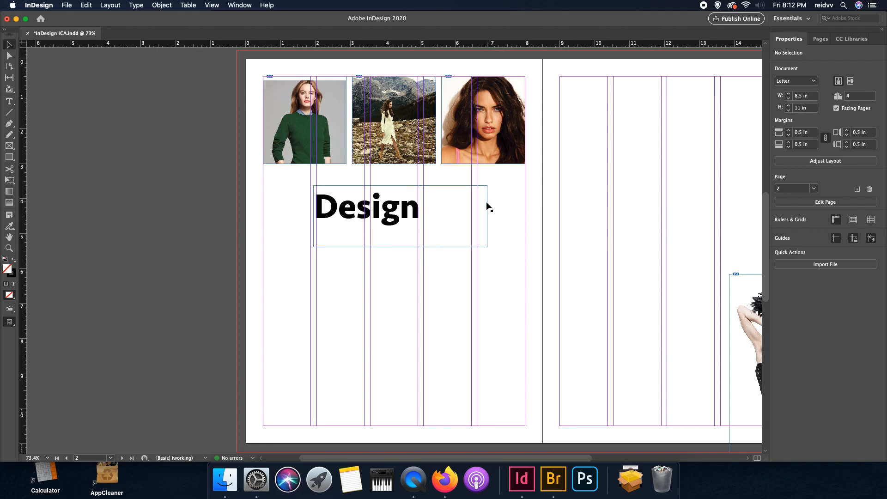
pyautogui.click(481, 245)
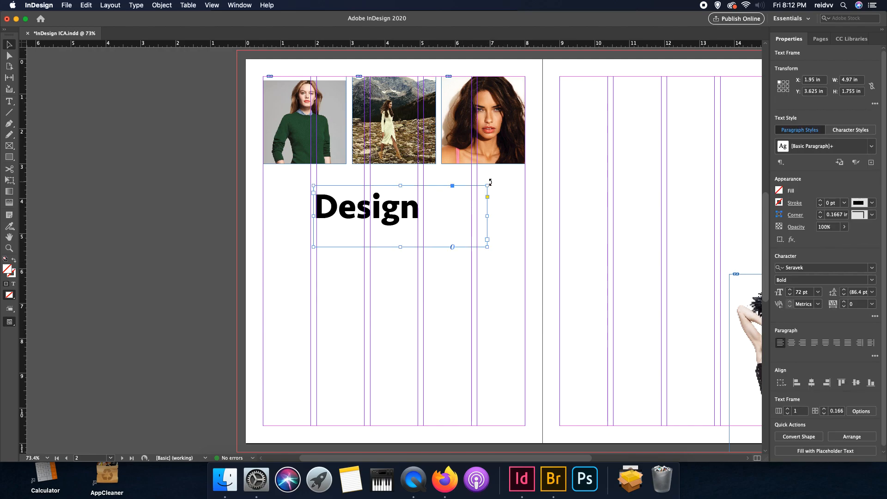
pyautogui.moveTo(492, 180); pyautogui.dragTo(283, 307)
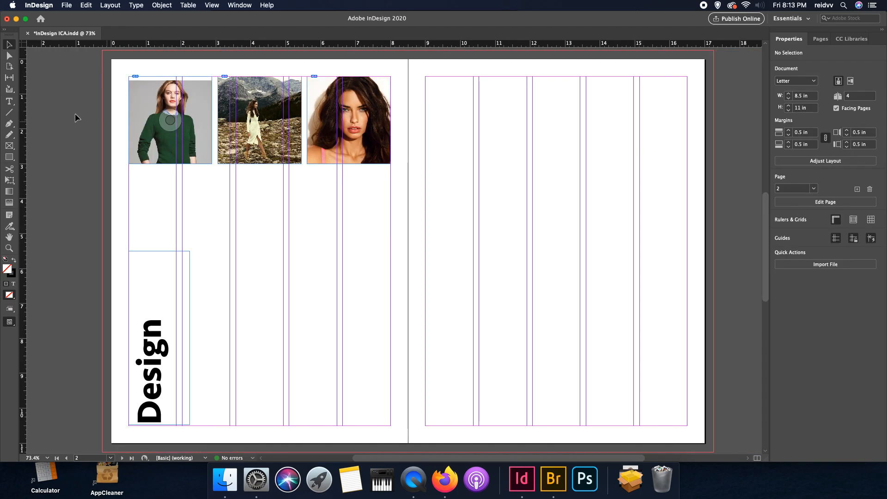
# Step: Draw four text frames: about 5.97 × 1.05 in below page 2's photos, two about 2.9 × 6.05 in beneath it, and one filling page 3's margins
pyautogui.click(11, 101)
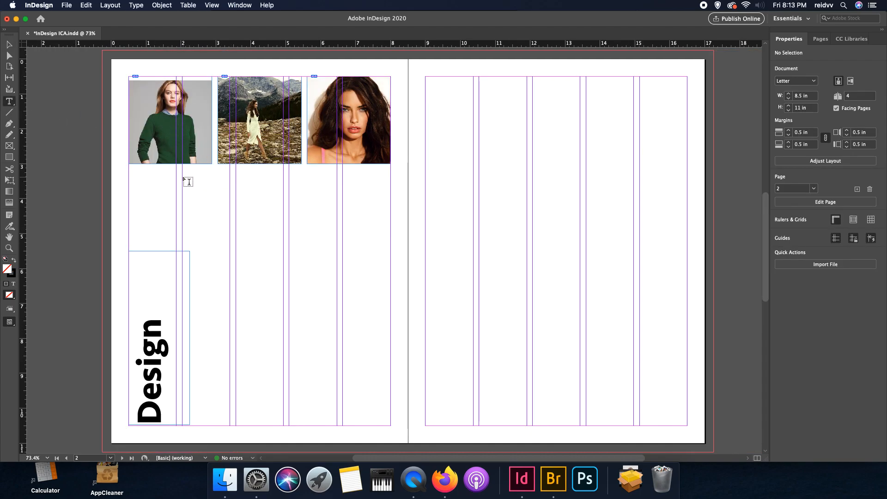
pyautogui.moveTo(182, 171); pyautogui.dragTo(390, 206)
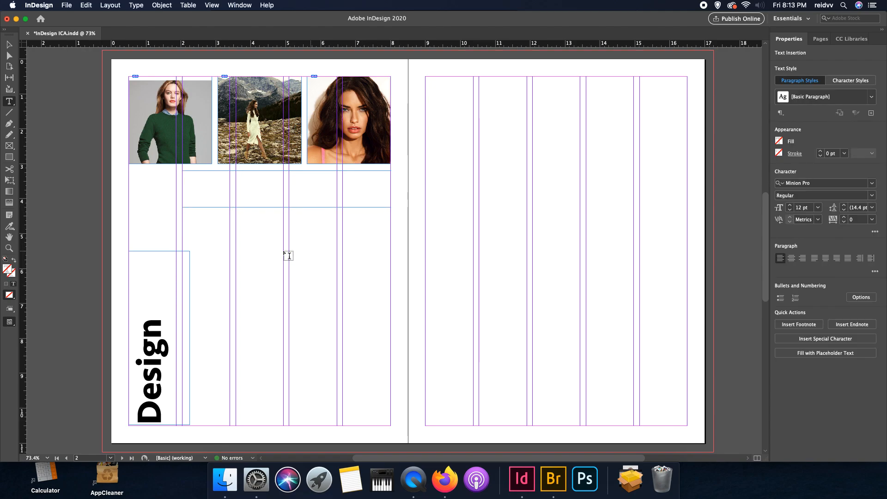
pyautogui.moveTo(183, 214); pyautogui.dragTo(283, 424)
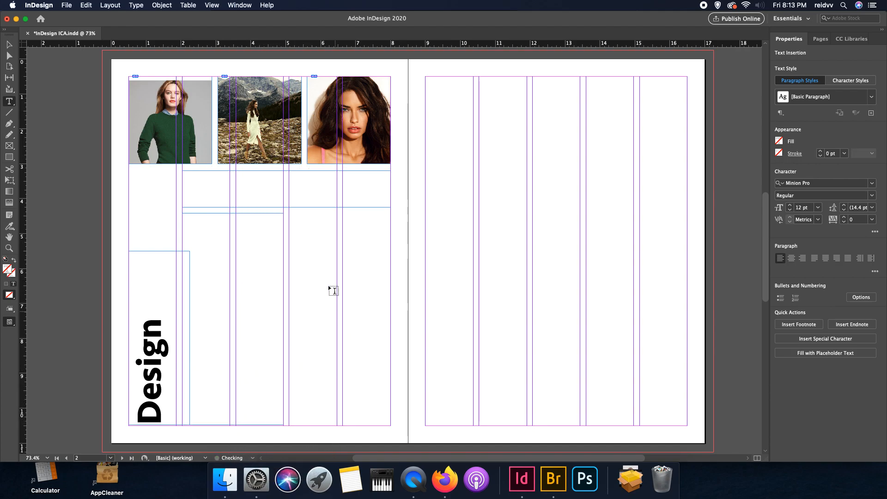
pyautogui.click(289, 215)
pyautogui.moveTo(289, 215)
pyautogui.mouseDown()
pyautogui.moveTo(352, 323)
pyautogui.moveTo(390, 425)
pyautogui.mouseUp()
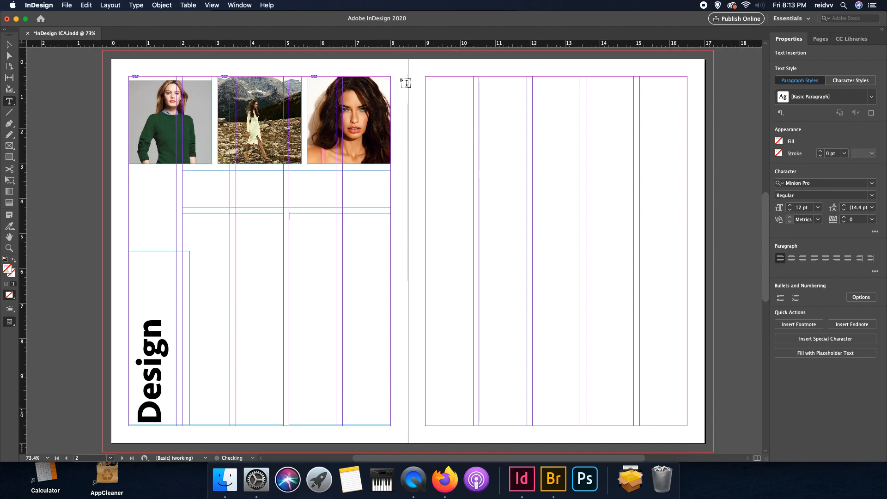
pyautogui.moveTo(426, 76)
pyautogui.mouseDown()
pyautogui.moveTo(630, 373)
pyautogui.moveTo(687, 409)
pyautogui.moveTo(686, 423)
pyautogui.mouseUp()
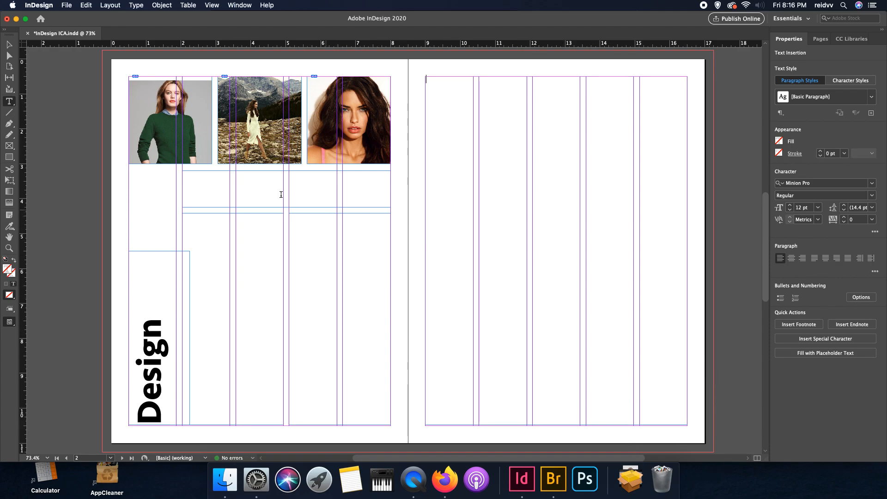
# Step: Enter the heading "Meet The Designers" in the wide text frame directly below the photos on page 2
pyautogui.click(189, 181)
pyautogui.write('Meet Te')
pyautogui.press('BackSpace')
pyautogui.write('he Designers')
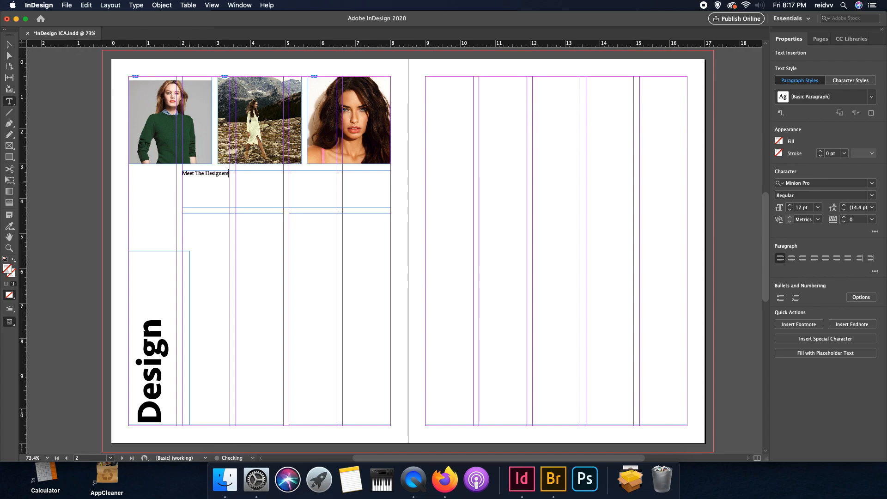
# Step: Set the font of the "Meet The Designers" heading to Seravek Bold
pyautogui.moveTo(233, 172); pyautogui.dragTo(181, 173)
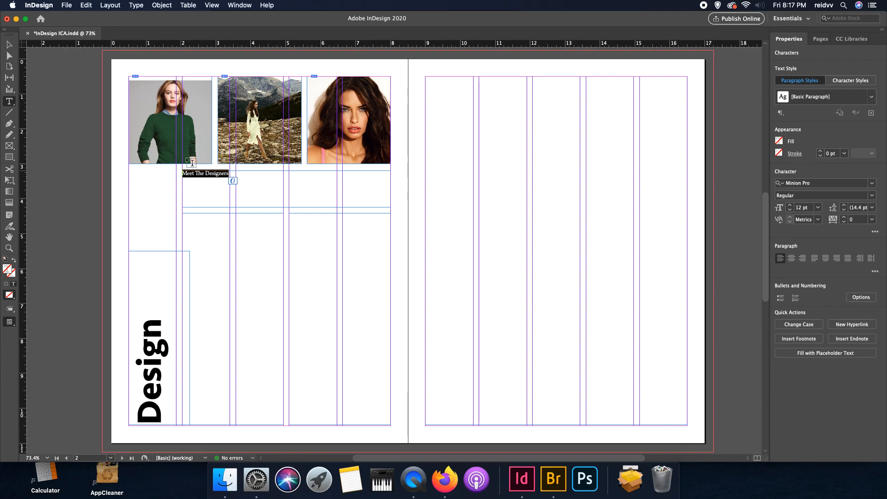
pyautogui.click(136, 5)
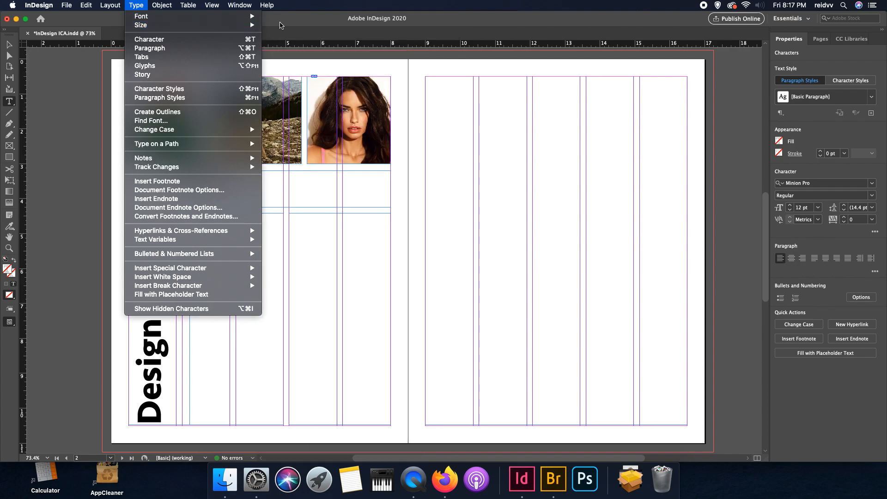
pyautogui.moveTo(258, 18)
pyautogui.moveTo(313, 23)
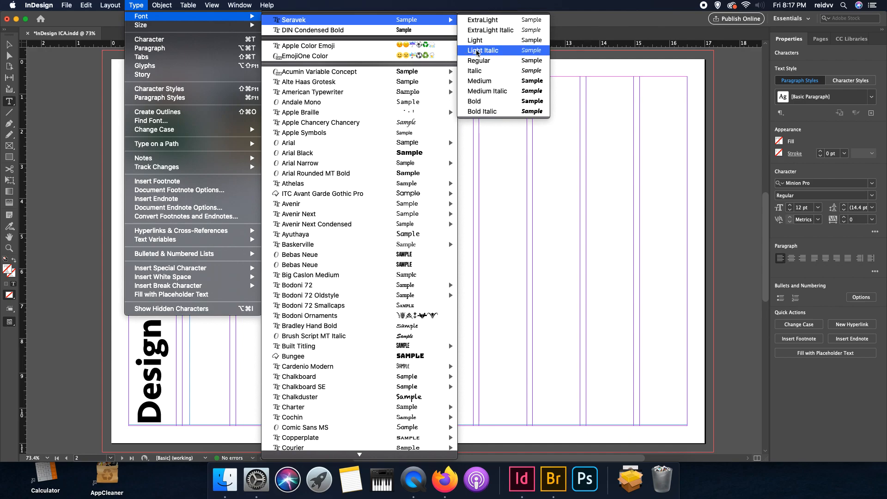
pyautogui.click(480, 101)
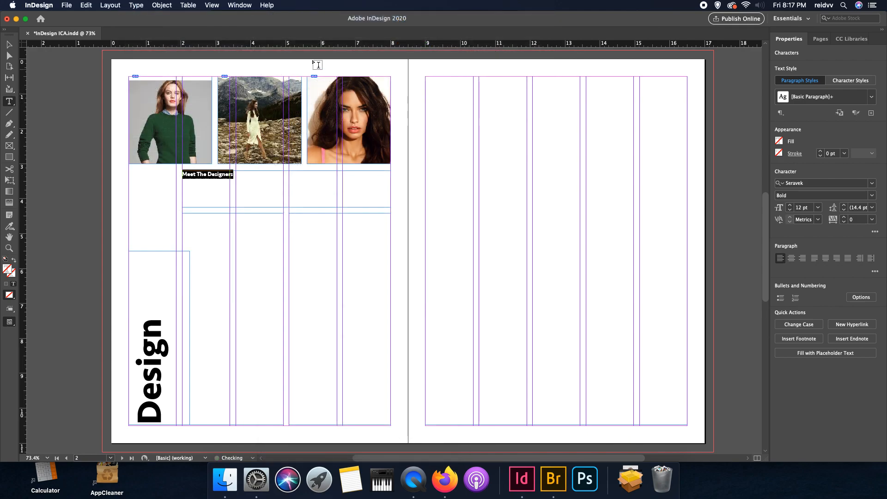
# Step: Set the size of the "Meet The Designers" heading to 48 pt and deselect the text
pyautogui.click(136, 5)
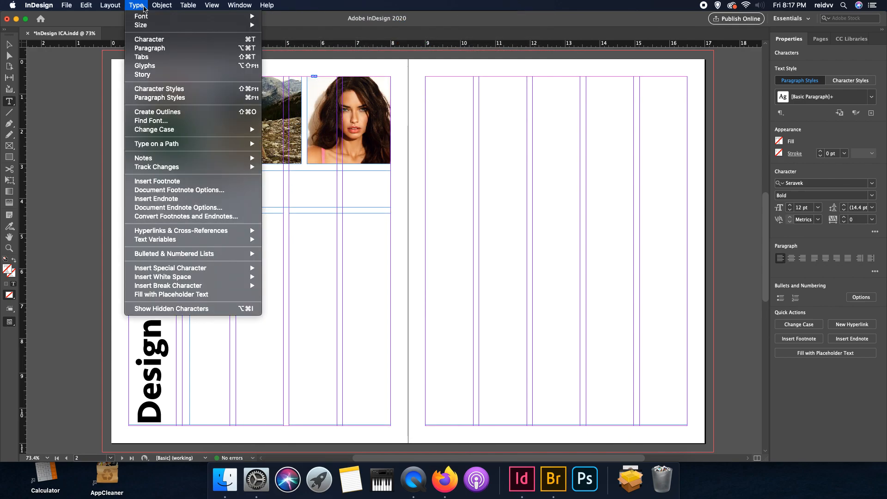
pyautogui.moveTo(199, 25)
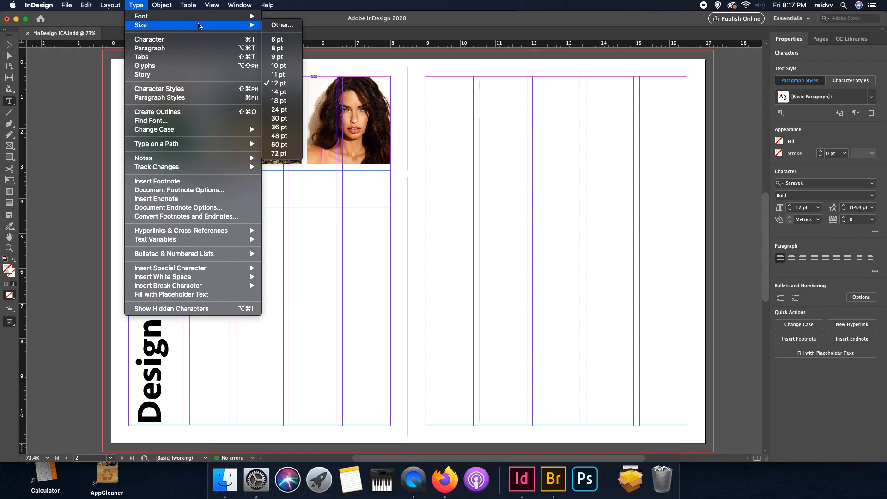
pyautogui.click(290, 127)
pyautogui.click(346, 206)
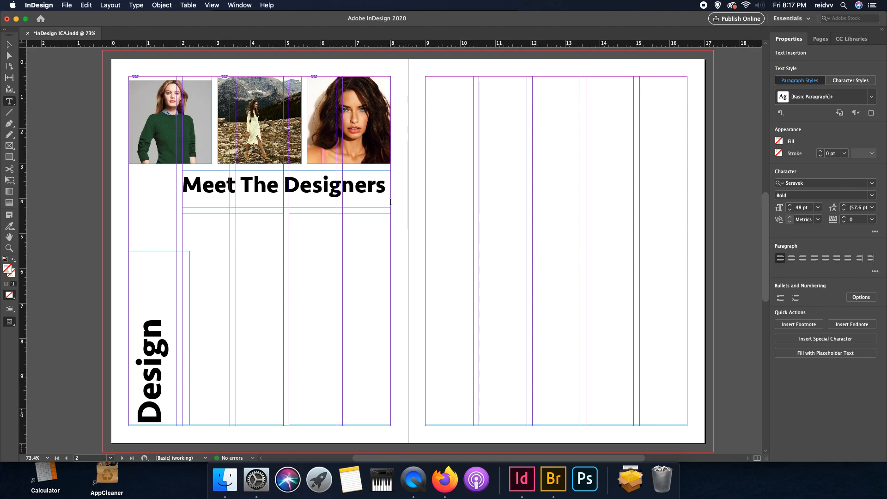
# Step: Thread the heading frame into page 2's first column frame, on to the second column frame, and from there into the page 3 frame
pyautogui.click(10, 46)
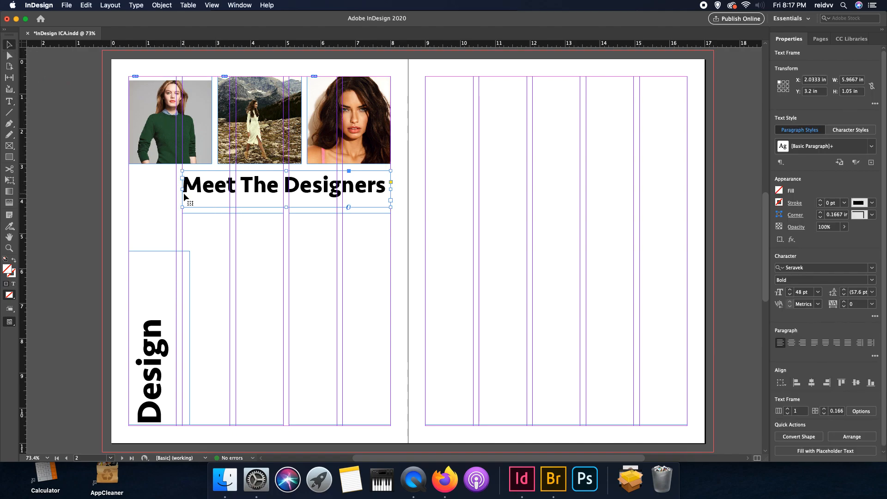
pyautogui.moveTo(183, 208); pyautogui.dragTo(153, 214)
pyautogui.press('super+z')
pyautogui.click(391, 201)
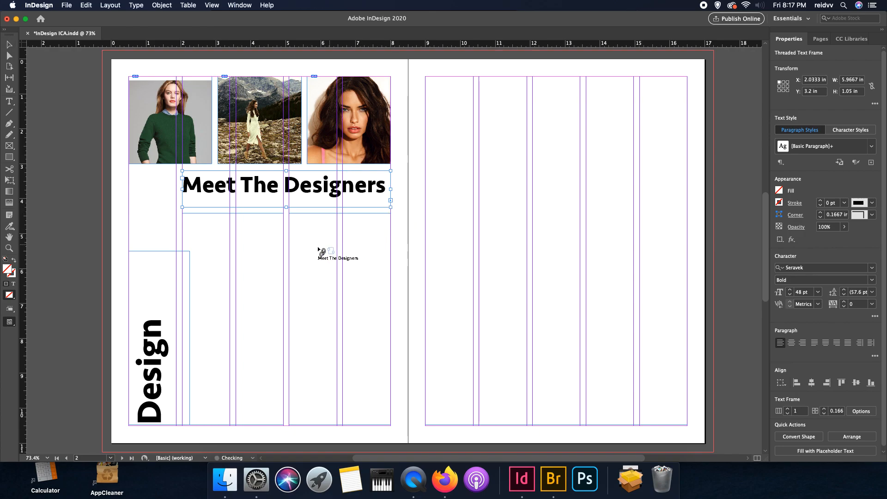
pyautogui.click(252, 250)
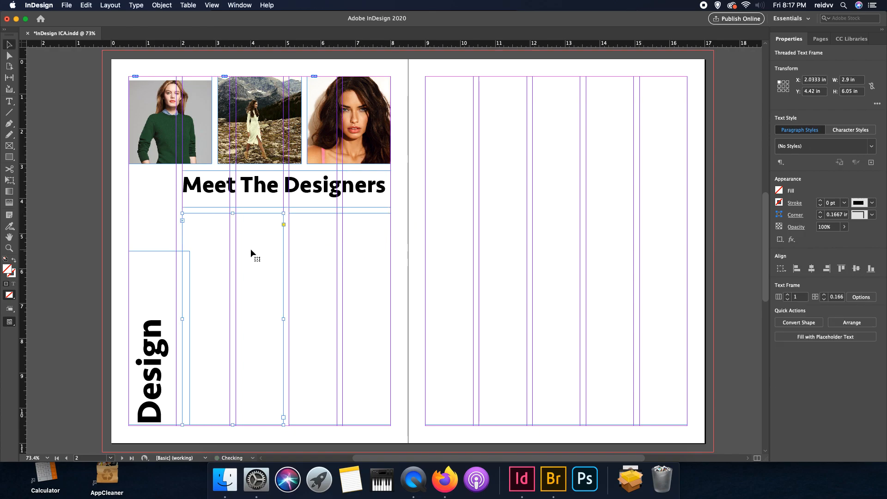
pyautogui.click(283, 418)
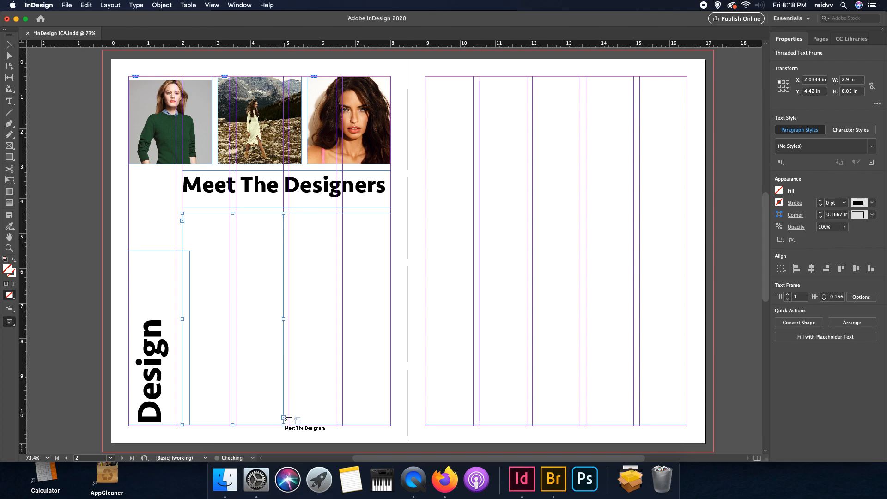
pyautogui.click(351, 333)
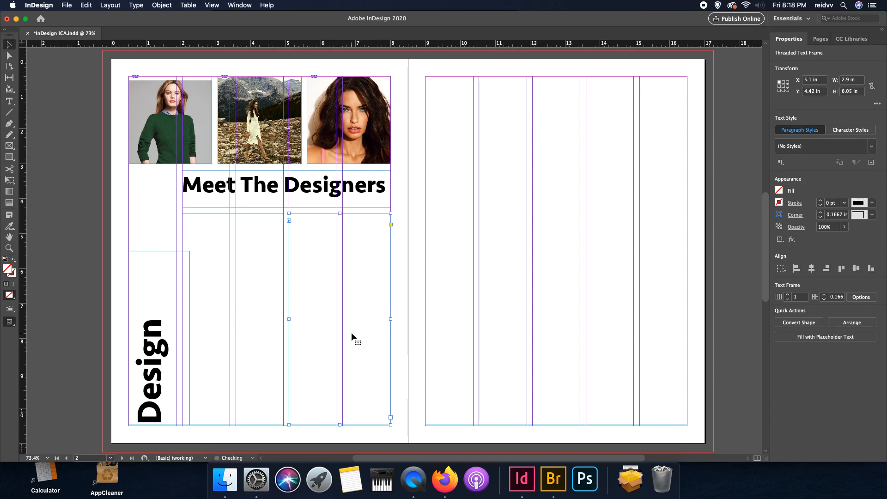
pyautogui.click(391, 417)
pyautogui.click(524, 255)
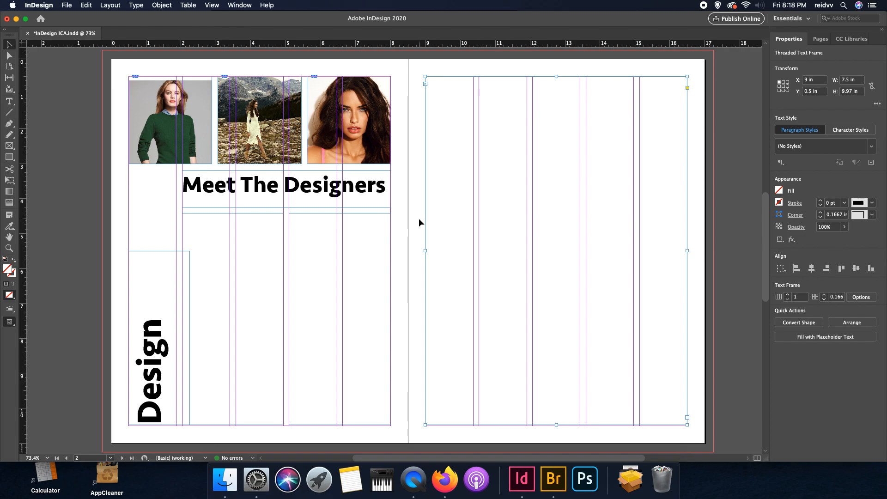
# Step: Turn on the display of text threads, check the links between the frames on the spread, and deselect everything
pyautogui.click(212, 6)
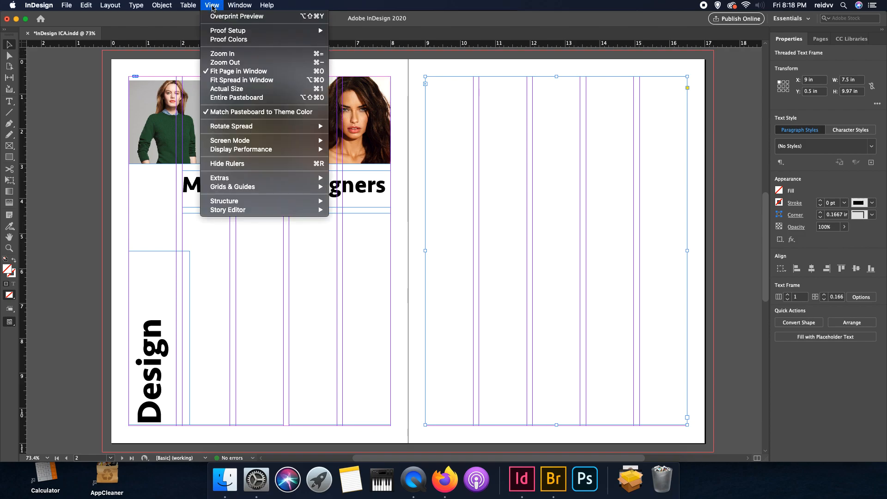
pyautogui.moveTo(295, 179)
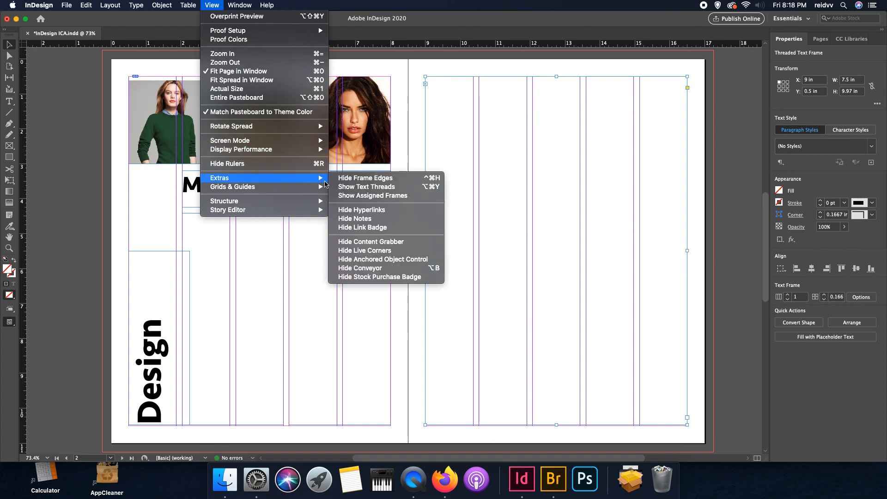
pyautogui.click(366, 189)
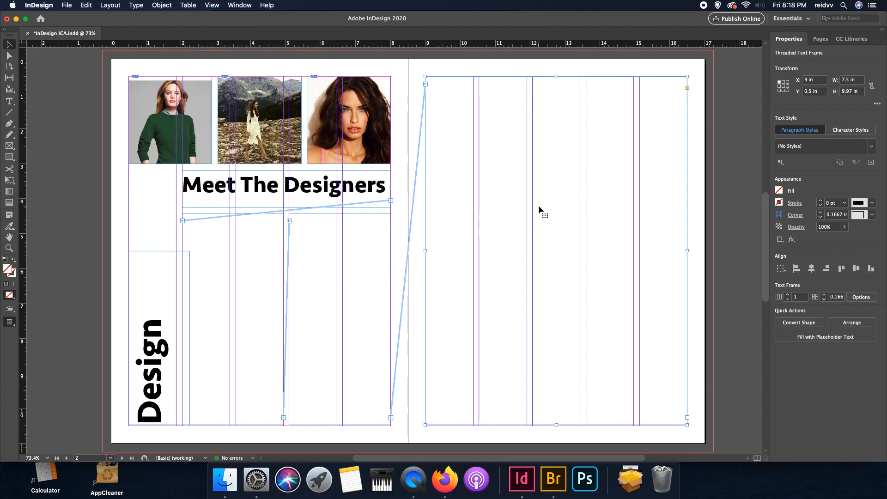
pyautogui.click(150, 206)
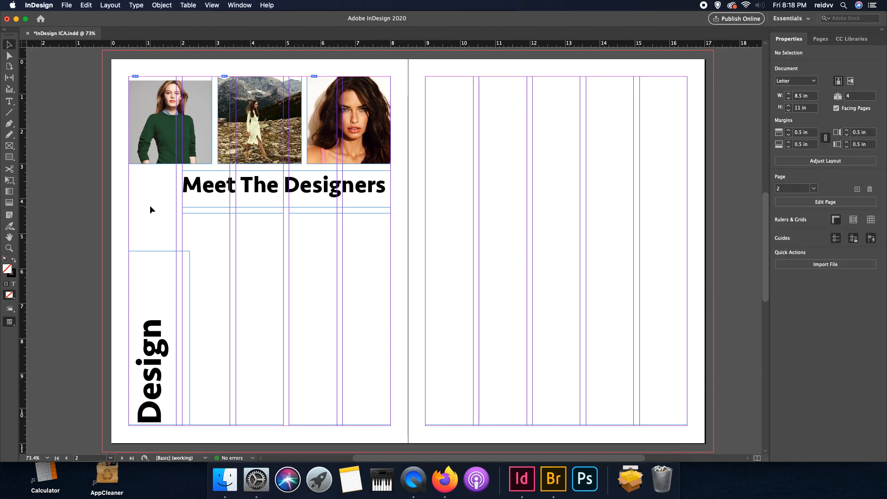
pyautogui.click(246, 229)
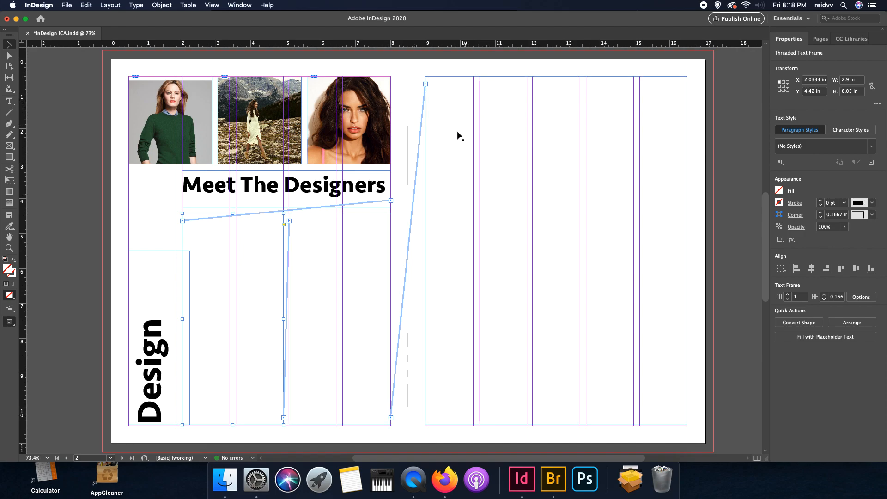
pyautogui.click(125, 192)
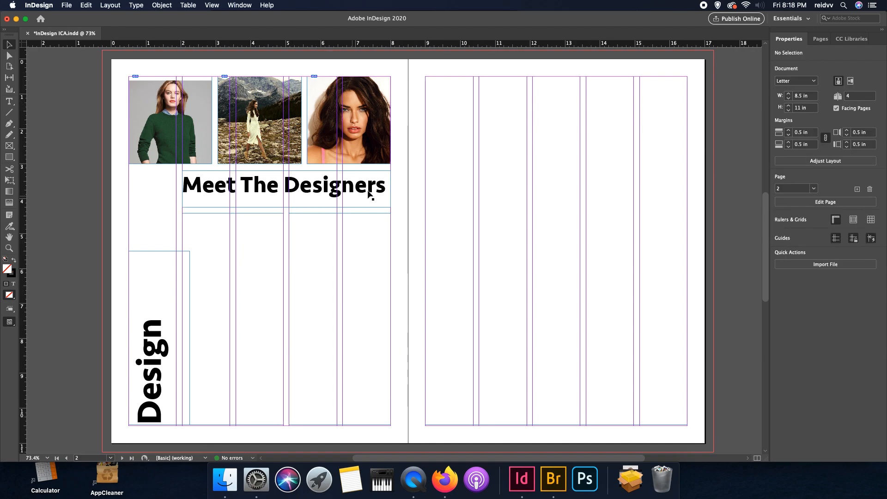
# Step: Start a new line after the "Meet The Designers" heading and set its font to Myriad Pro Regular
pyautogui.click(9, 100)
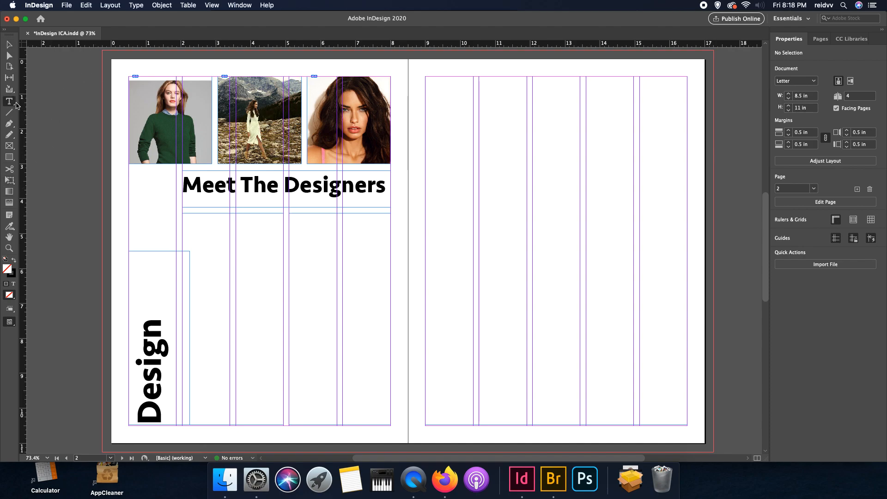
pyautogui.click(387, 185)
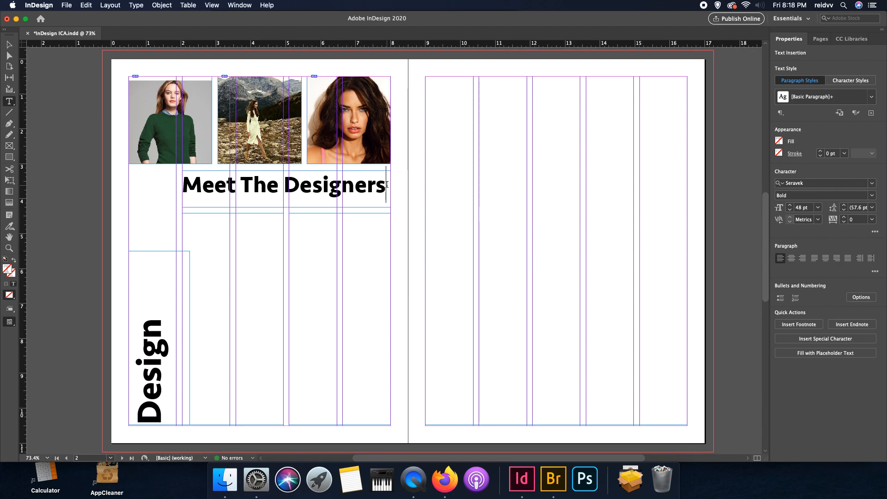
pyautogui.press('Return')
pyautogui.click(143, 8)
pyautogui.moveTo(147, 20)
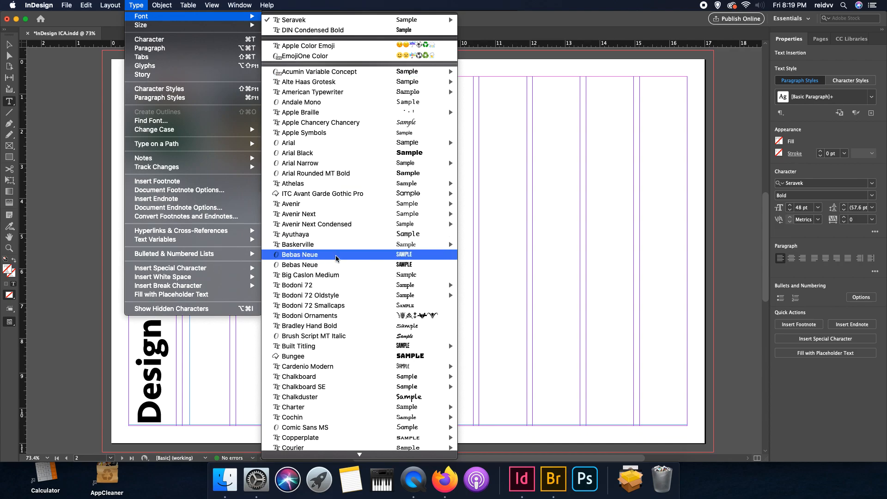
pyautogui.scroll(-10, 335, 258)
pyautogui.scroll(-6, 335, 258)
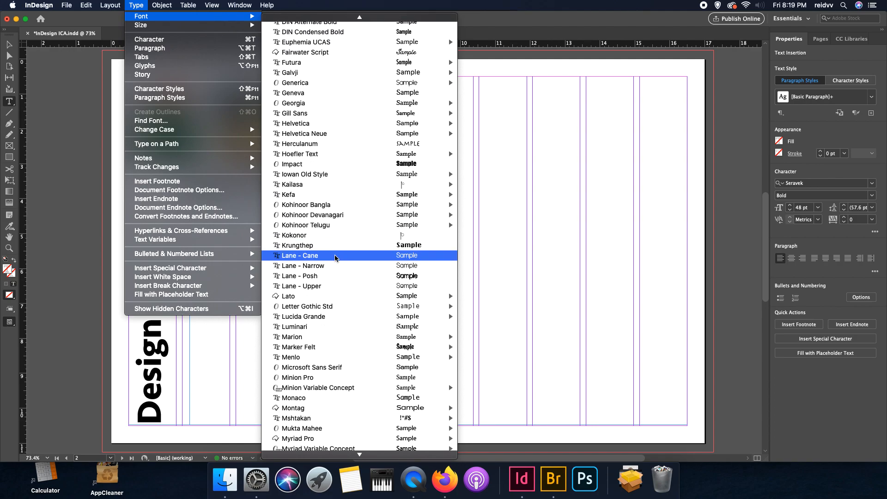
pyautogui.scroll(-3, 334, 258)
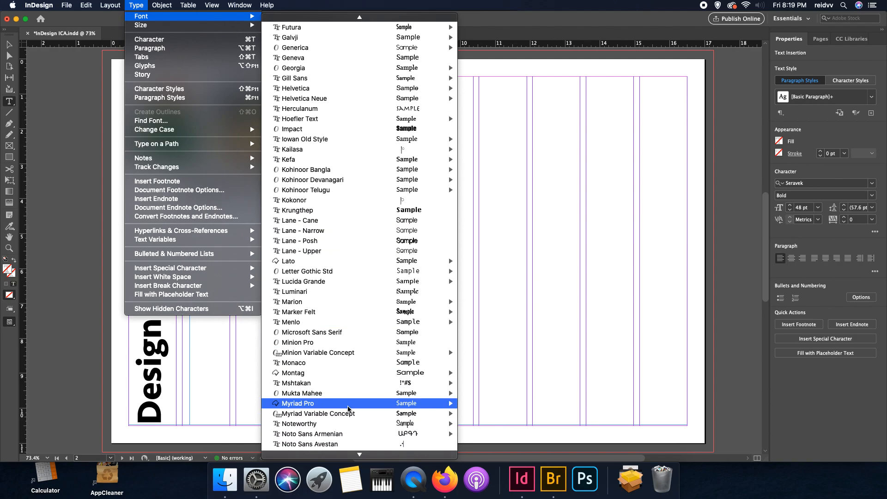
pyautogui.moveTo(354, 406)
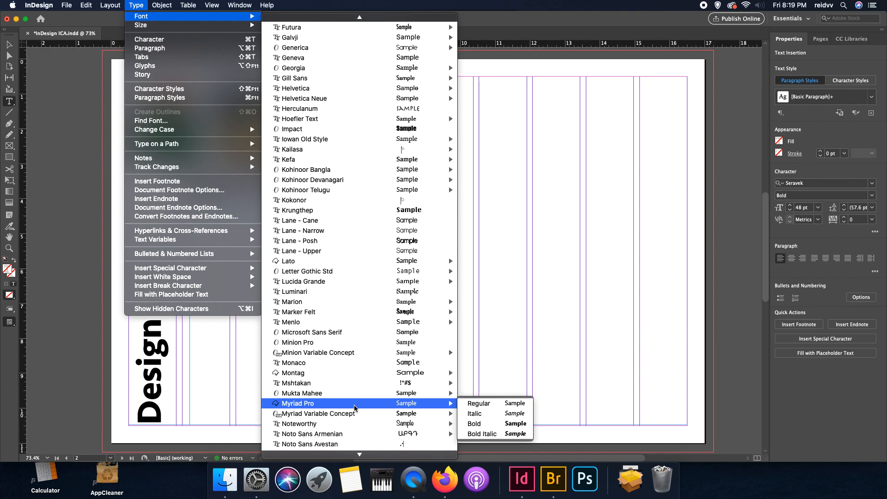
pyautogui.click(480, 403)
# Step: Set the new line's text size to 10 pt and fill the threaded frames with placeholder text
pyautogui.click(137, 6)
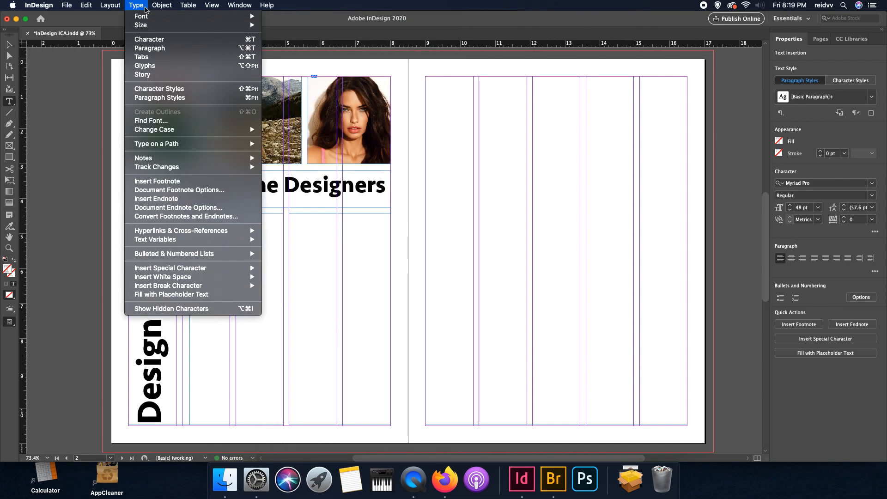
pyautogui.click(287, 66)
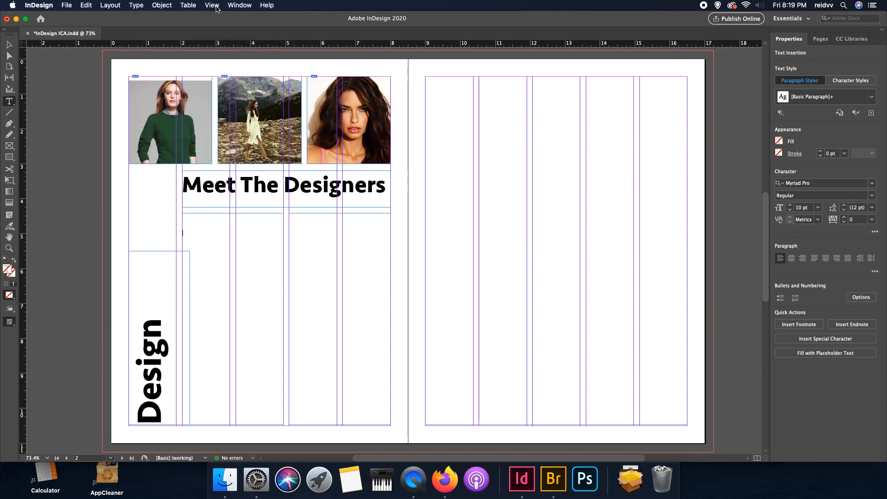
pyautogui.click(135, 6)
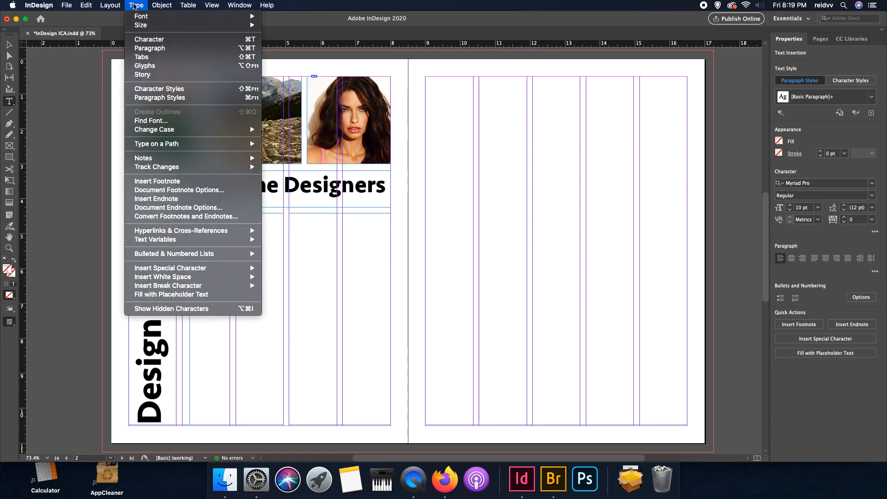
pyautogui.click(227, 296)
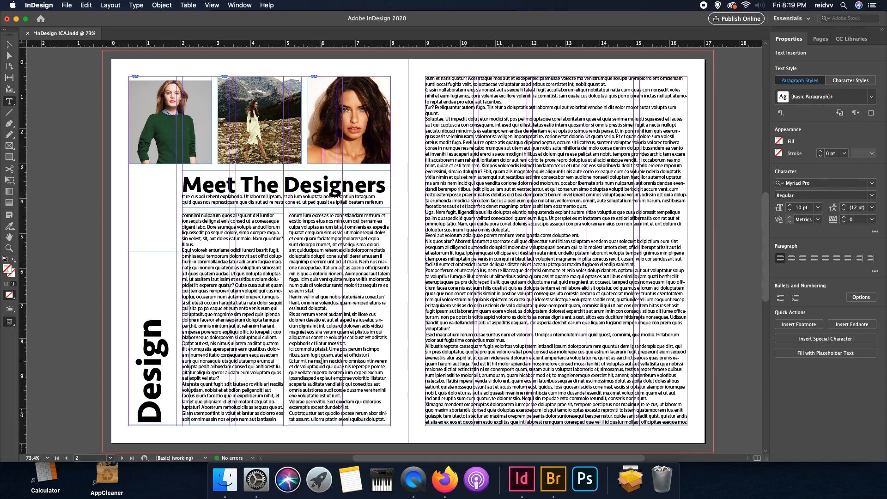
pyautogui.click(9, 247)
pyautogui.click(274, 337)
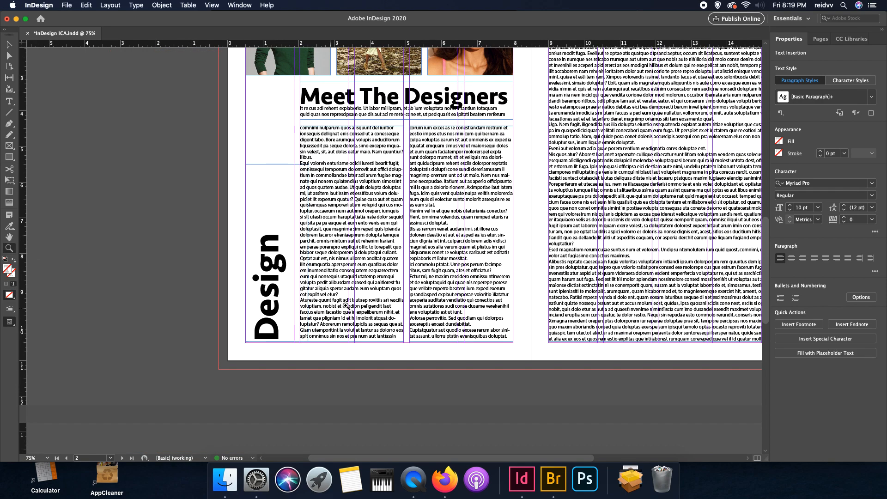
pyautogui.click(368, 307)
pyautogui.click(396, 257)
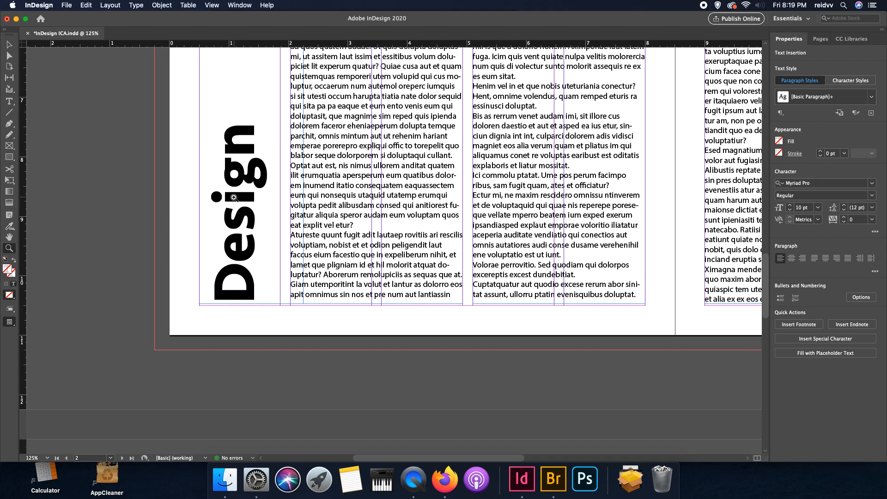
pyautogui.press('super+0')
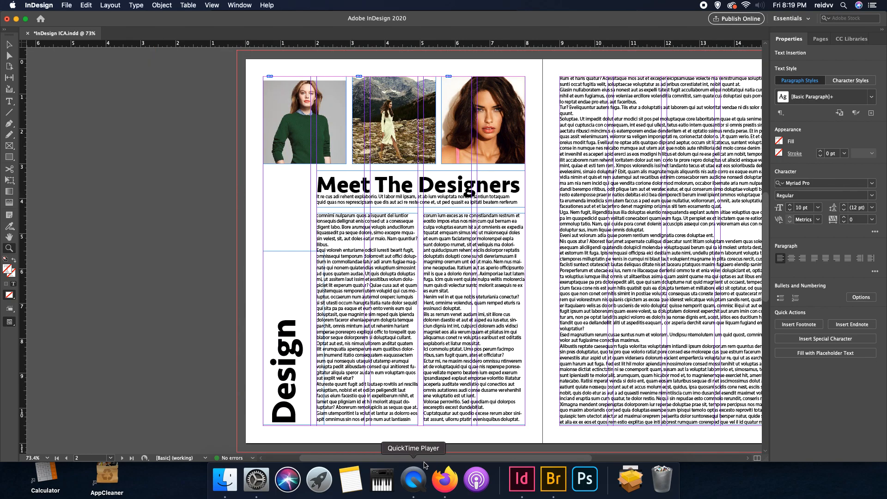
pyautogui.moveTo(446, 461); pyautogui.dragTo(512, 460)
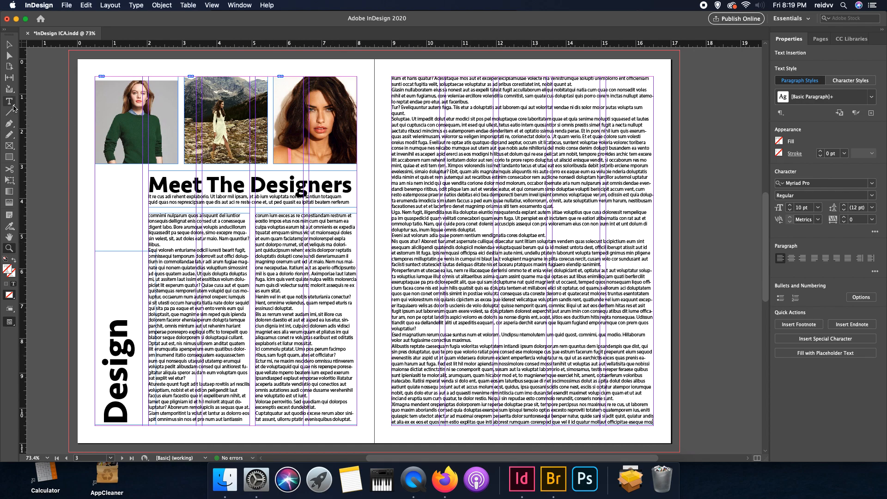
# Step: Shorten the "Meet The Designers" text frame to 0.74 in high and try moving it down to Y 3.34 in
pyautogui.click(8, 45)
pyautogui.click(352, 205)
pyautogui.moveTo(355, 209); pyautogui.dragTo(357, 196)
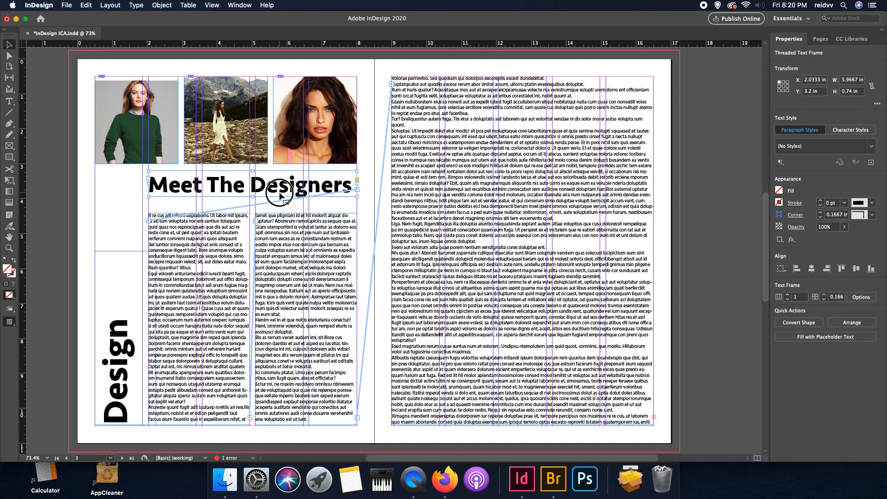
pyautogui.moveTo(281, 197); pyautogui.dragTo(282, 205)
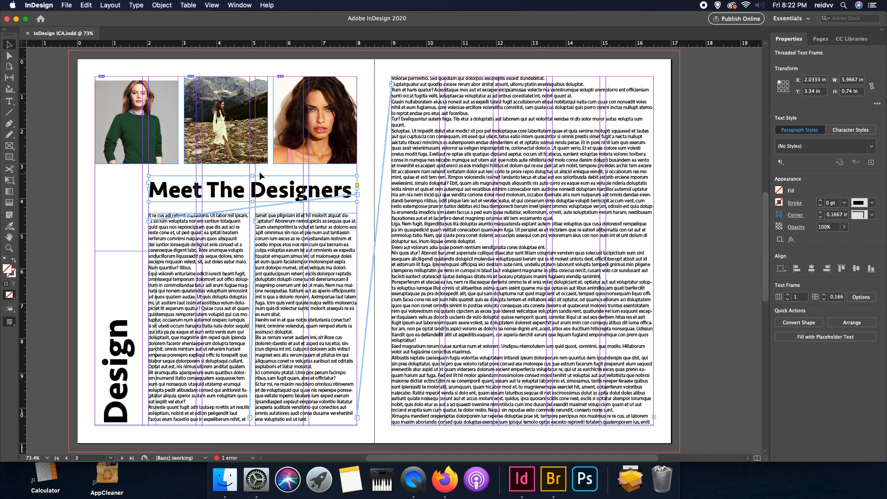
# Step: Colour the "Meet The Designers" heading text with the C=100 M=90 Y=10 K=0 swatch and deselect it
pyautogui.click(8, 101)
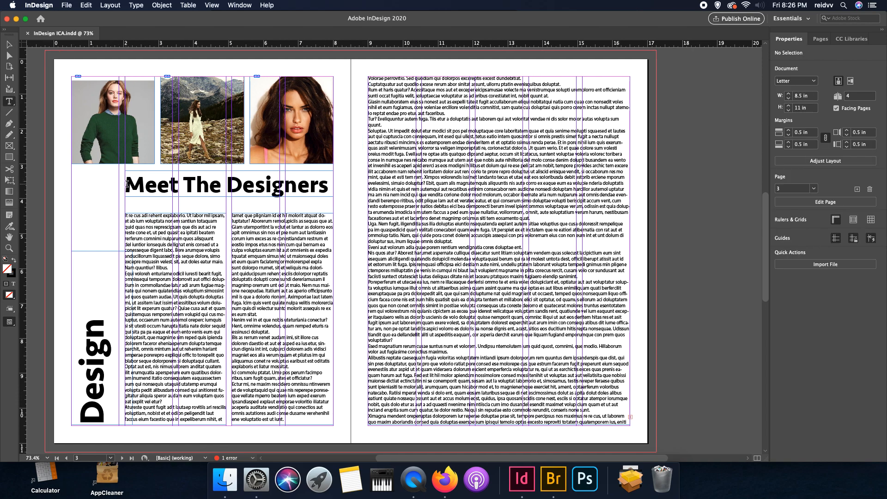
pyautogui.moveTo(125, 184); pyautogui.dragTo(330, 185)
pyautogui.click(244, 6)
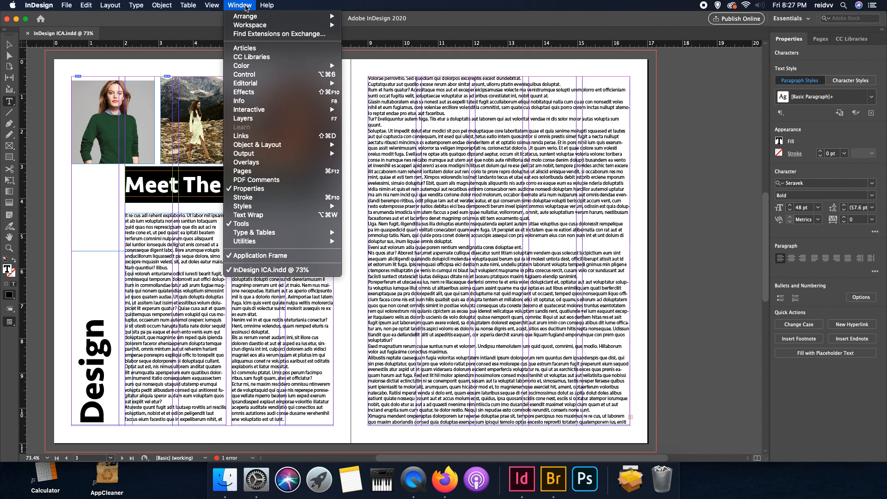
pyautogui.moveTo(270, 66)
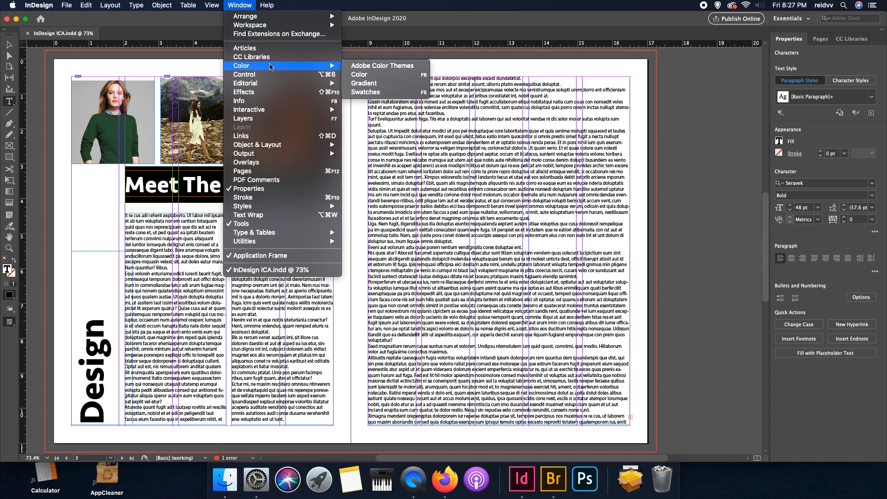
pyautogui.click(375, 94)
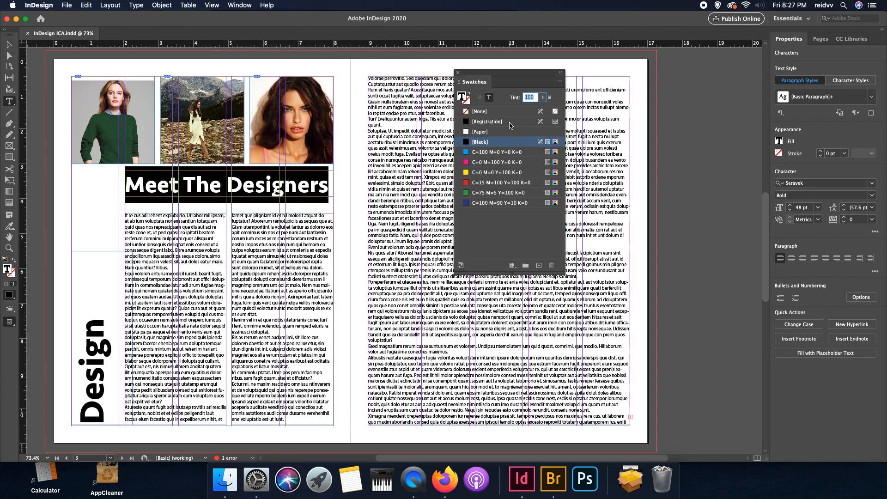
pyautogui.click(467, 204)
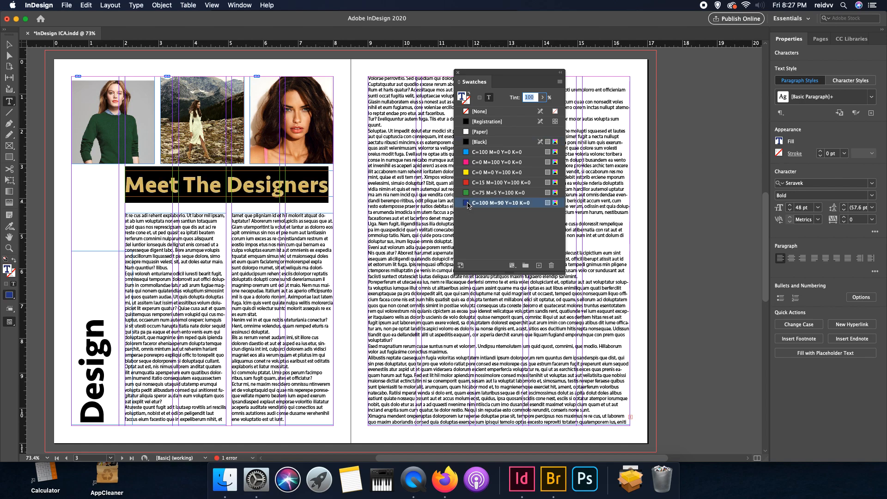
pyautogui.click(458, 72)
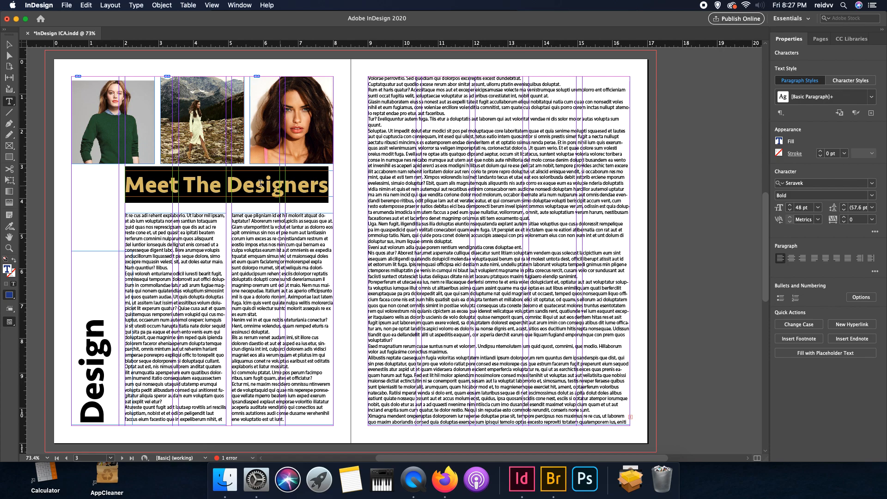
pyautogui.click(228, 175)
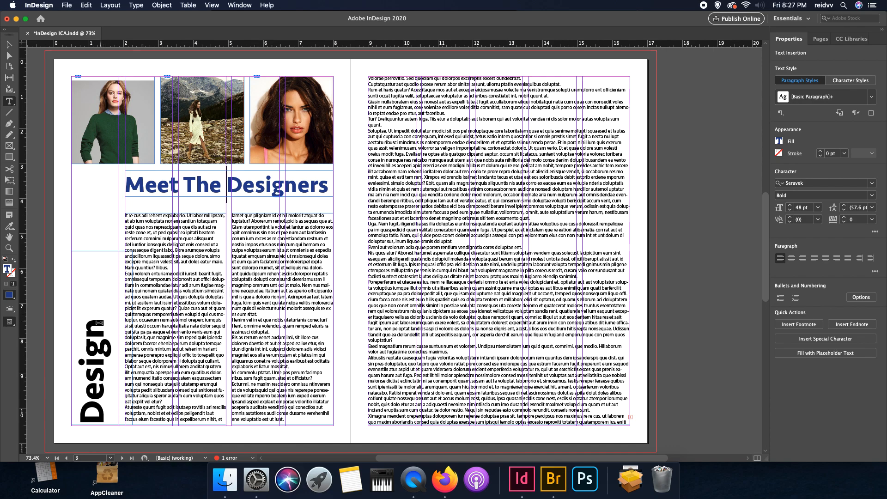
# Step: Colour the vertical "Design" text with the C=100 M=90 Y=10 K=0 swatch and deselect it
pyautogui.moveTo(99, 322); pyautogui.dragTo(106, 414)
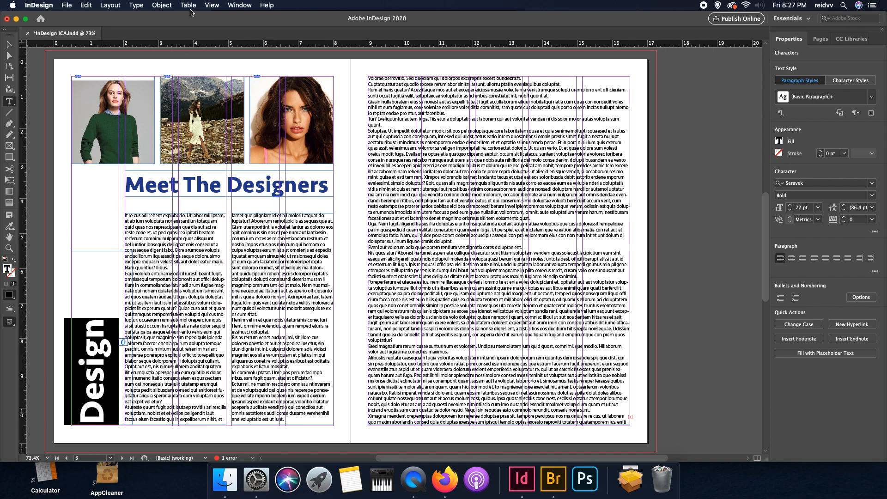
pyautogui.click(245, 6)
pyautogui.moveTo(260, 71)
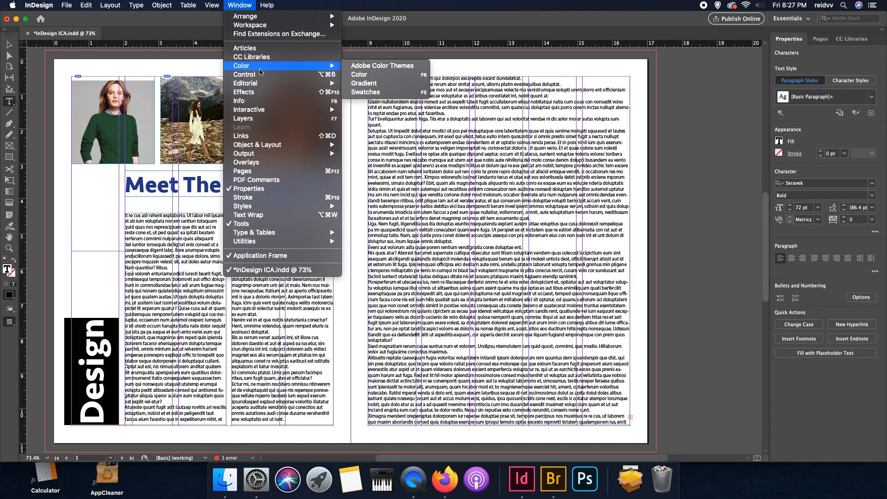
pyautogui.click(365, 92)
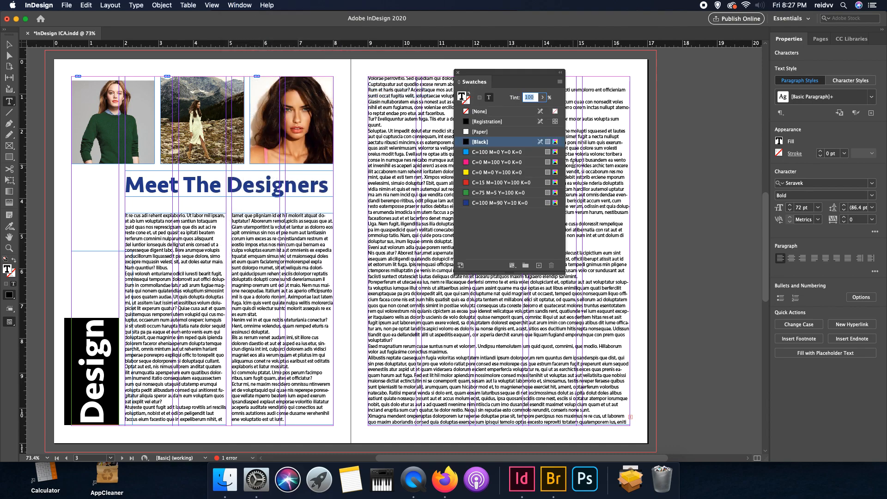
pyautogui.click(467, 204)
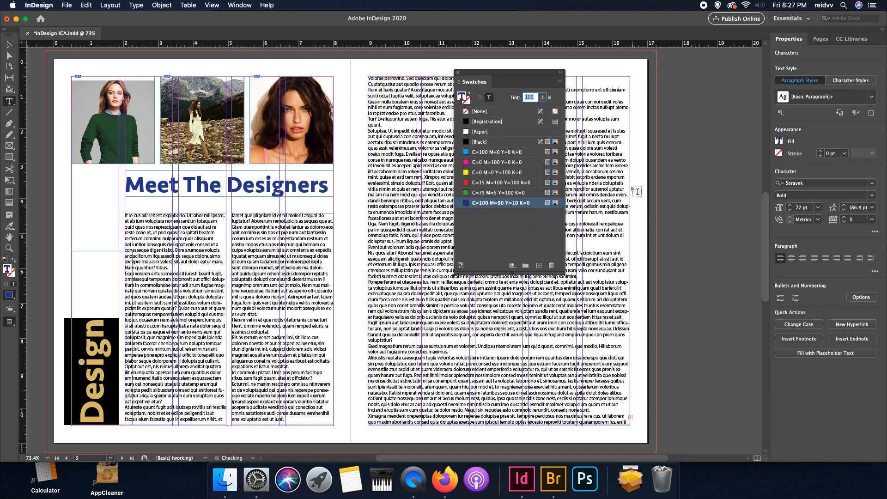
pyautogui.click(459, 73)
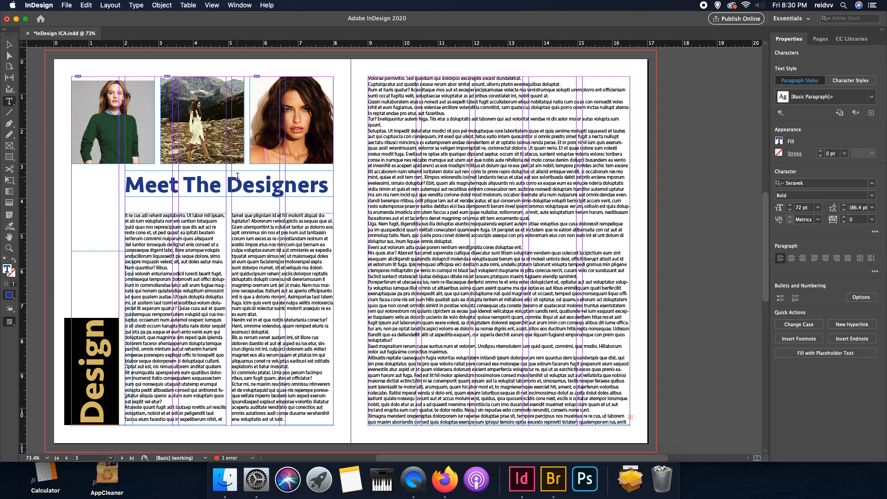
pyautogui.click(102, 300)
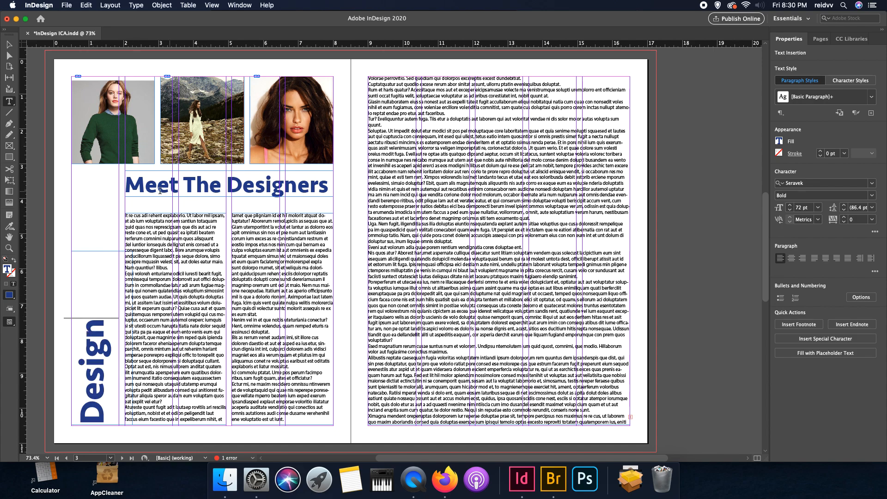
# Step: Create a paragraph style named Headlines from the formatting of the "Meet The Designers" heading and apply it to that heading
pyautogui.moveTo(127, 188); pyautogui.dragTo(326, 185)
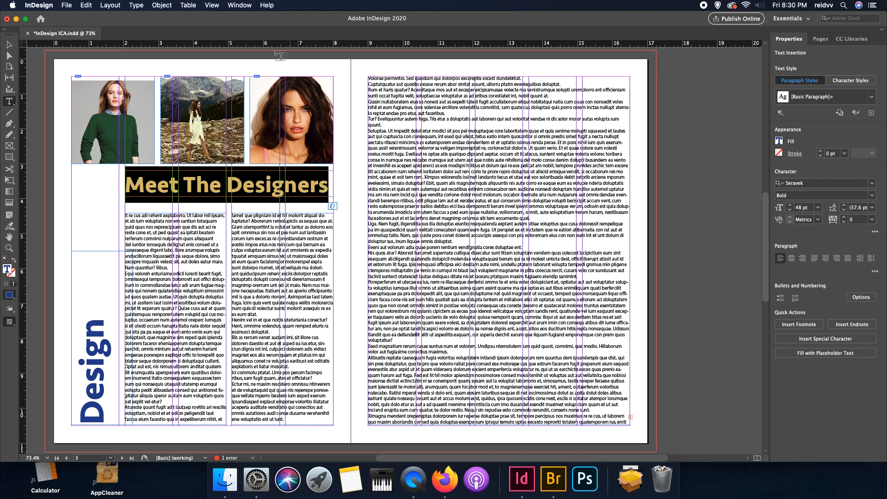
pyautogui.click(241, 6)
pyautogui.moveTo(314, 207)
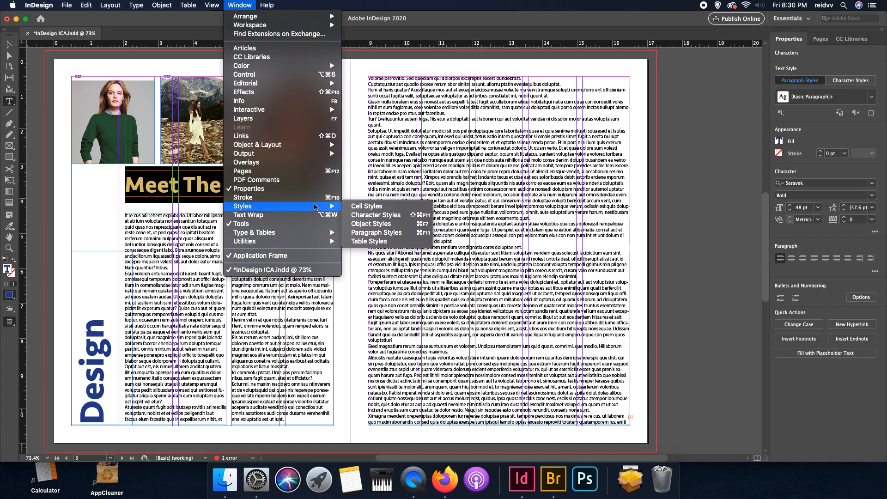
pyautogui.click(403, 234)
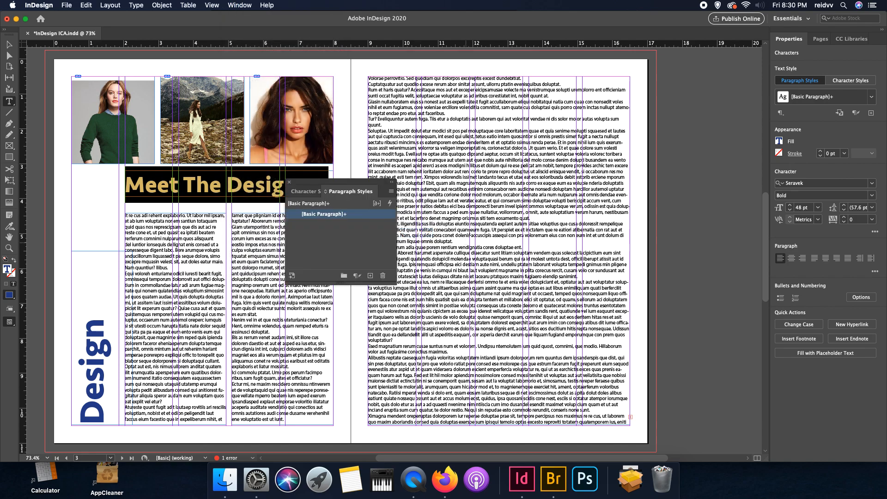
pyautogui.moveTo(365, 188); pyautogui.dragTo(689, 177)
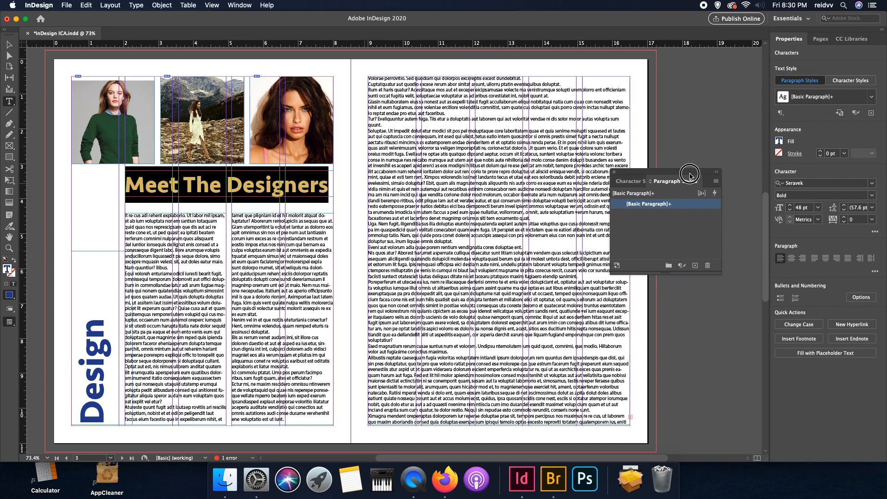
pyautogui.click(694, 265)
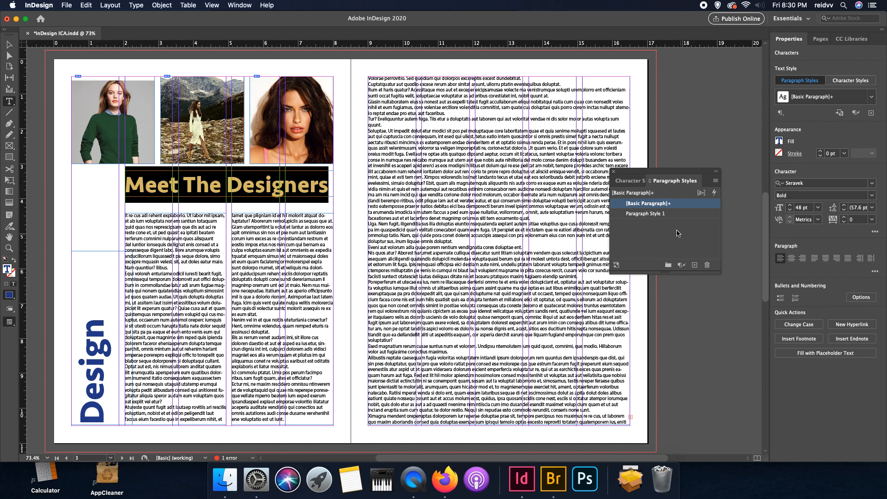
pyautogui.doubleClick(651, 215)
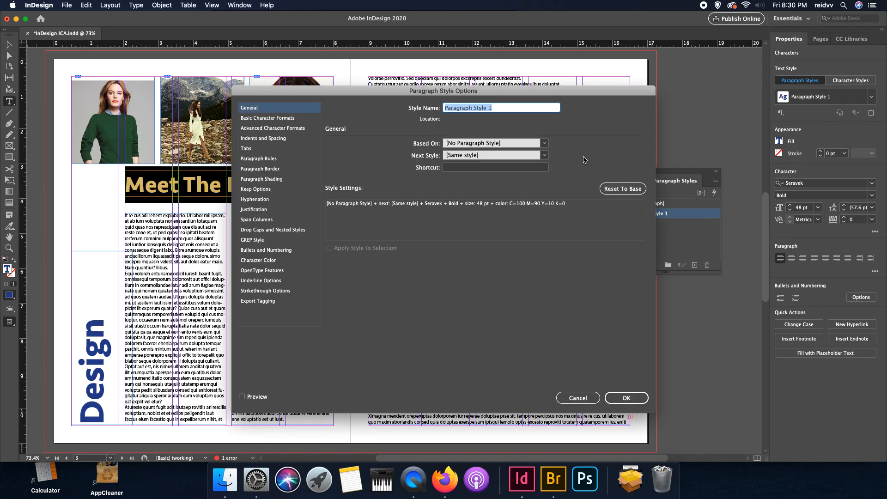
pyautogui.write('Headlines')
pyautogui.click(455, 106)
pyautogui.write('d')
pyautogui.click(628, 398)
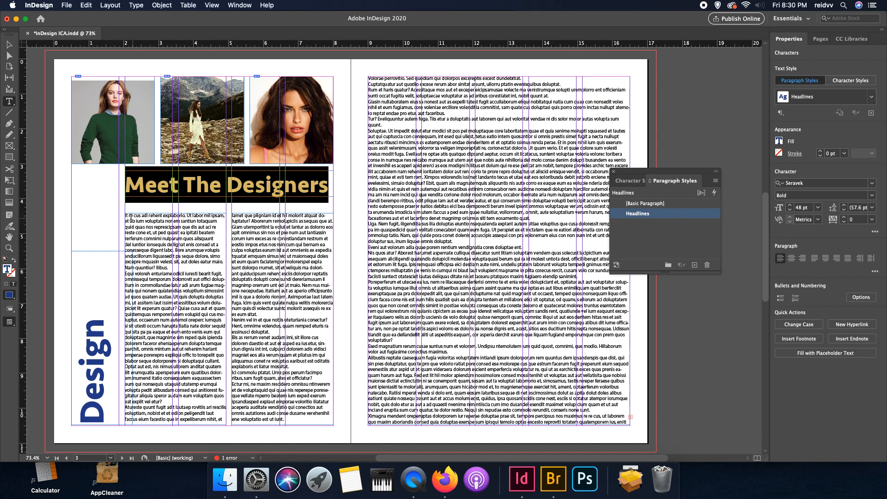
# Step: Create a paragraph style named Body Copy from the first body paragraph on page 2, apply it to that paragraph, and deselect the text
pyautogui.moveTo(125, 216); pyautogui.dragTo(220, 267)
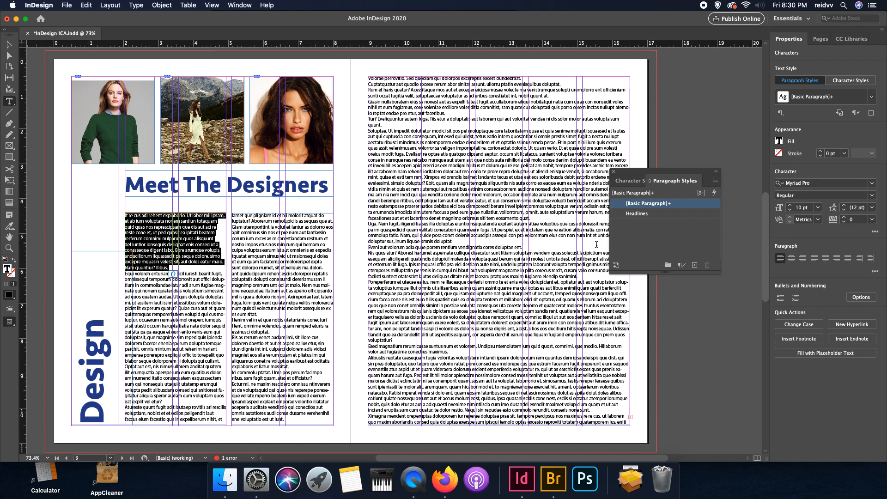
pyautogui.click(695, 266)
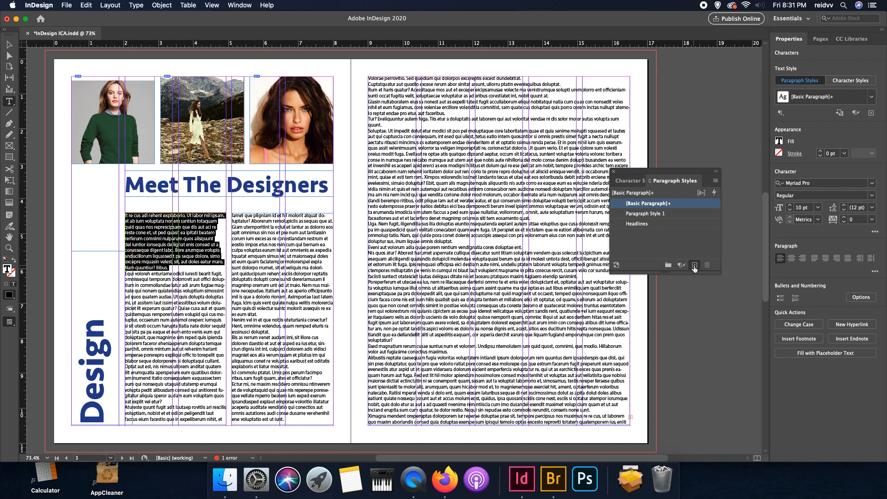
pyautogui.click(657, 214)
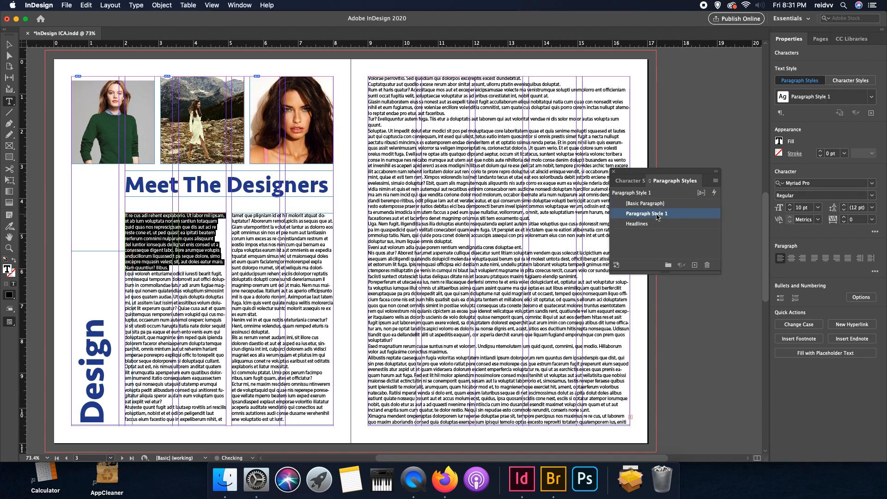
pyautogui.doubleClick(657, 214)
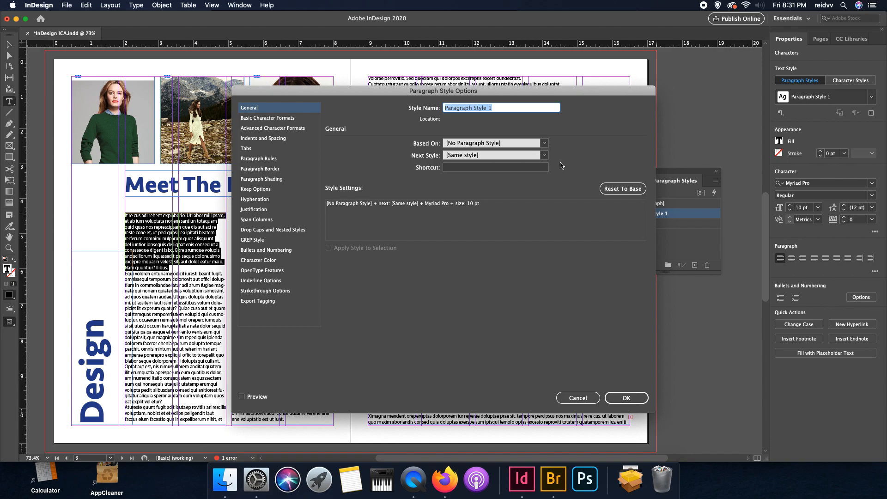
pyautogui.write('B')
pyautogui.press('Return')
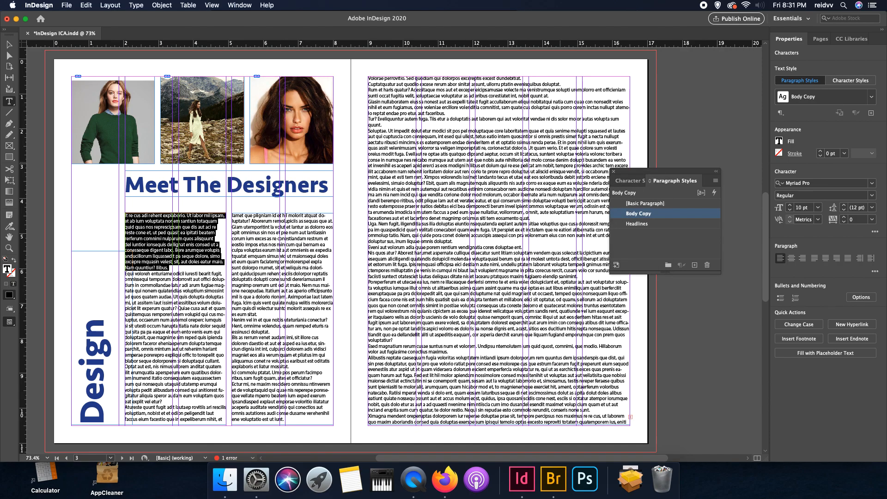
pyautogui.click(305, 270)
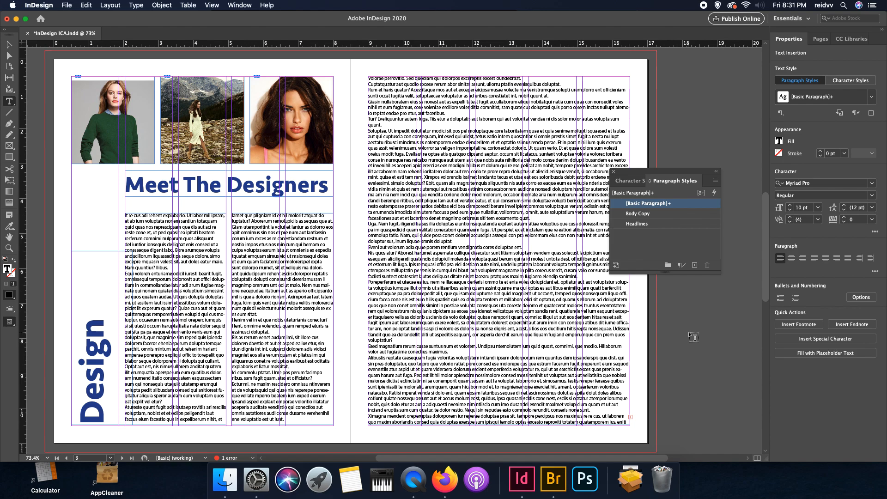
# Step: Add the heading "graphics" near the top of page 4, apply the Headlines style, and resize its frame to about 2.92 × 0.84 in
pyautogui.moveTo(767, 279); pyautogui.dragTo(764, 407)
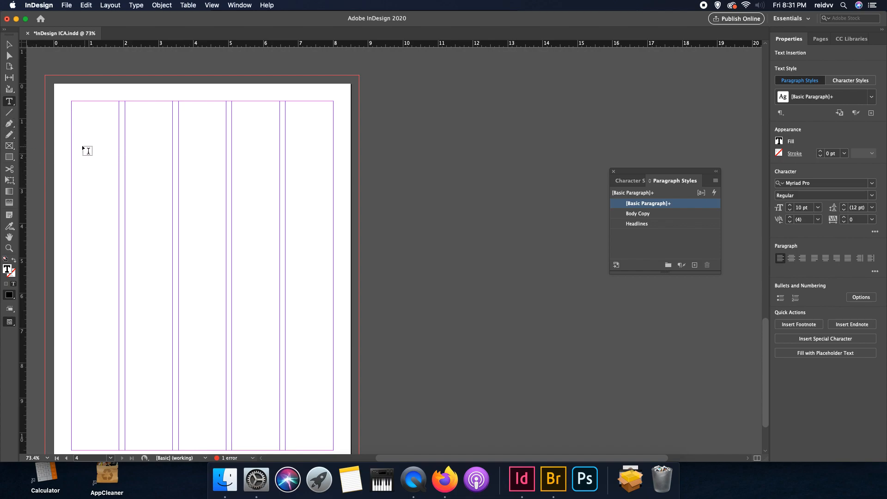
pyautogui.moveTo(73, 135); pyautogui.dragTo(227, 154)
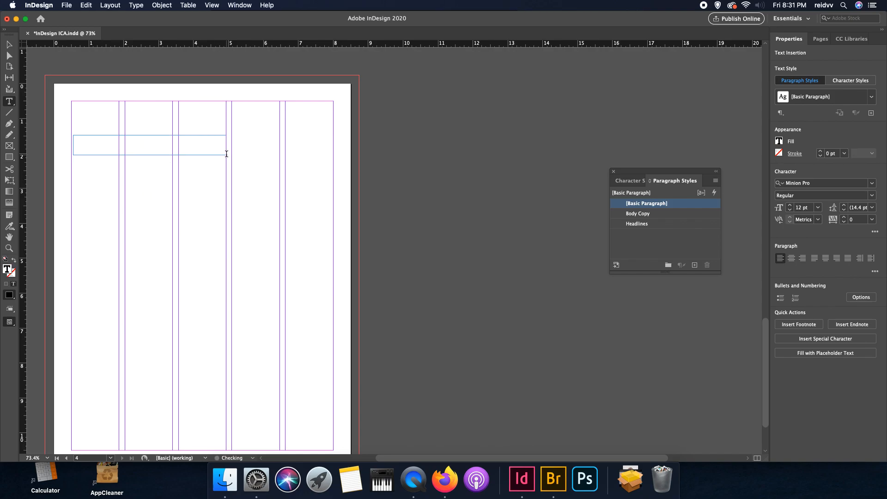
pyautogui.write('gr')
pyautogui.moveTo(98, 134); pyautogui.dragTo(74, 138)
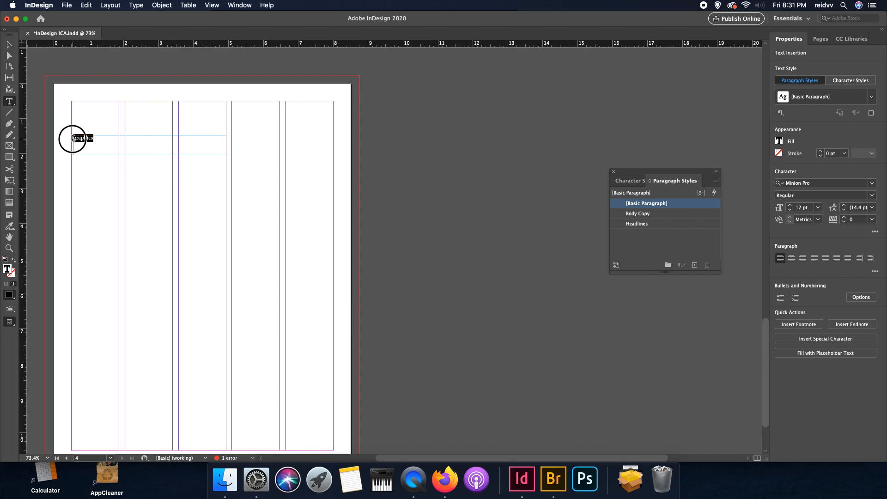
pyautogui.click(637, 224)
pyautogui.press('Escape')
pyautogui.moveTo(226, 155); pyautogui.dragTo(176, 165)
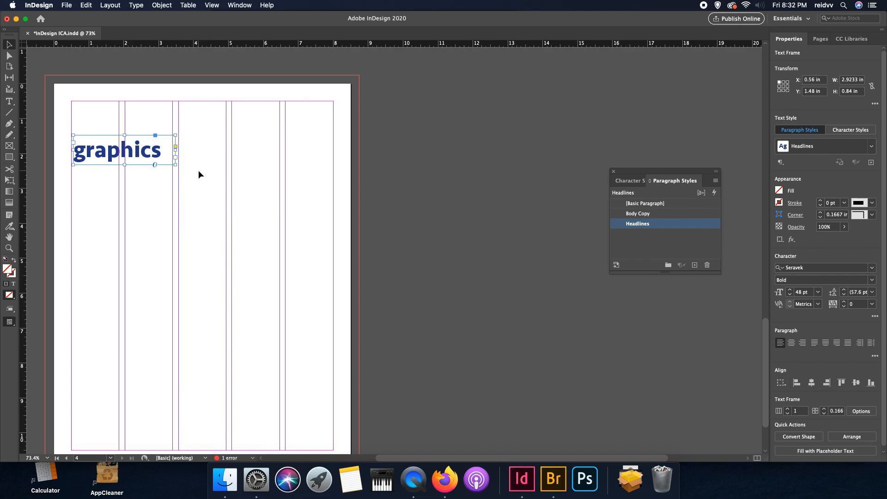
# Step: Draw a text frame spanning the first two columns below the "graphics" heading and fill it with placeholder text
pyautogui.click(10, 103)
pyautogui.moveTo(72, 181); pyautogui.dragTo(178, 430)
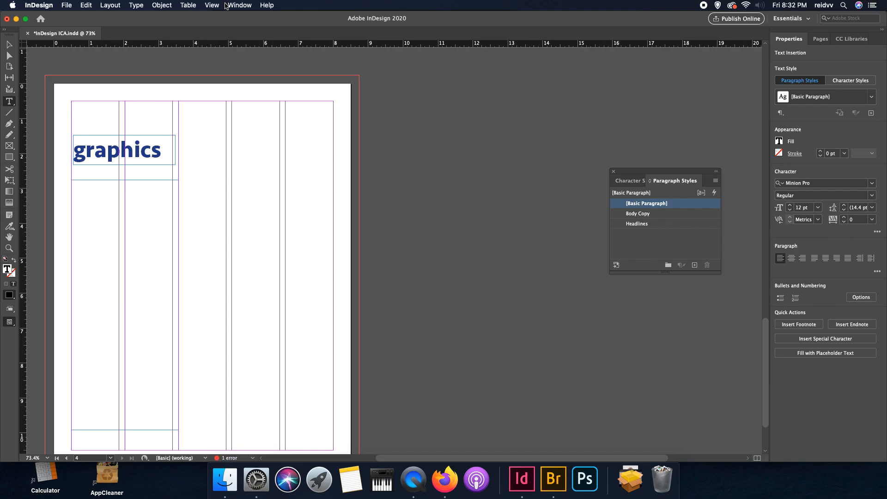
pyautogui.click(136, 6)
pyautogui.moveTo(224, 245)
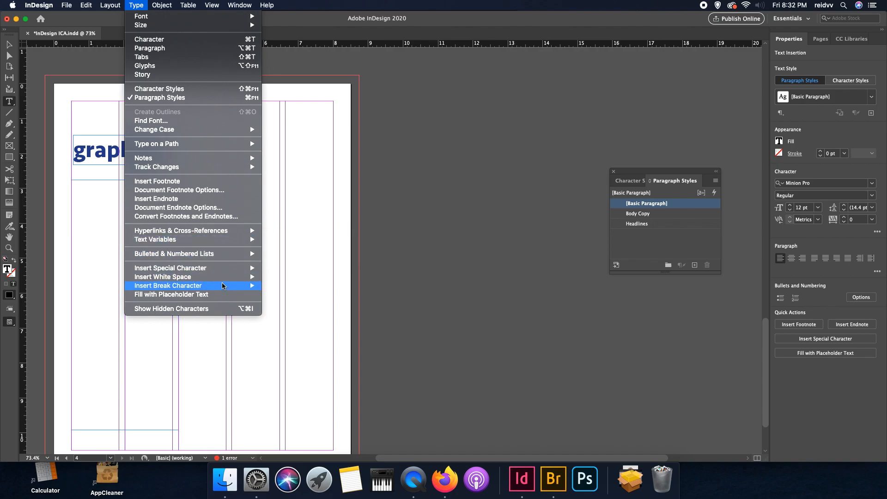
pyautogui.click(223, 295)
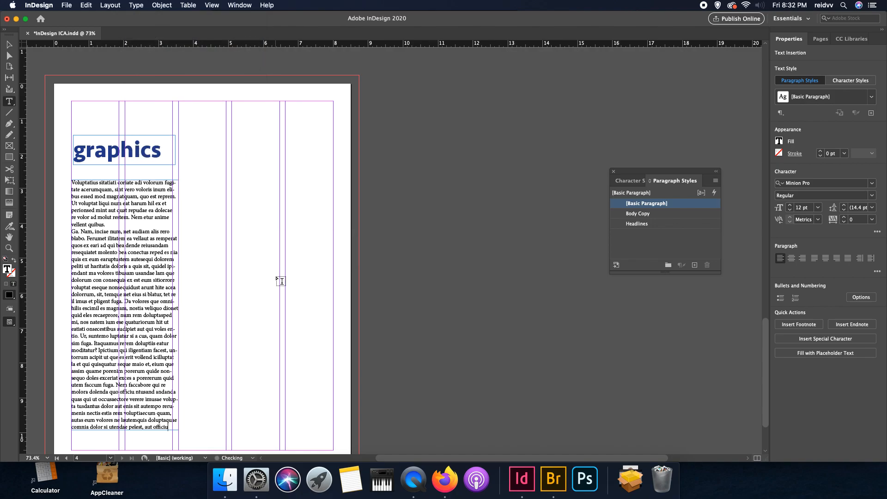
# Step: Apply the Body Copy paragraph style to all the placeholder text on page 4, deselect it, and save the document
pyautogui.click(133, 242)
pyautogui.moveTo(72, 181); pyautogui.dragTo(194, 424)
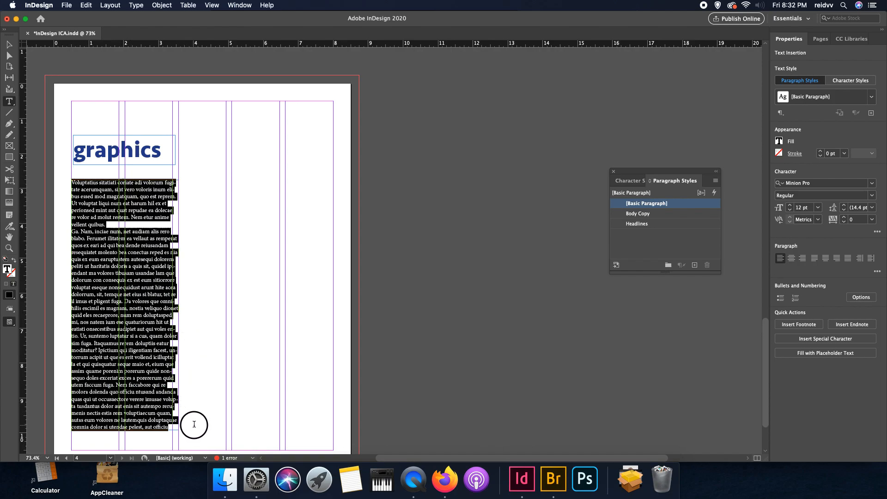
pyautogui.click(643, 219)
pyautogui.click(445, 219)
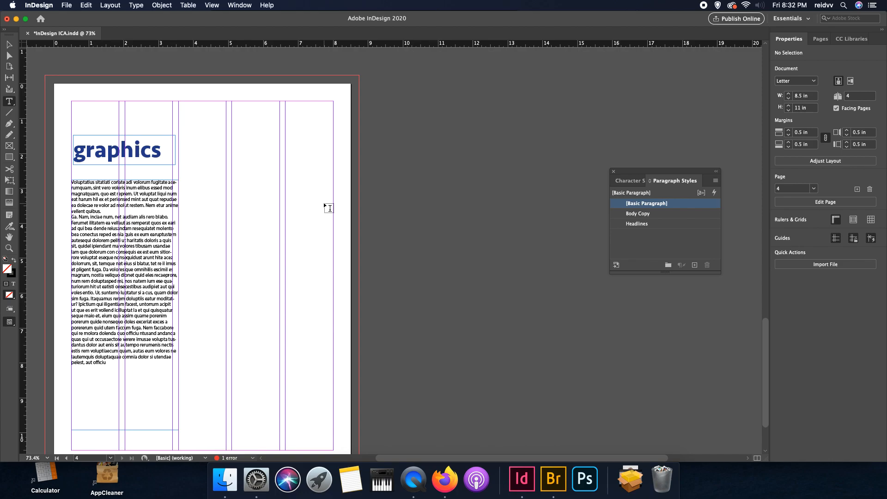
pyautogui.press('super+s')
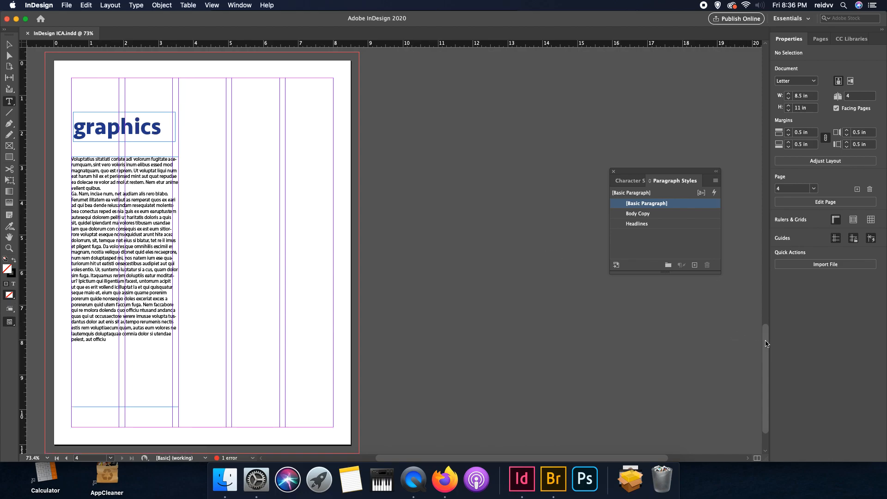
# Step: Collapse the floating Character and Paragraph Styles panel and move it clear of the pages
pyautogui.moveTo(766, 346); pyautogui.dragTo(751, 177)
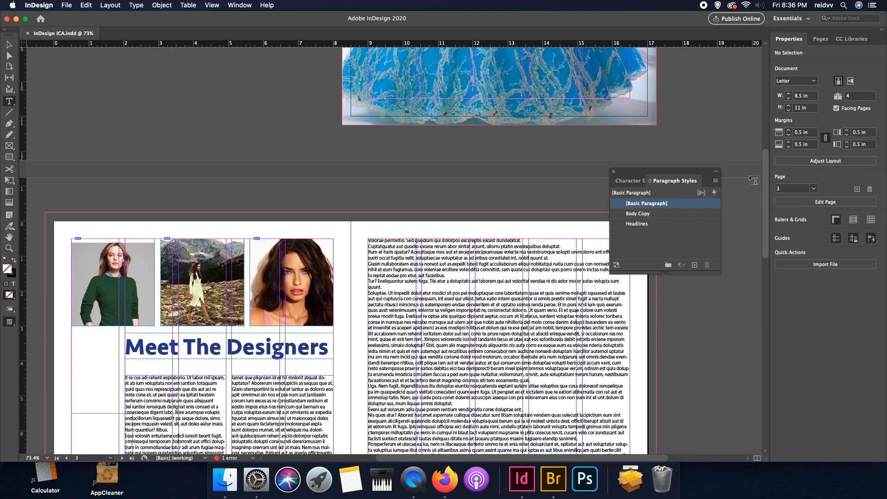
pyautogui.click(716, 176)
pyautogui.moveTo(650, 177); pyautogui.dragTo(842, 322)
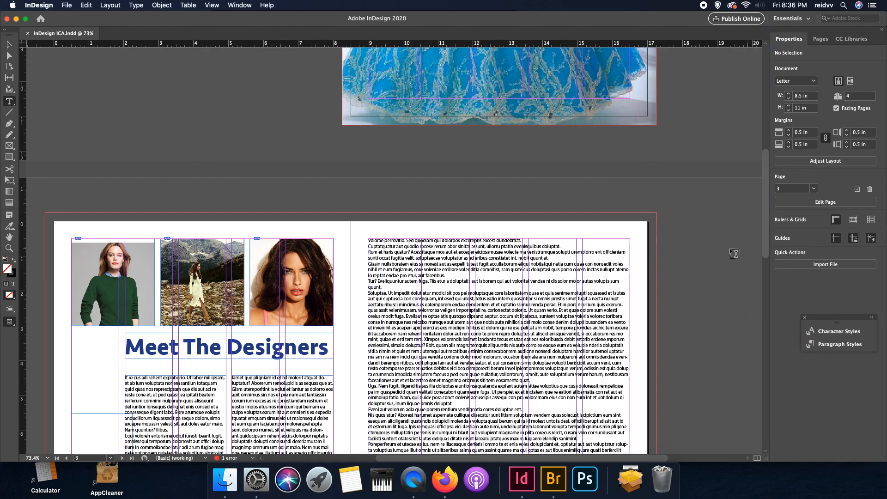
# Step: Place model on white.psd over the lower outer corner of page 3's text, about 3.39 in wide and 5.09 in high
pyautogui.moveTo(764, 241); pyautogui.dragTo(764, 286)
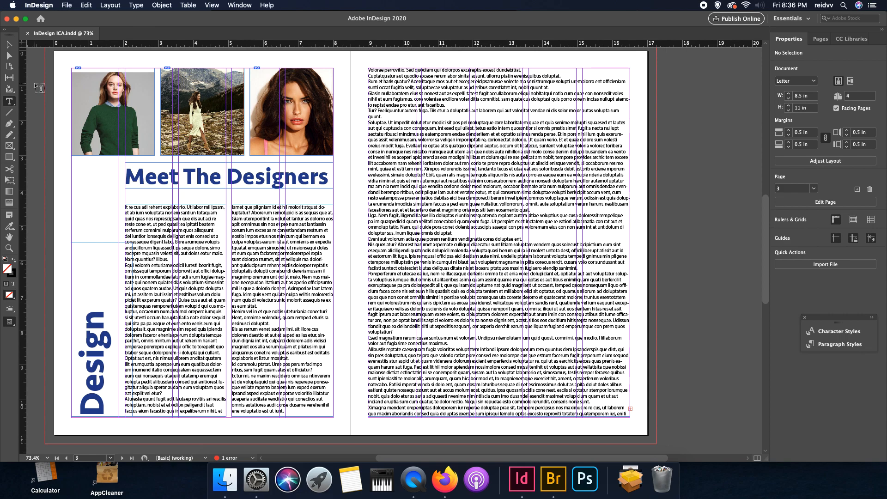
pyautogui.click(68, 7)
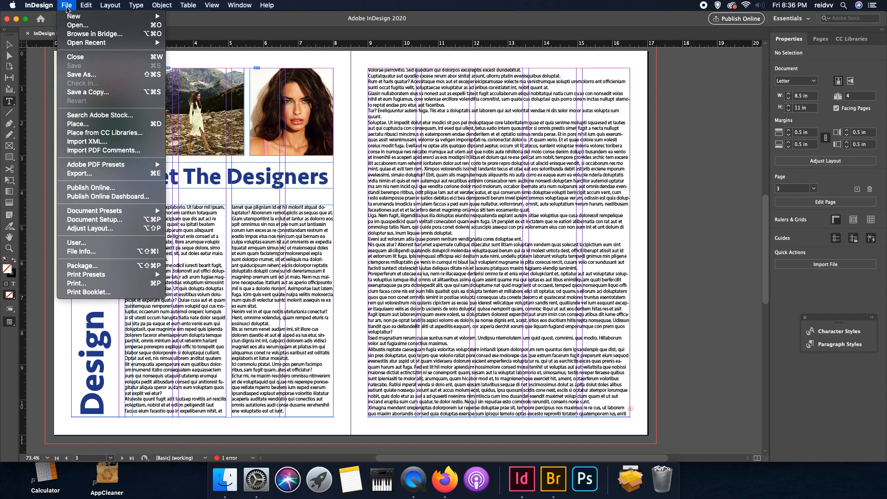
pyautogui.click(88, 123)
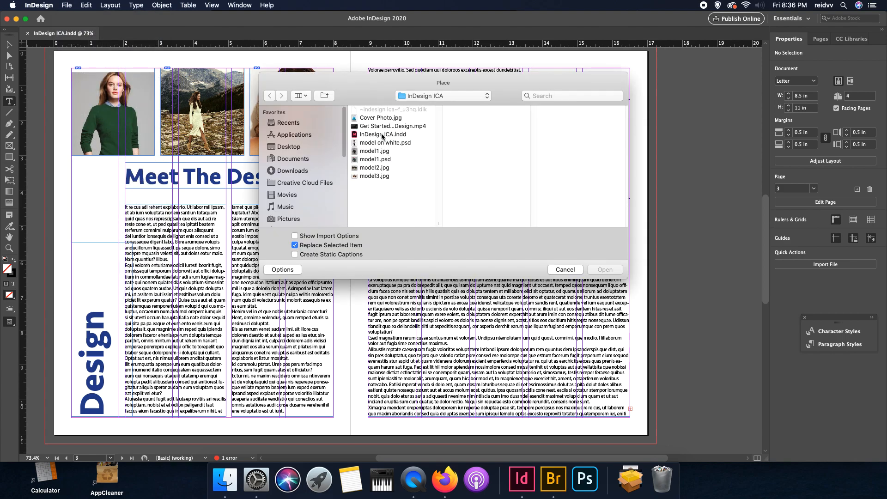
pyautogui.click(379, 143)
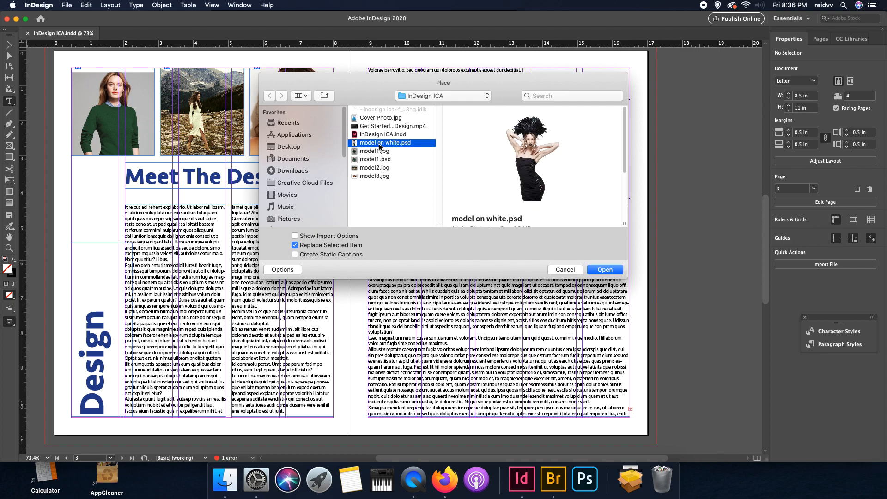
pyautogui.click(608, 272)
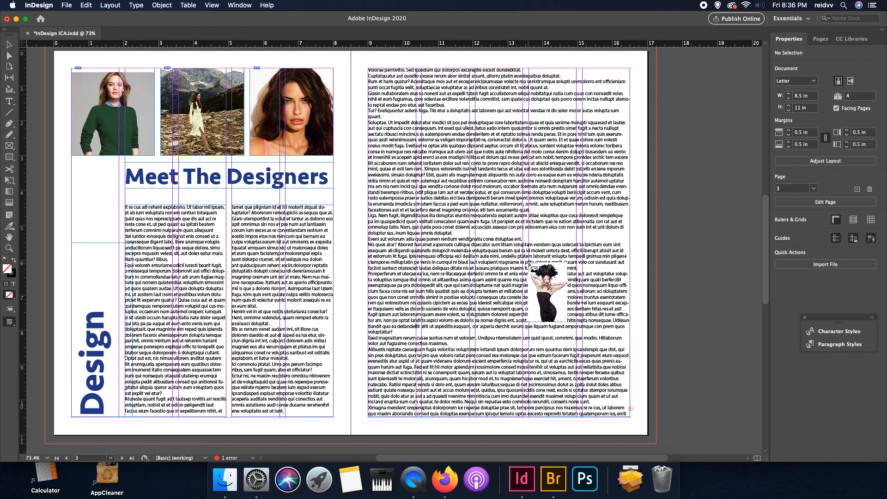
pyautogui.click(529, 263)
pyautogui.moveTo(526, 262); pyautogui.dragTo(644, 439)
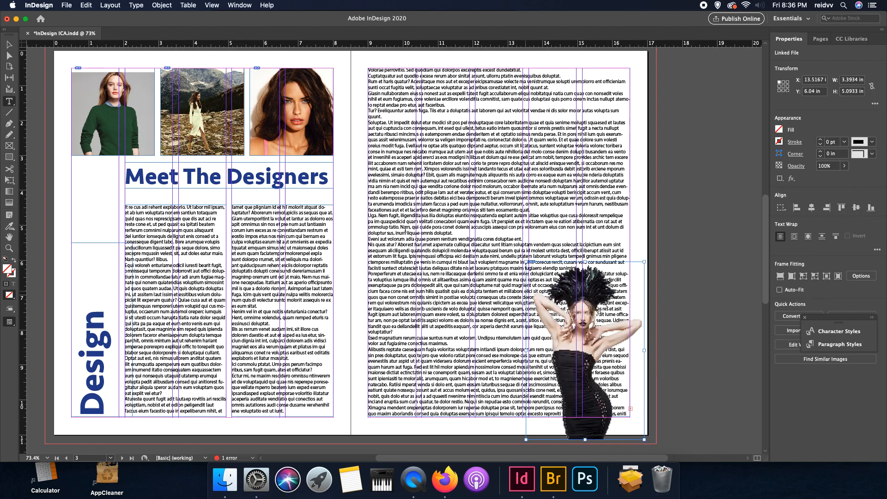
# Step: Move the placed model image to about X 13.68 in, Y 6.16 in so it extends past page 3's lower outer corner
pyautogui.click(8, 44)
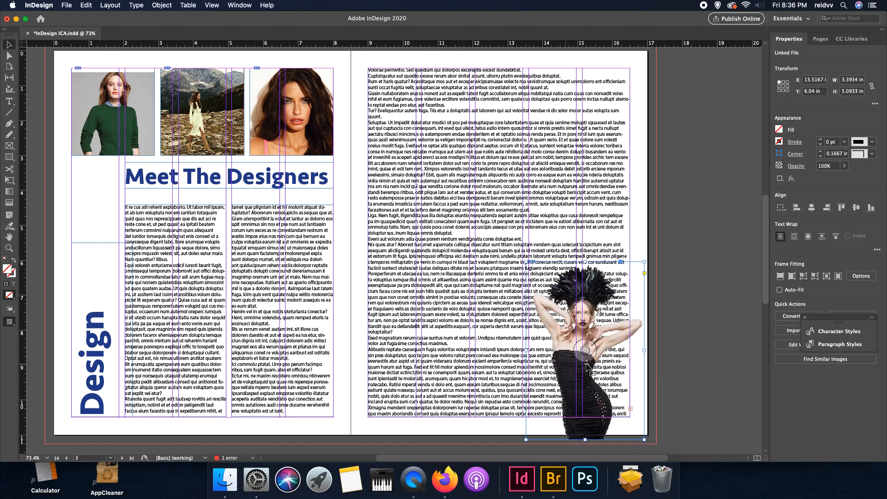
pyautogui.click(624, 368)
pyautogui.moveTo(625, 366); pyautogui.dragTo(635, 396)
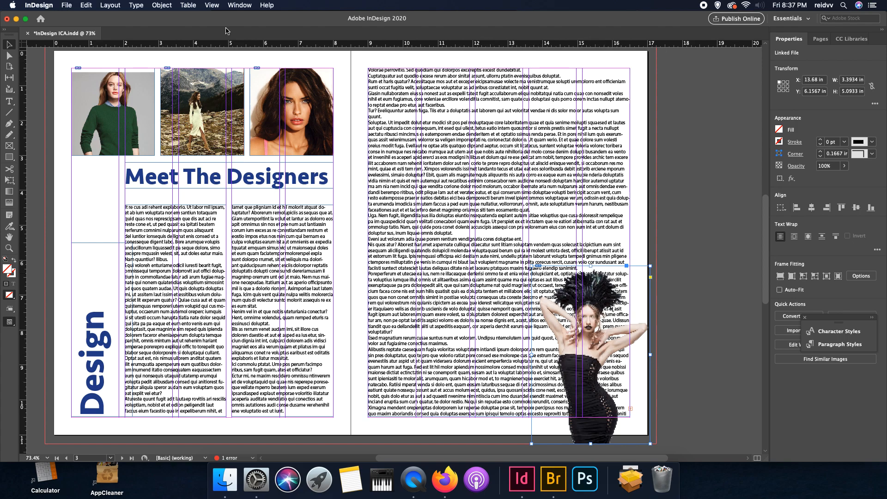
# Step: Wrap the page 3 text around the model's object shape, with the contour type set to Detect Edges
pyautogui.click(238, 6)
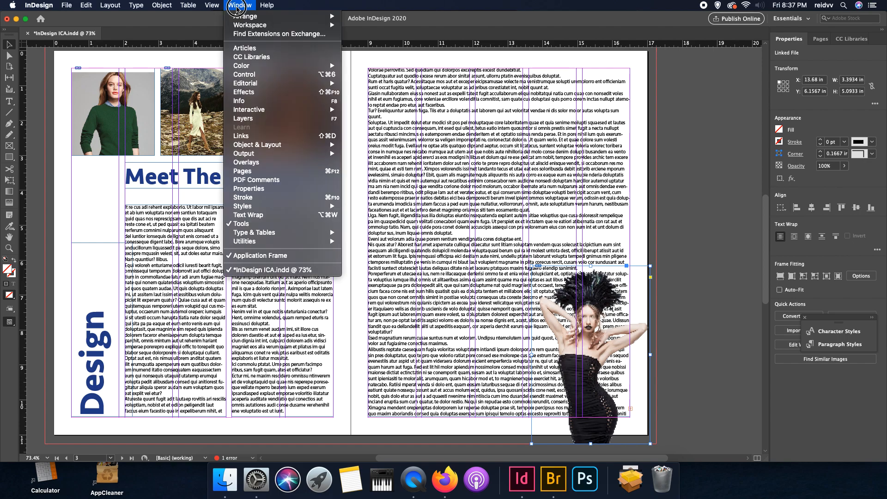
pyautogui.click(281, 218)
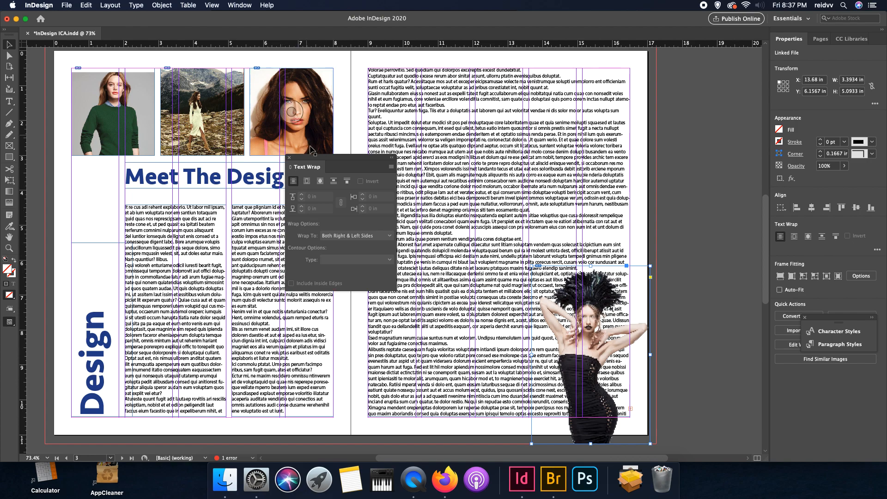
pyautogui.moveTo(344, 167); pyautogui.dragTo(697, 122)
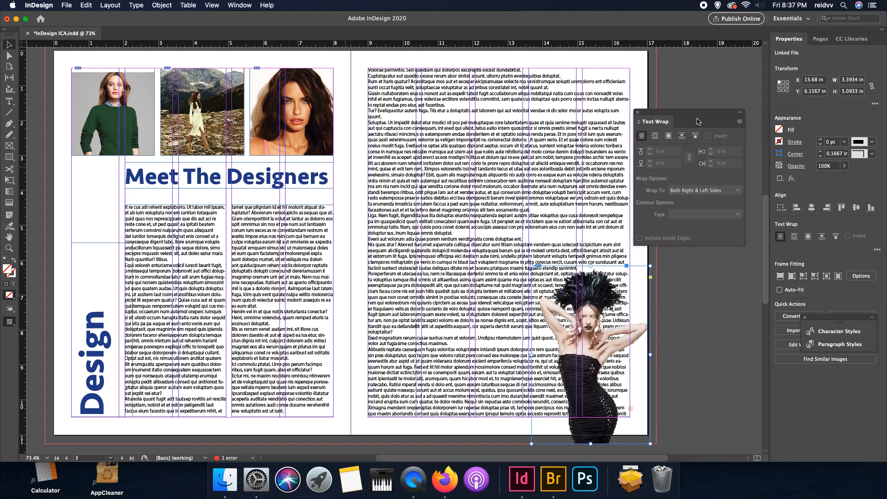
pyautogui.click(669, 136)
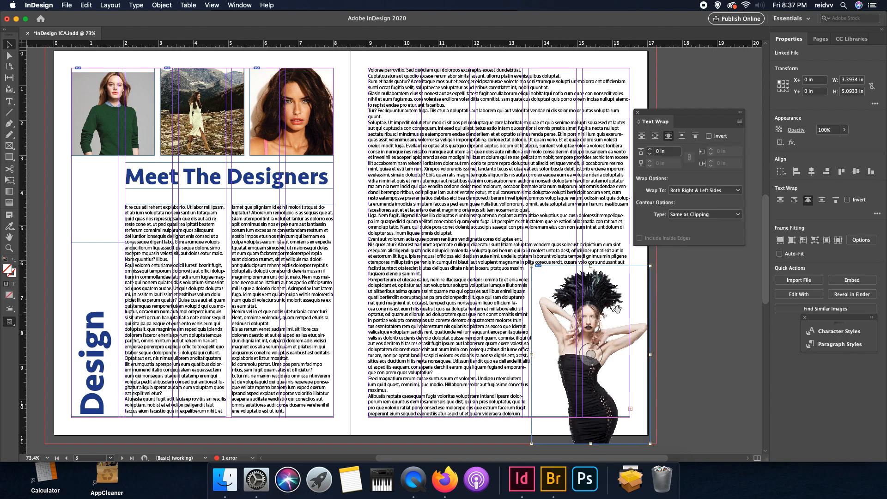
pyautogui.click(710, 216)
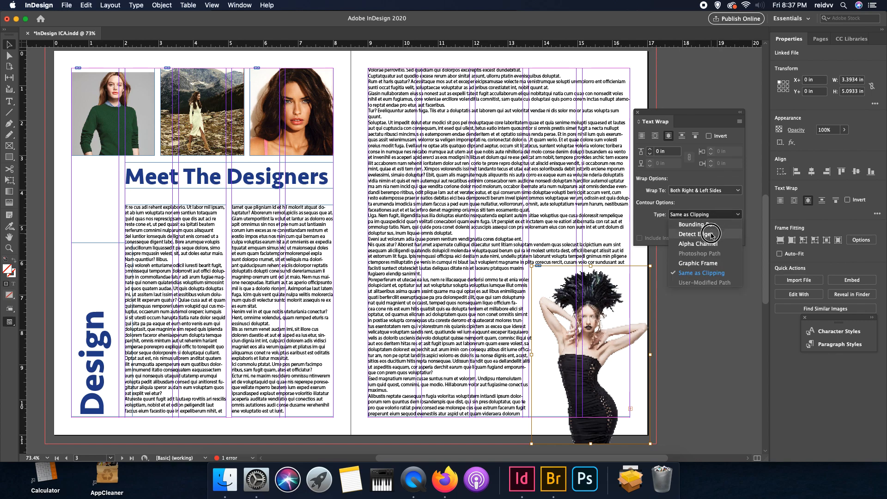
pyautogui.click(711, 234)
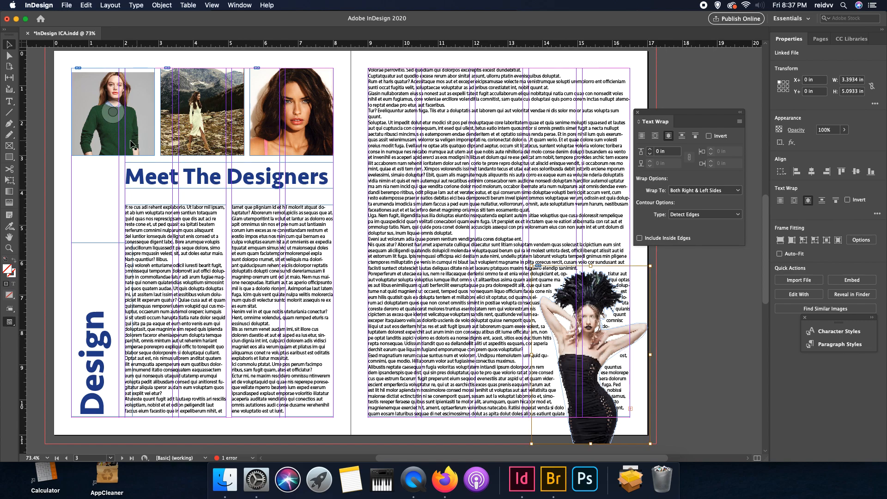
# Step: Zoom in on the model image to 125% and set the display performance to High Quality Display
pyautogui.click(9, 248)
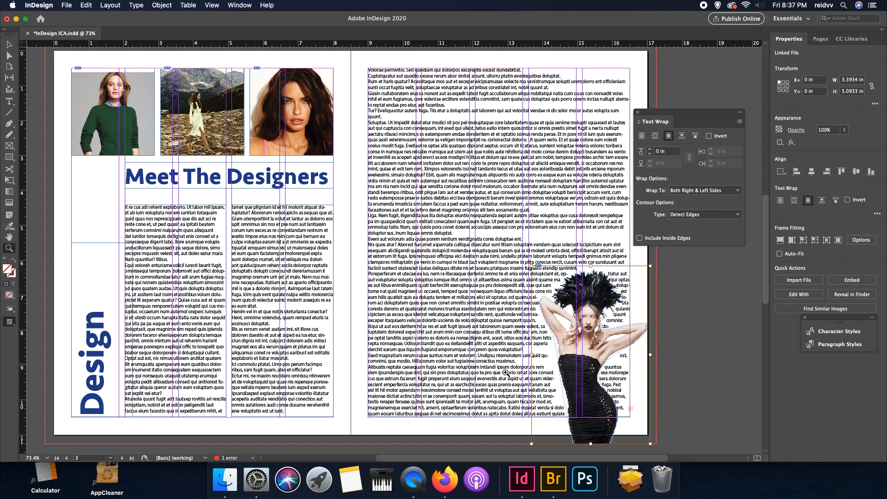
pyautogui.click(608, 368)
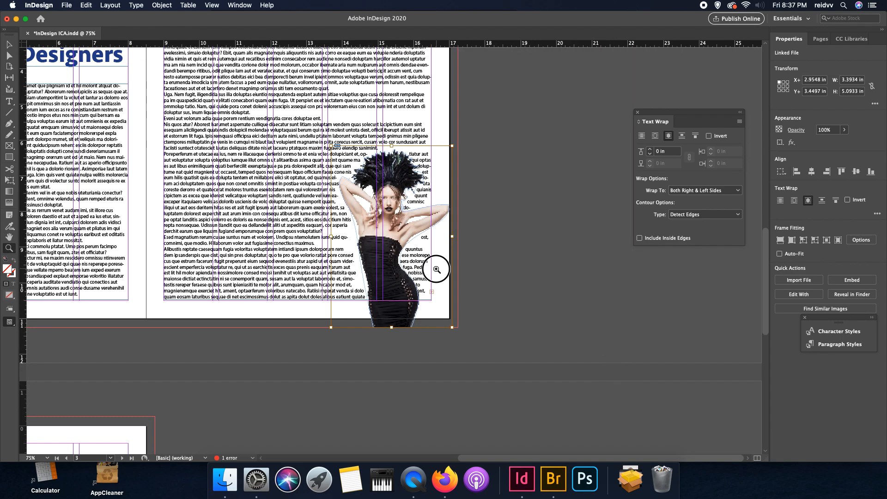
pyautogui.click(436, 270)
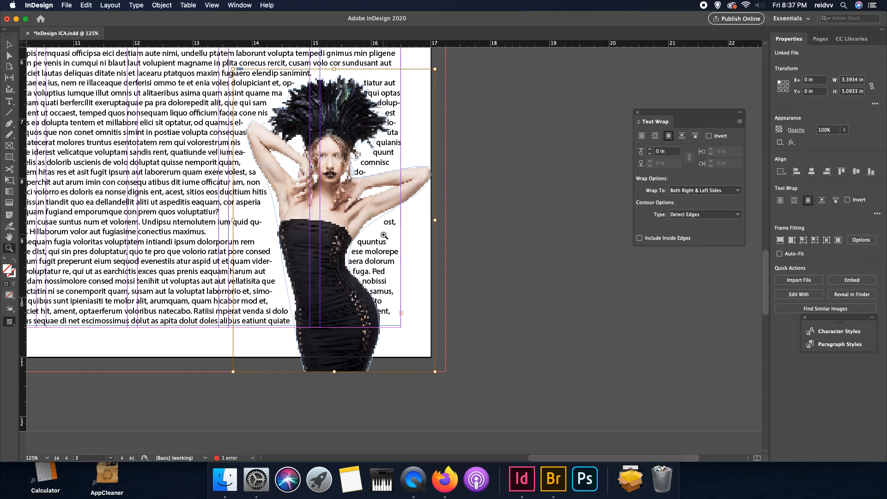
pyautogui.click(212, 6)
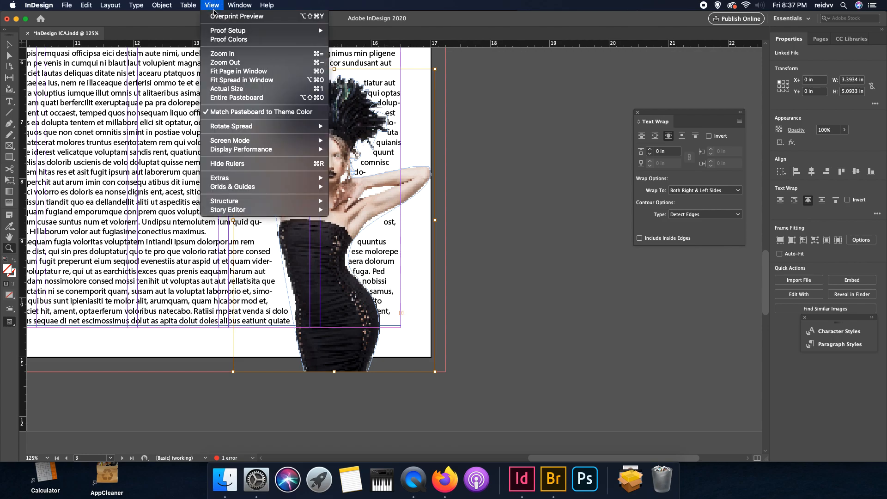
pyautogui.moveTo(257, 151)
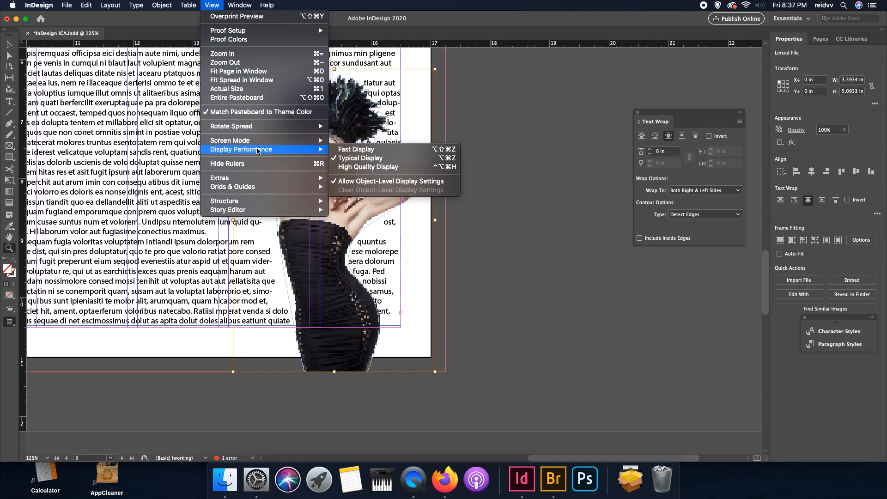
pyautogui.click(369, 167)
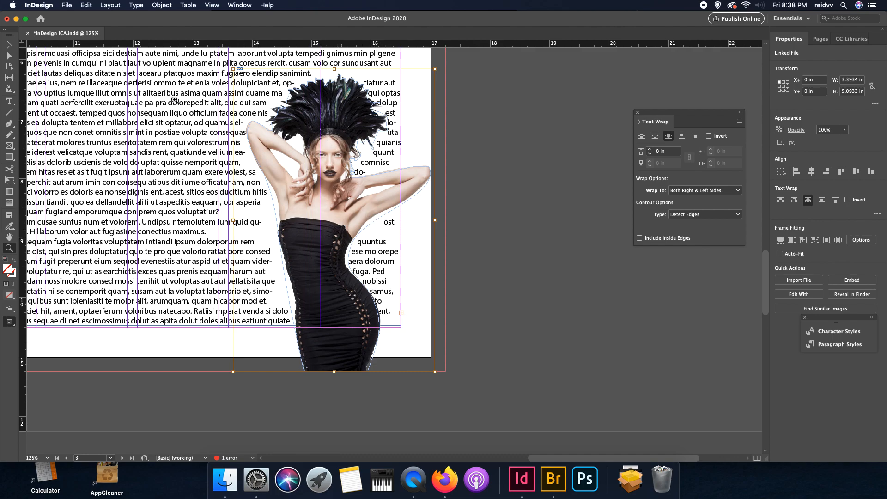
# Step: Pull the text wrap contour's anchor points beside the model's face, waist and hip outward to push text fragments off the model's outer side
pyautogui.click(10, 58)
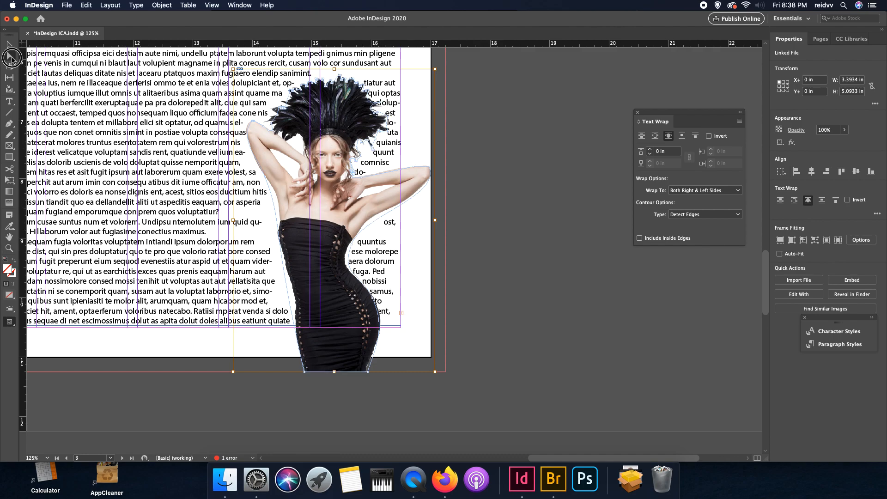
pyautogui.moveTo(393, 131); pyautogui.dragTo(410, 110)
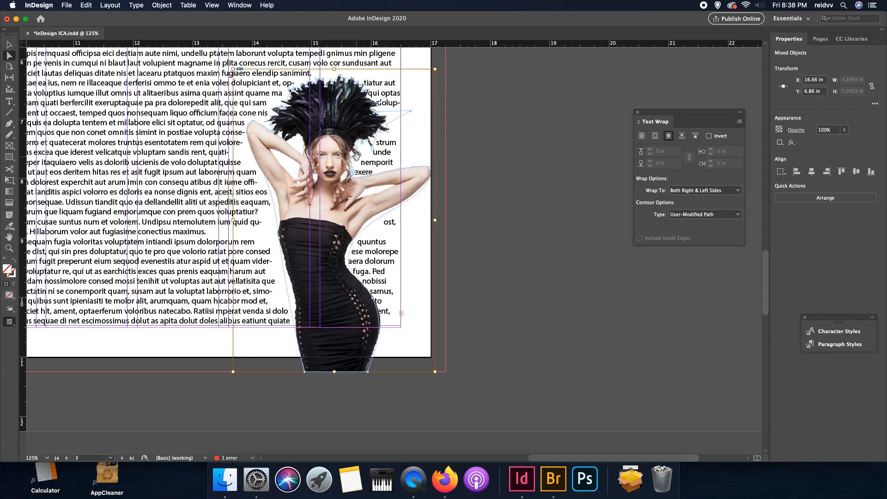
pyautogui.moveTo(357, 155); pyautogui.dragTo(383, 150)
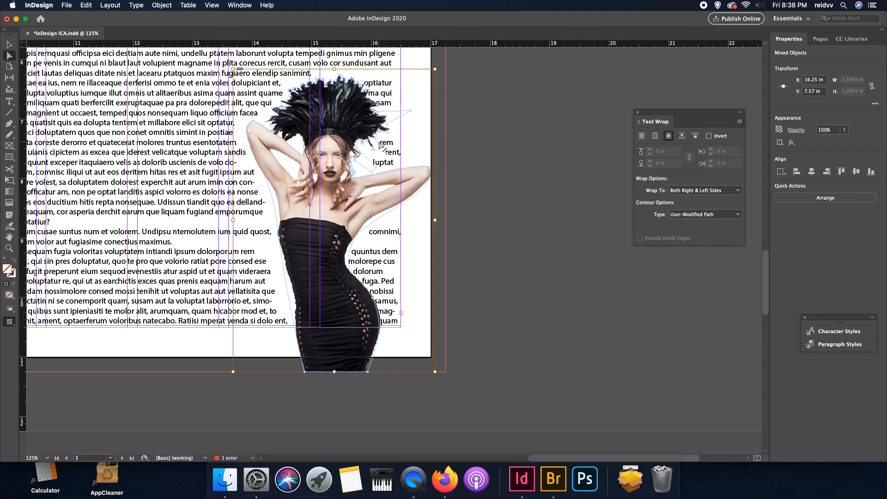
pyautogui.moveTo(384, 155); pyautogui.dragTo(400, 165)
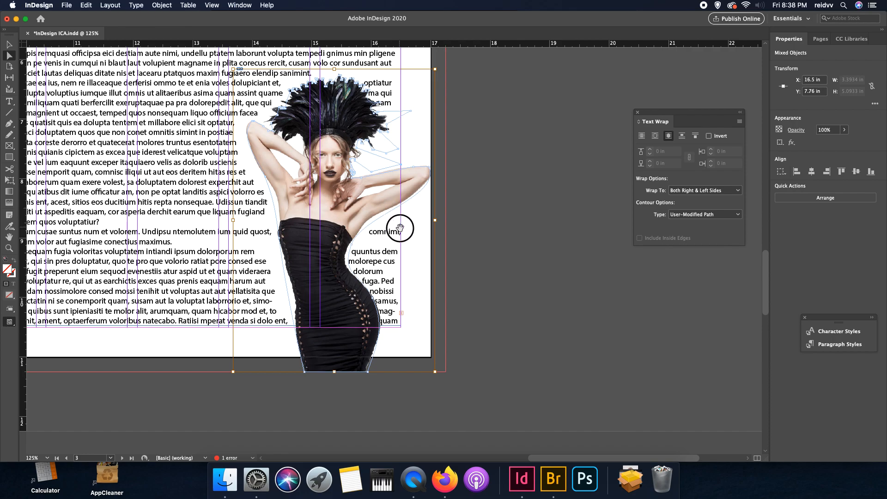
pyautogui.moveTo(352, 248); pyautogui.dragTo(418, 280)
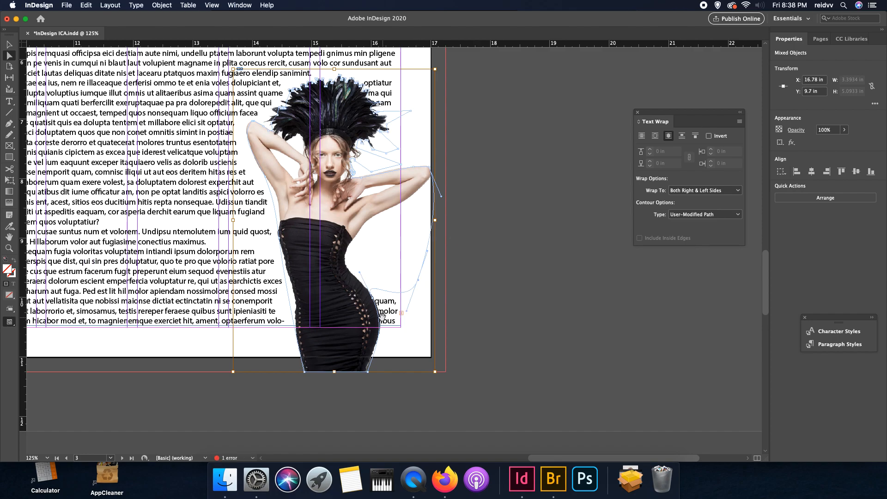
pyautogui.moveTo(375, 302); pyautogui.dragTo(409, 325)
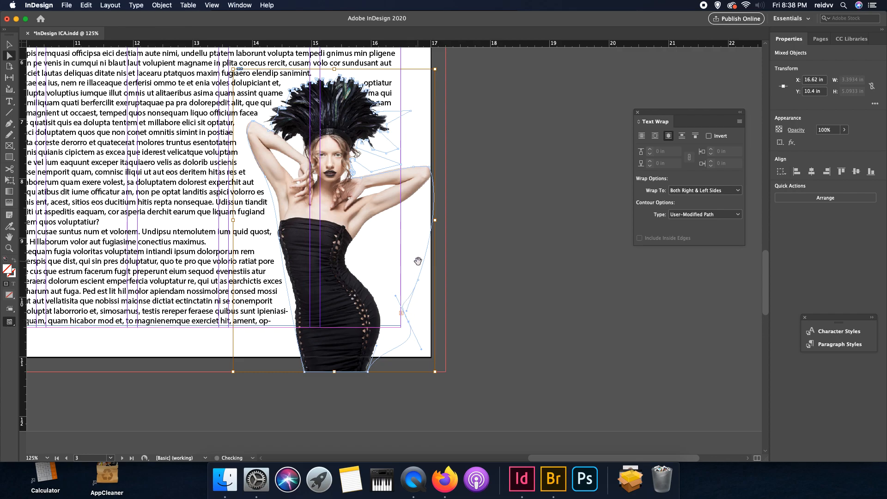
# Step: Pull the wrap contour's points on both sides of the feather headdress outward to clear the remaining text fragments around it
pyautogui.moveTo(379, 105); pyautogui.dragTo(391, 109)
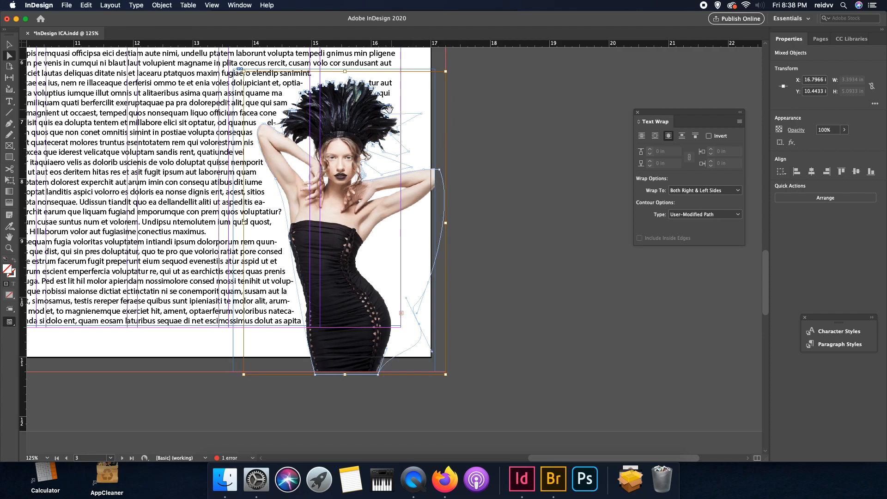
pyautogui.press('super+z')
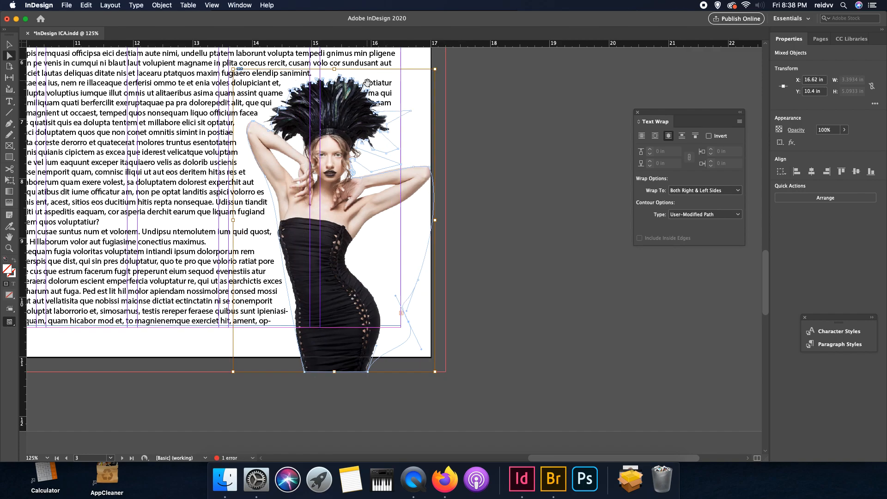
pyautogui.moveTo(370, 93); pyautogui.dragTo(387, 116)
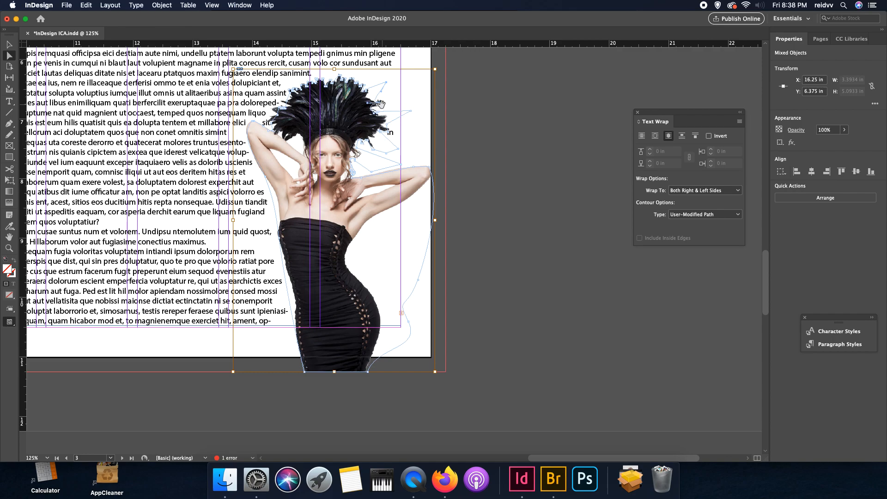
pyautogui.moveTo(376, 105); pyautogui.dragTo(401, 98)
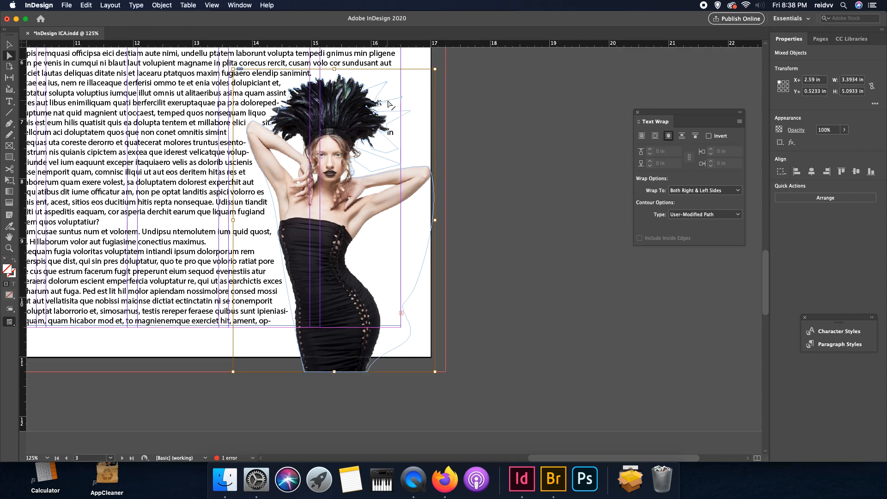
pyautogui.moveTo(388, 133); pyautogui.dragTo(404, 137)
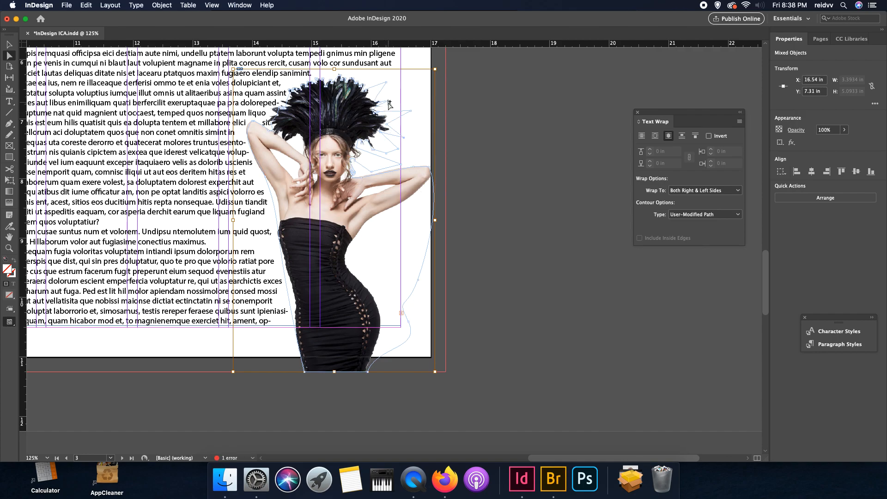
pyautogui.moveTo(379, 102); pyautogui.dragTo(394, 101)
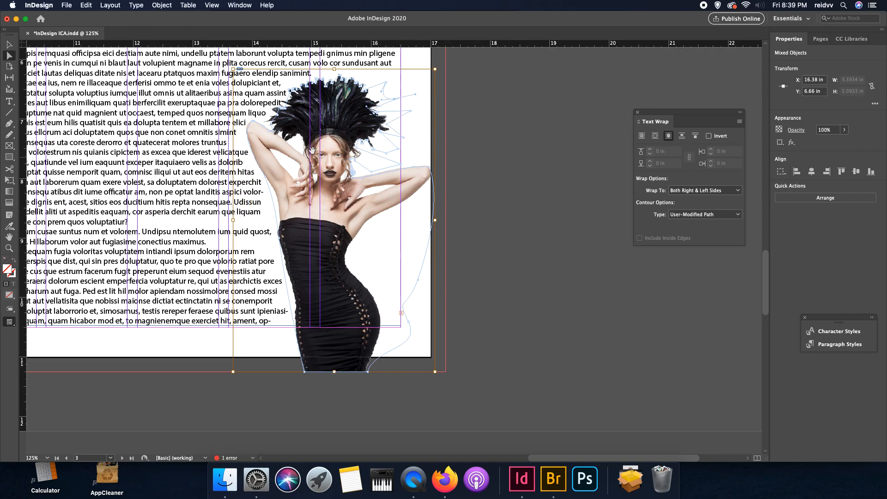
pyautogui.moveTo(284, 107)
pyautogui.mouseDown()
pyautogui.moveTo(276, 100)
pyautogui.moveTo(270, 117)
pyautogui.mouseUp()
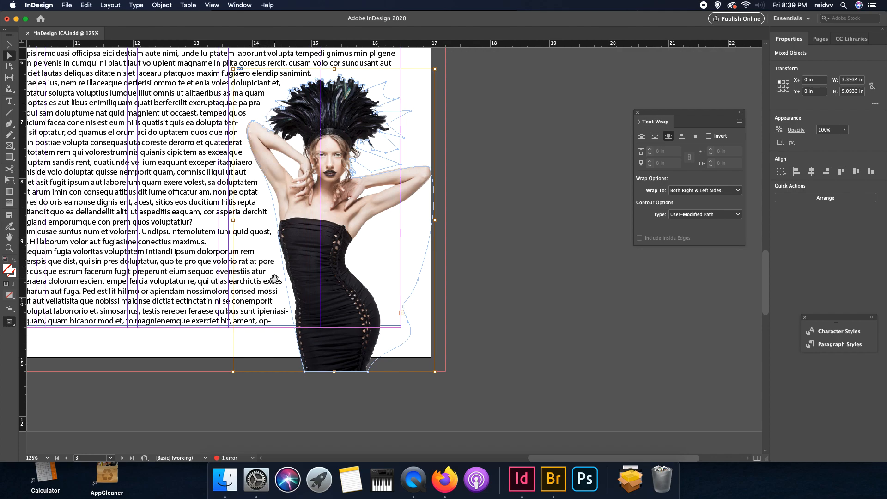
# Step: Deselect the model image and save the InDesign ICA document
pyautogui.press('super+alt+0')
pyautogui.click(533, 197)
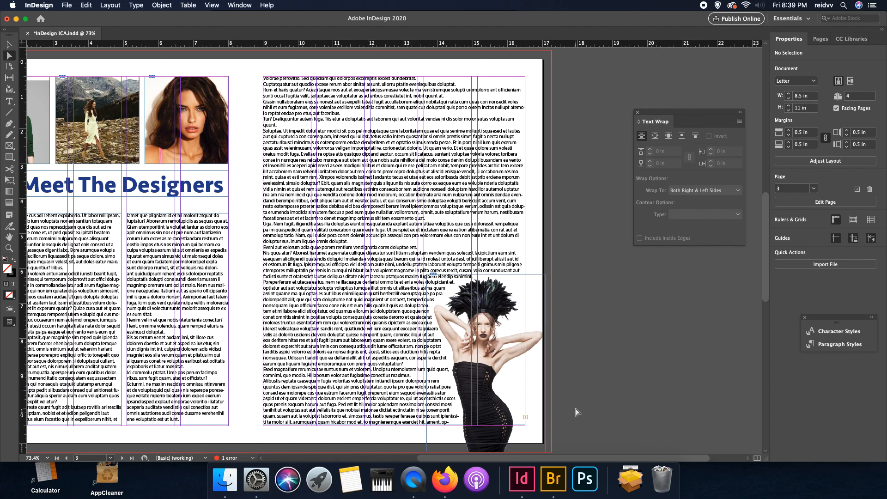
pyautogui.moveTo(531, 459); pyautogui.dragTo(480, 460)
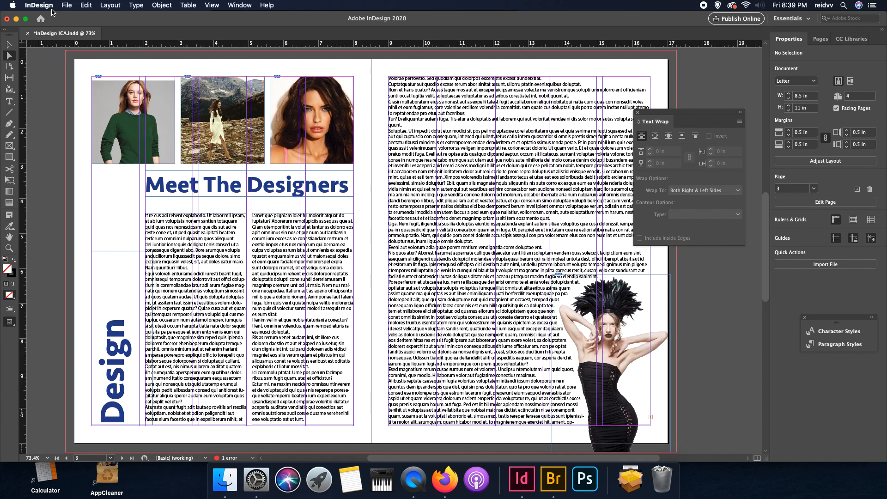
pyautogui.press('super+s')
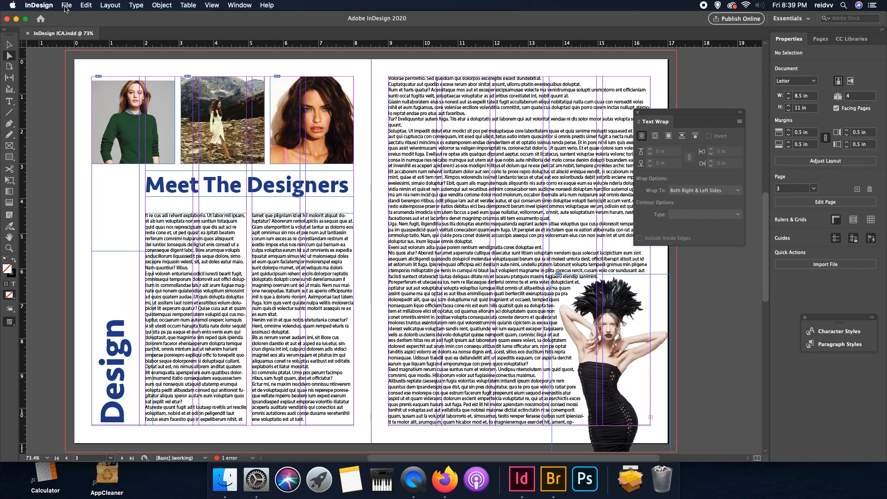
# Step: Export all pages as InDesign ICA.pdf to the InDesign ICA folder, using the High Quality Print preset
pyautogui.click(66, 6)
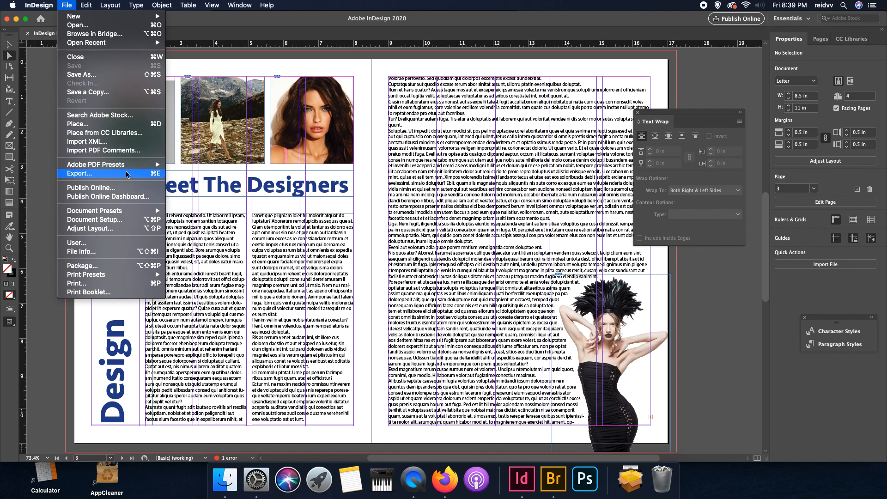
pyautogui.moveTo(129, 169)
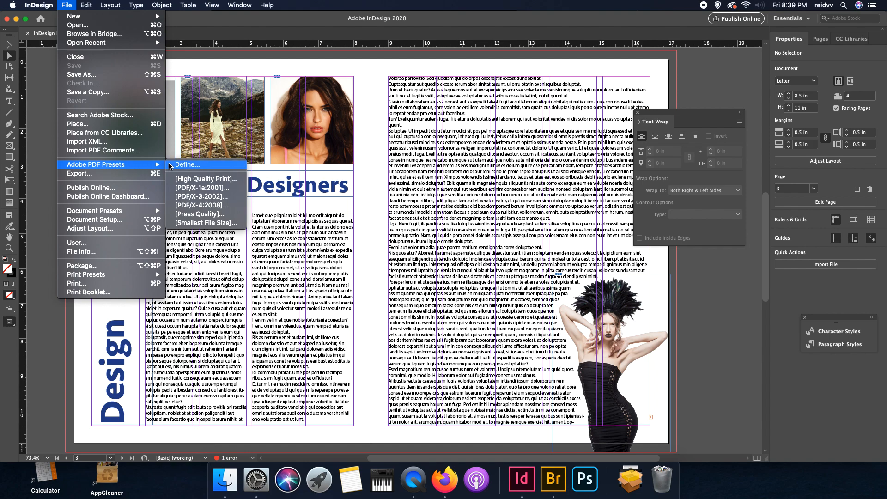
pyautogui.click(196, 179)
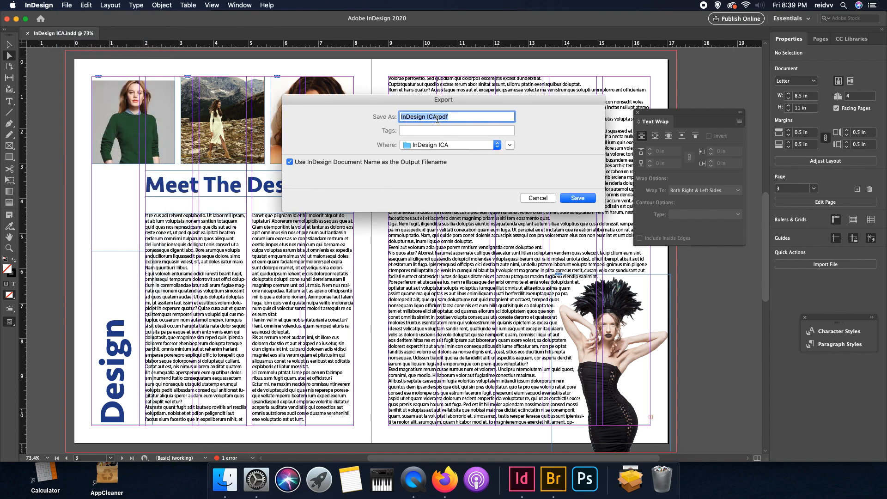
pyautogui.click(585, 201)
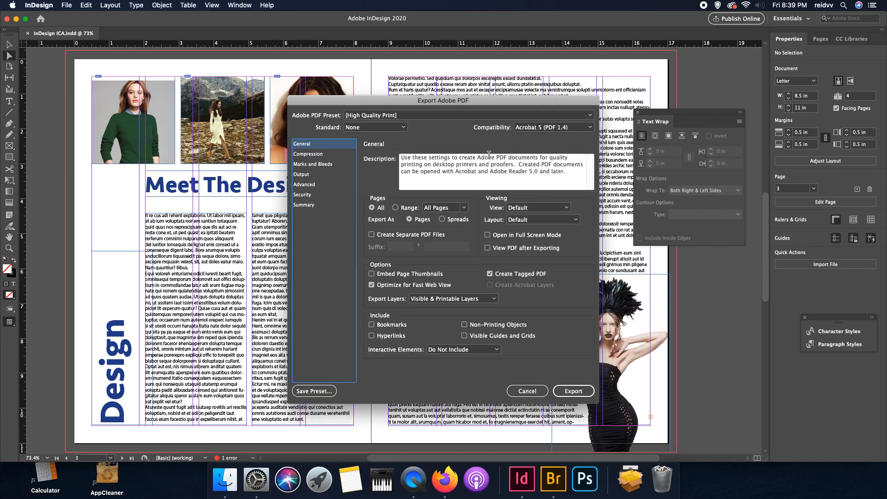
pyautogui.click(574, 391)
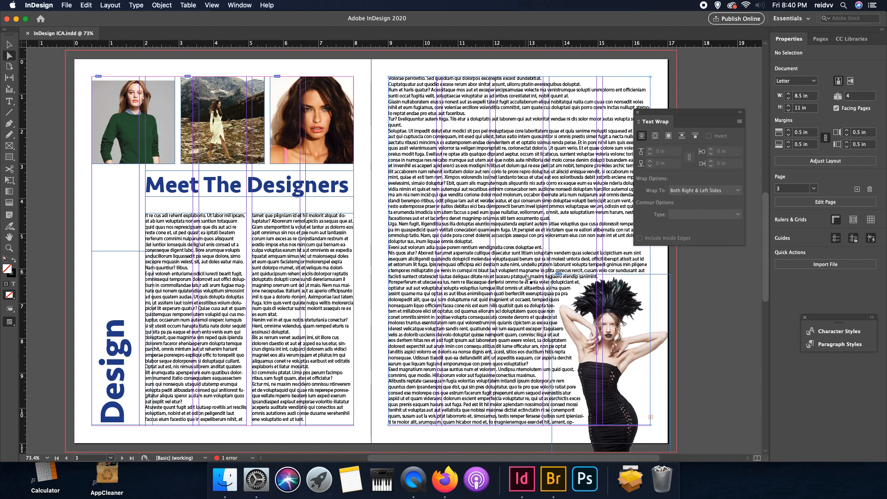
# Step: Open InDesign ICA.pdf from the desktop's InDesign ICA folder in Preview and check its cover and page 2
pyautogui.press('super+h')
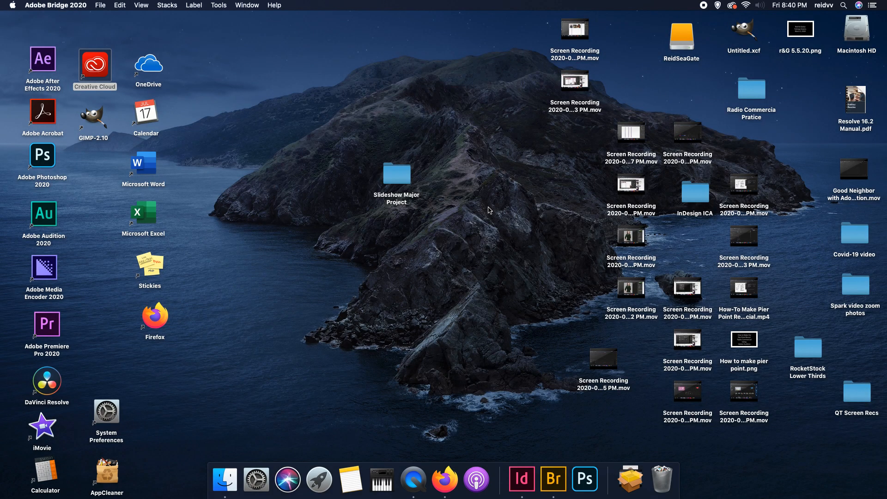
pyautogui.doubleClick(696, 193)
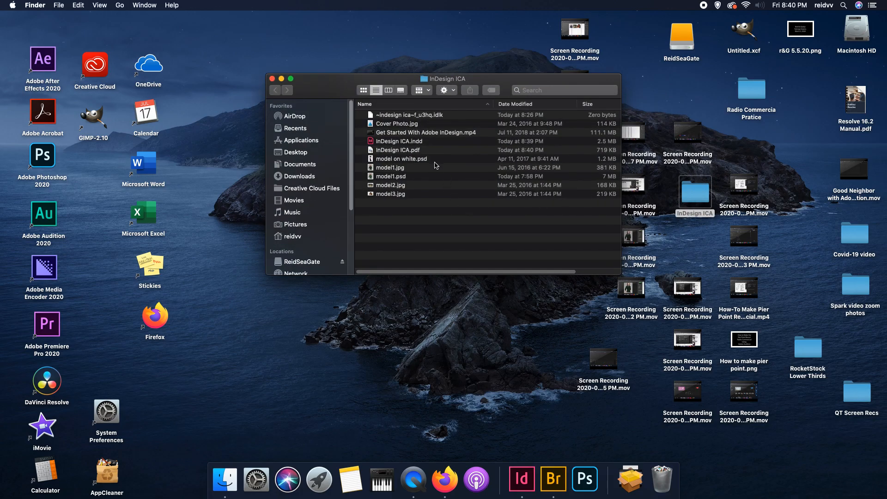
pyautogui.doubleClick(388, 149)
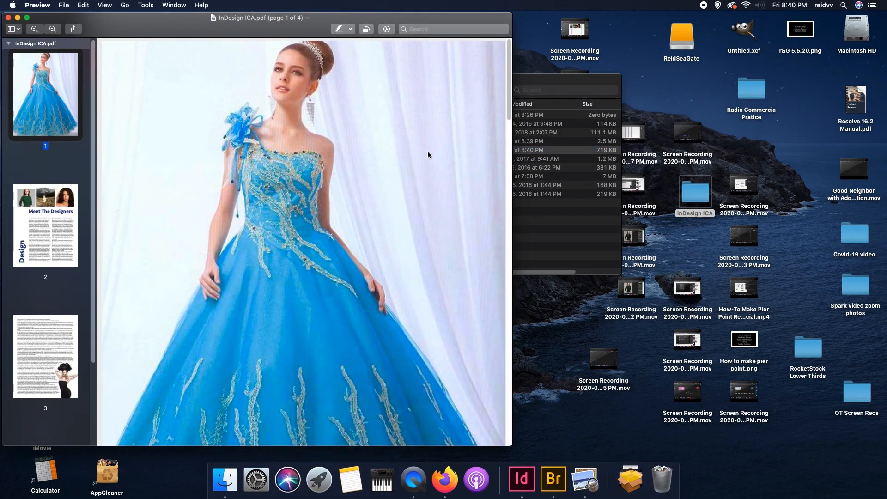
pyautogui.moveTo(511, 445); pyautogui.dragTo(608, 494)
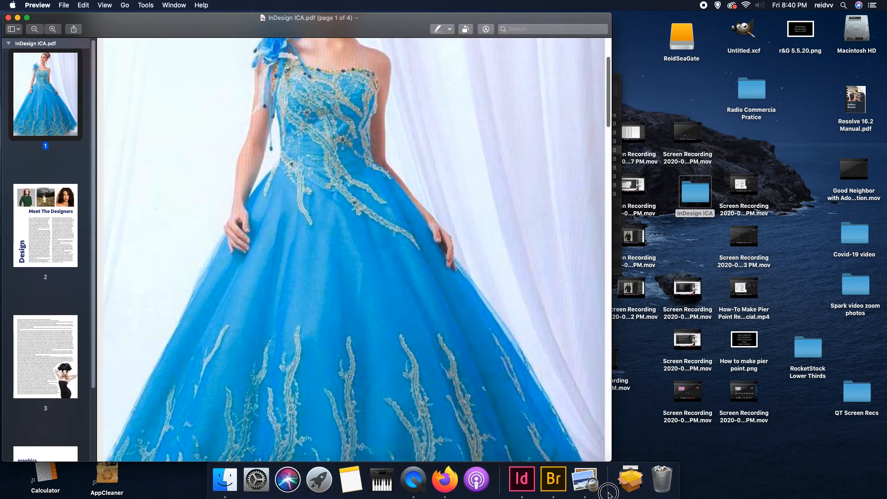
pyautogui.moveTo(609, 460); pyautogui.dragTo(526, 361)
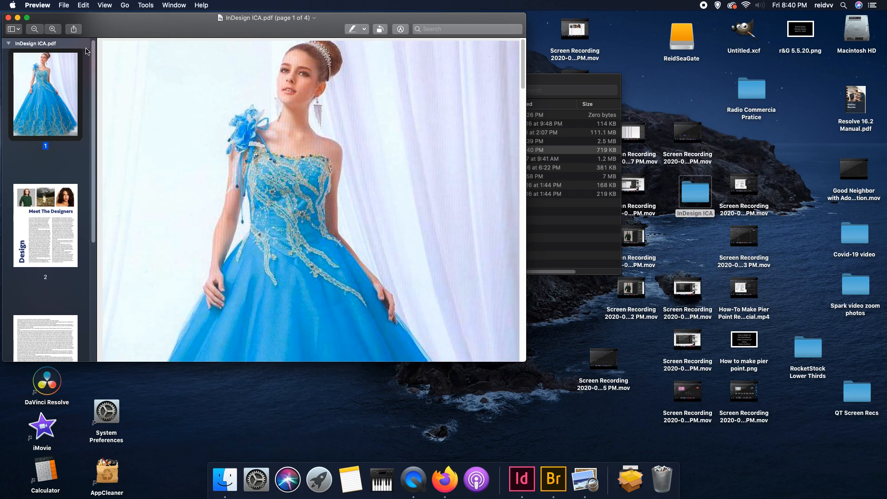
pyautogui.click(59, 226)
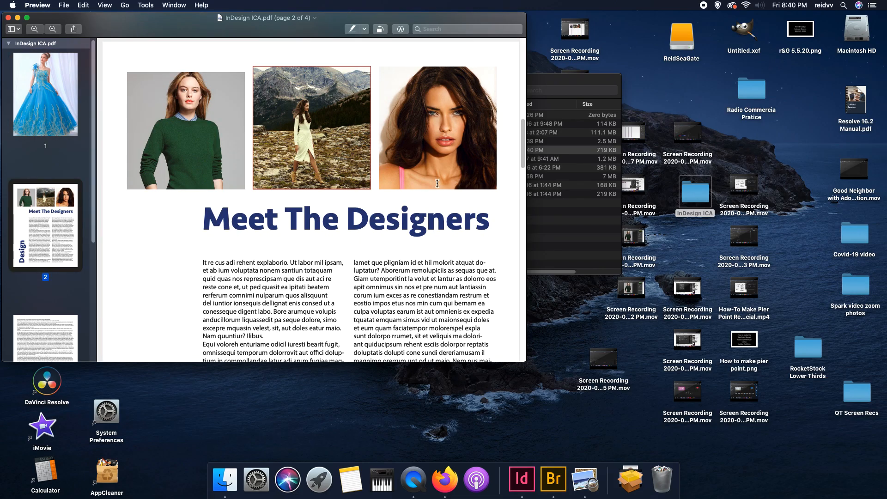
pyautogui.moveTo(526, 149); pyautogui.dragTo(538, 60)
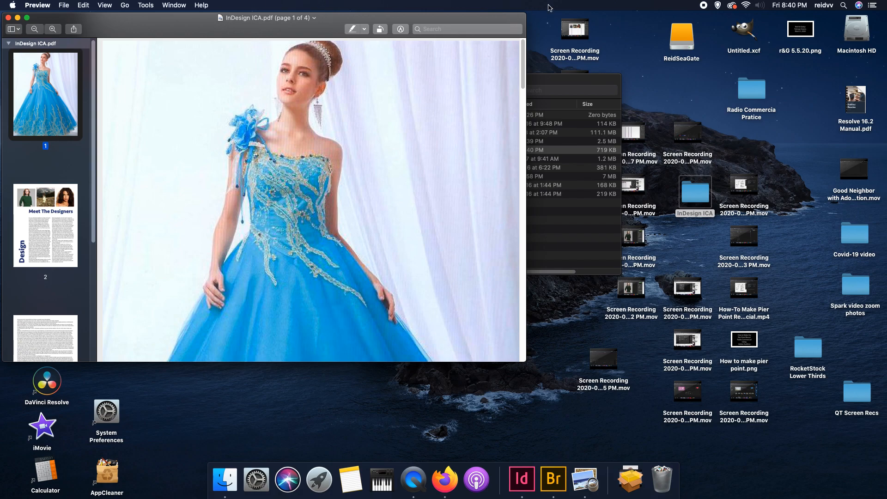